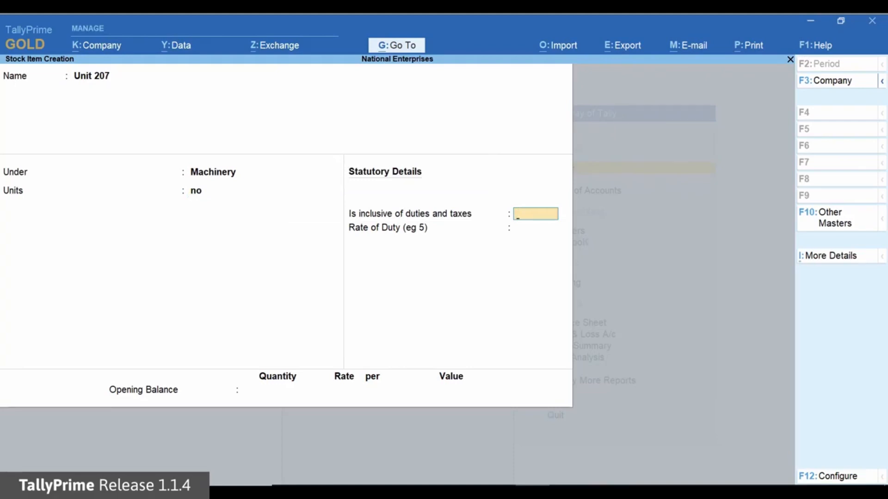
- Enable the Set TCS Details option in the stock item configuration and save the configuration
key("F12")
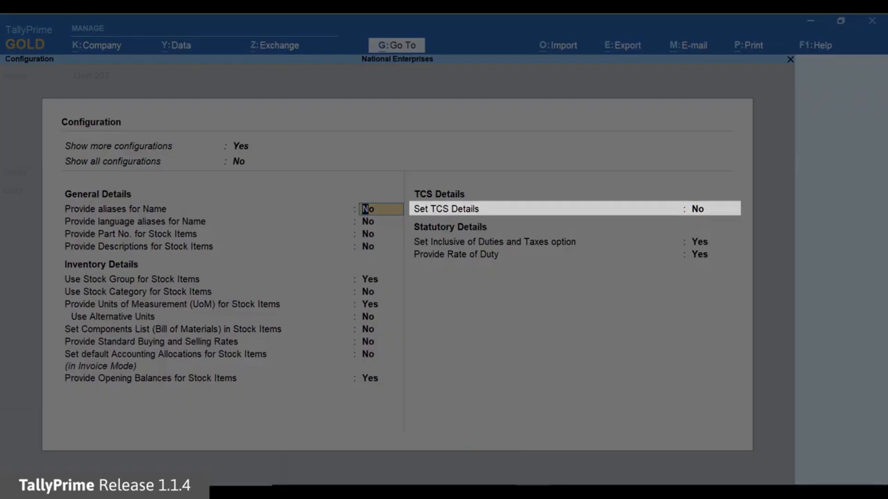
left_click(711, 209)
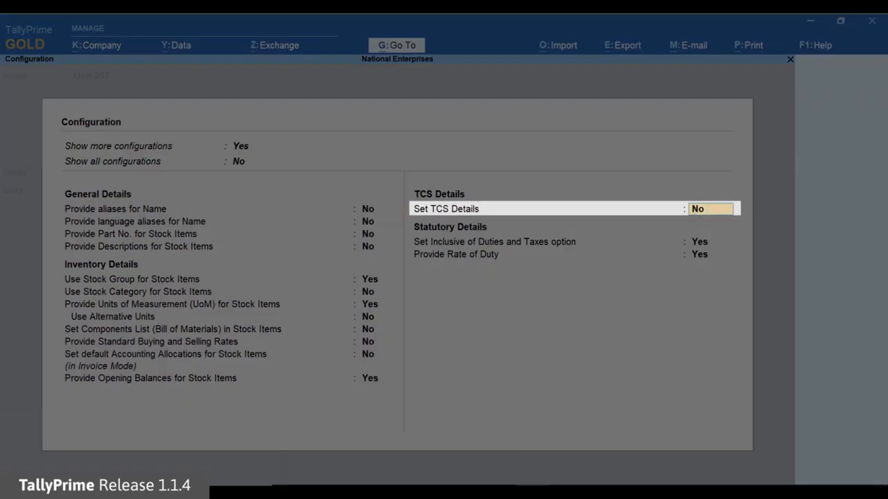
type("y")
key("Return")
key("ctrl+a")
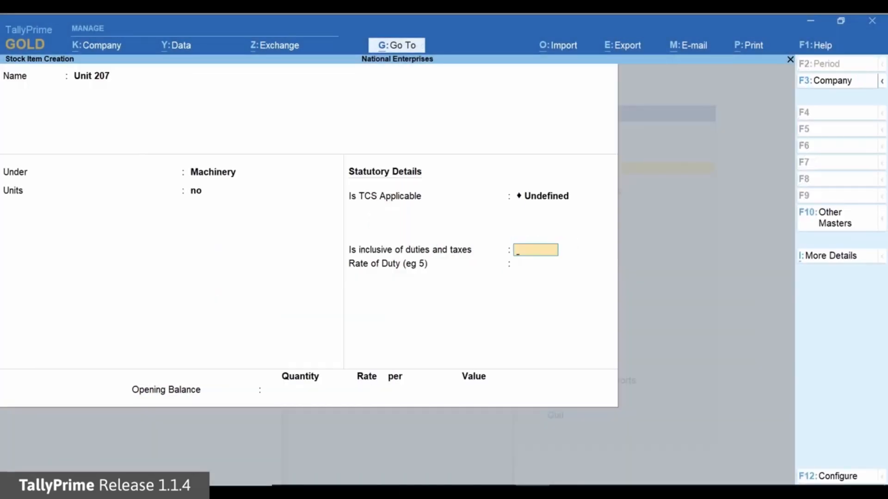
- Set Is TCS Applicable to Applicable for stock item Unit 207, with Any as the nature of goods
key("BackSpace")
key("space")
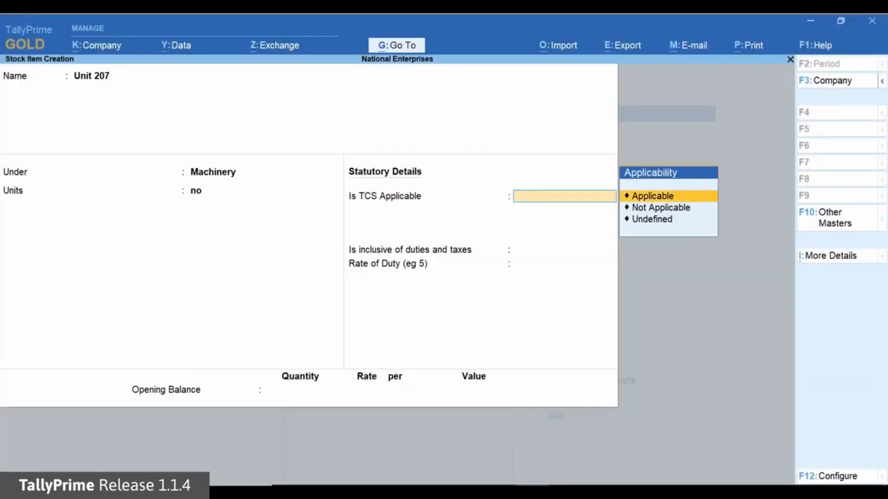
type("a")
key("Return")
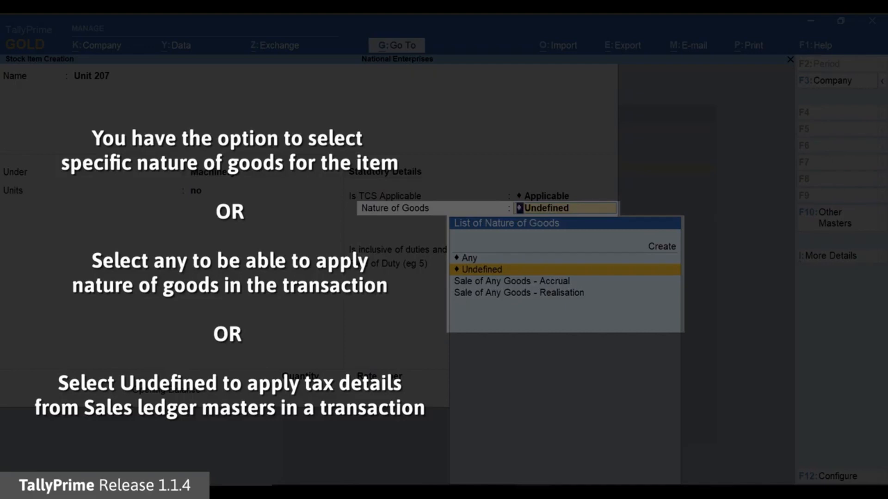
key("Up")
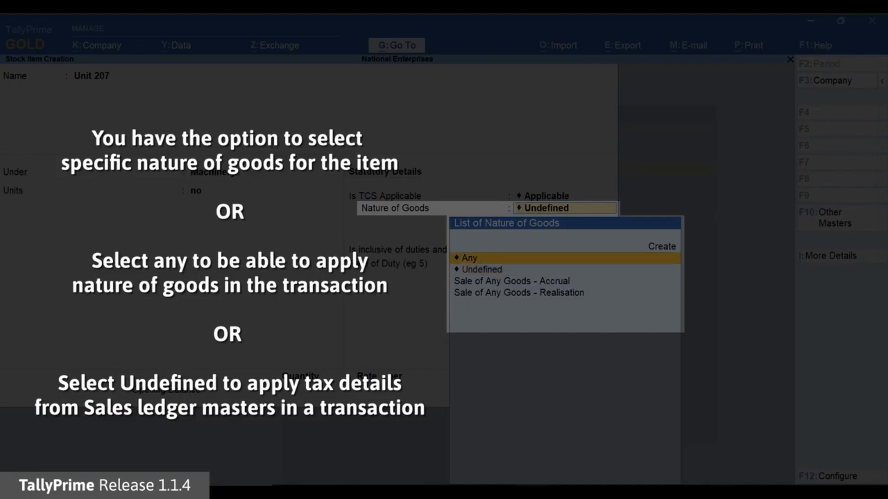
key("Return")
- Keep the item's inclusive of duties and taxes option at No and rate of duty at 0, and save the stock item
key("Return")
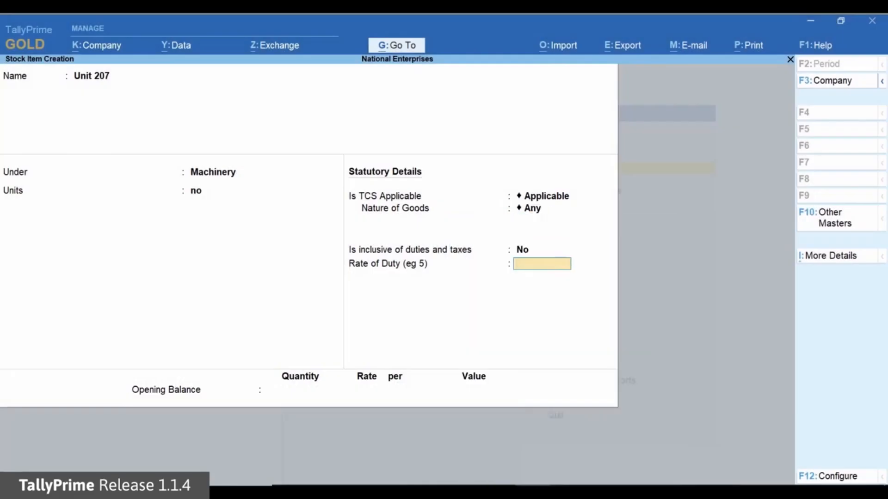
key("Return")
key("Return")
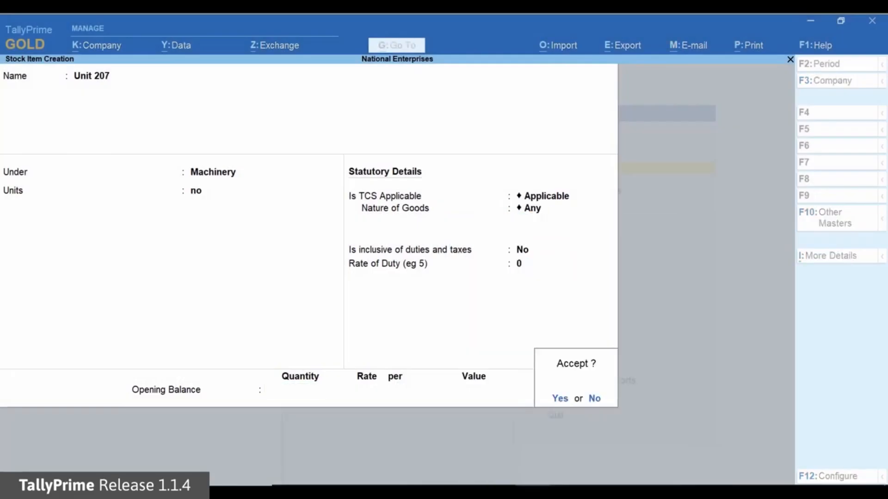
- Start a new ledger named RAS Enterprises under the Sundry Debtors group
key("Return")
key("Up")
key("Up")
key("Up")
key("Up")
key("Up")
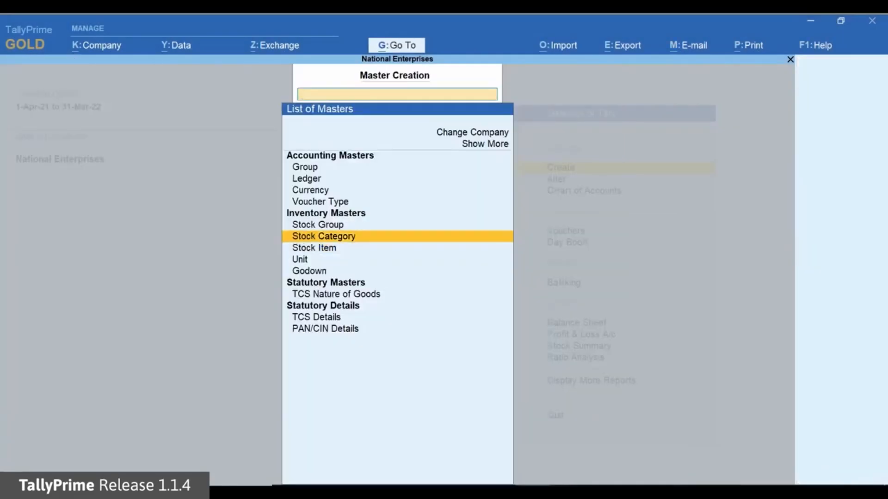
key("Return")
type("RAS Enterprises")
key("Return")
type("Su")
key("Down")
- Make TCS applicable for the RAS Enterprises ledger with buyer/lessee type Company - Resident, leaving advanced TCS configurations off
key("Return")
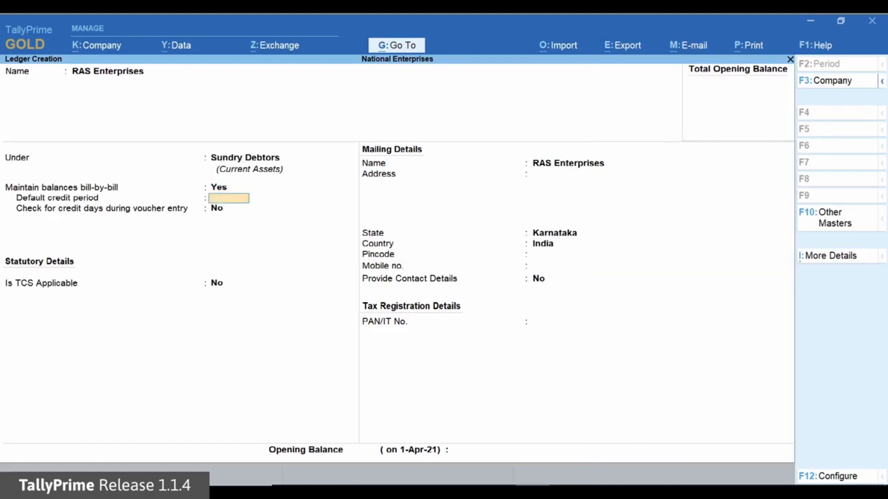
key("Return")
key("Return")
key("Return")
type("y")
key("Return")
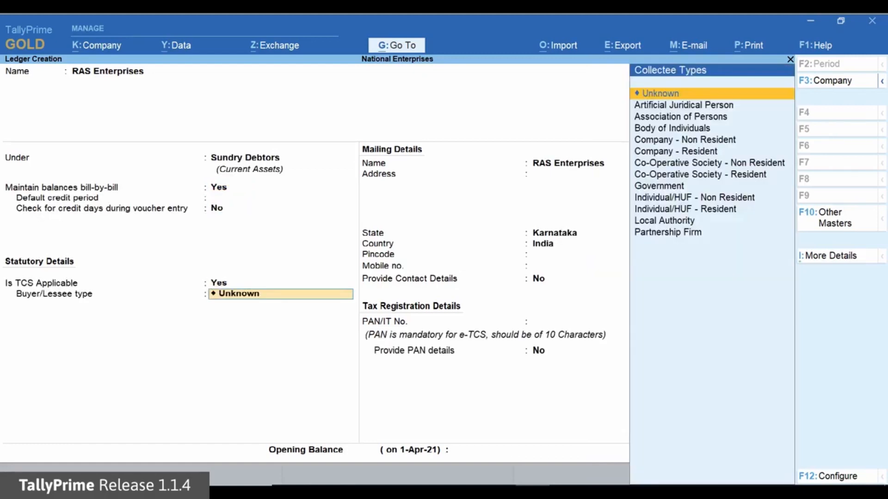
key("Down")
key("Down")
key("Down")
key("Down")
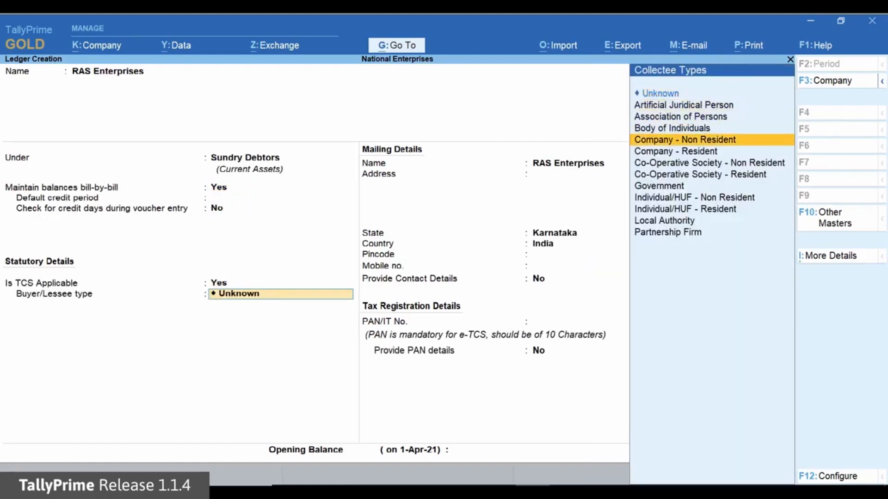
key("Down")
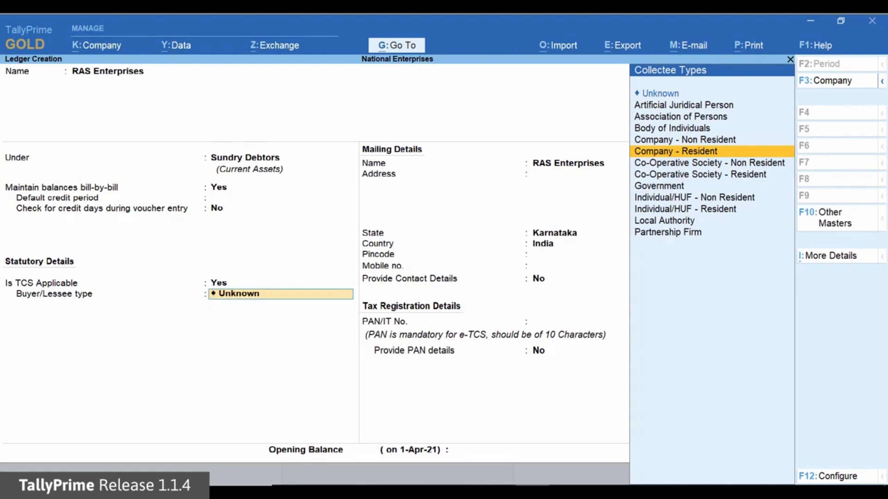
key("Return")
- Fill in the party's mailing address and pincode, keeping the default state and country and no contact details
key("Return")
key("Return")
type("#315, SA Road")
key("Return")
type("Yeshwantpur Industrial Area")
key("Return")
type("Bangalore")
key("Return")
key("Return")
key("Return")
key("Return")
type("560084")
key("Return")
key("Return")
key("Return")
- Enter the party's PAN/IT number, leave Provide PAN details at No, and save the ledger
type("AAAAA12")
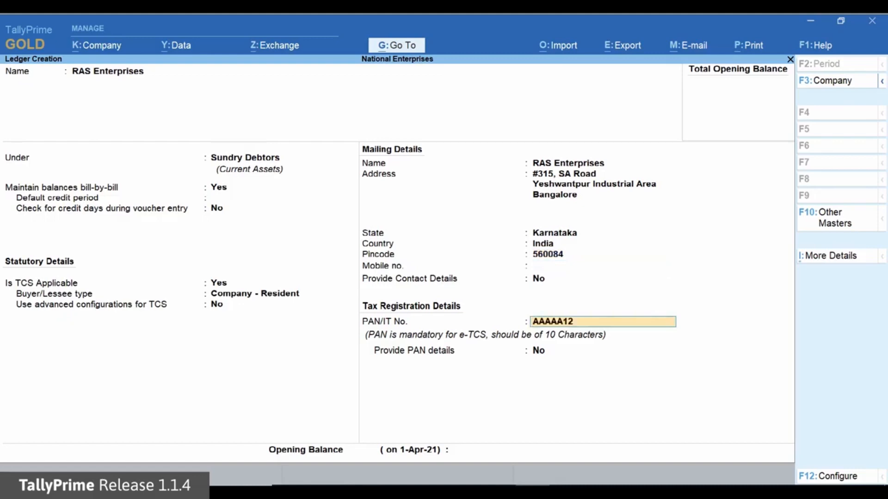
type("34A")
key("Return")
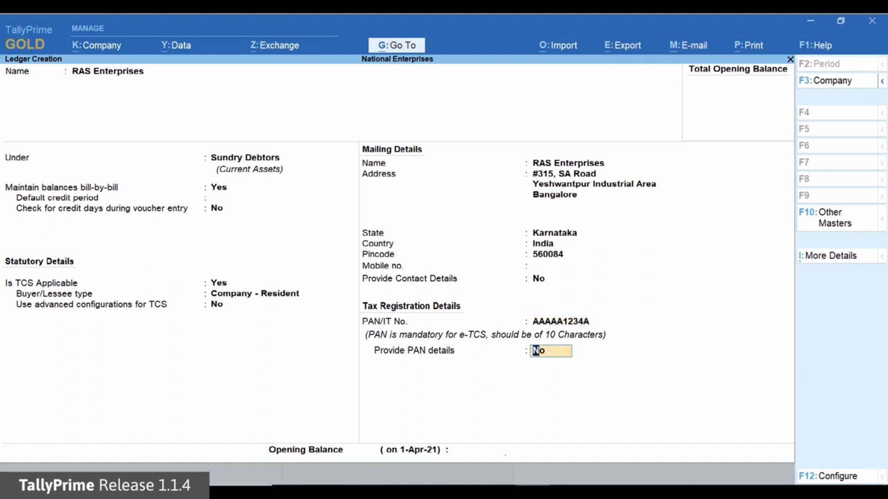
key("Return")
key("Return")
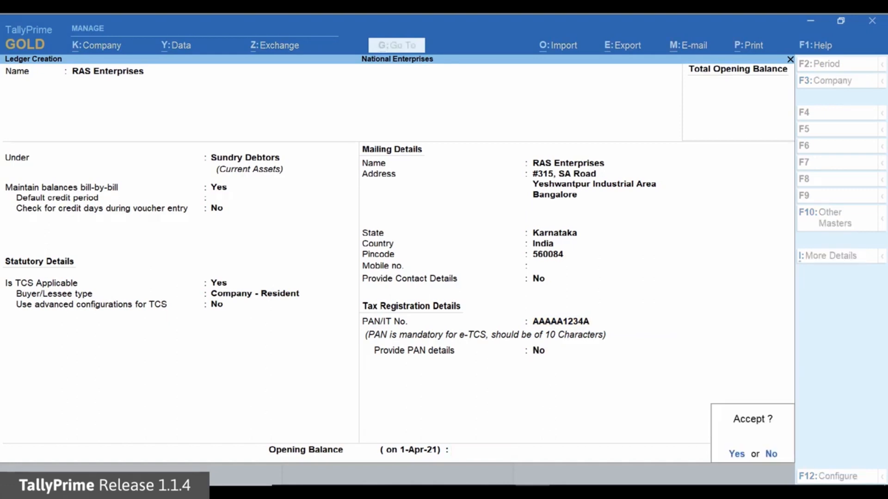
key("Return")
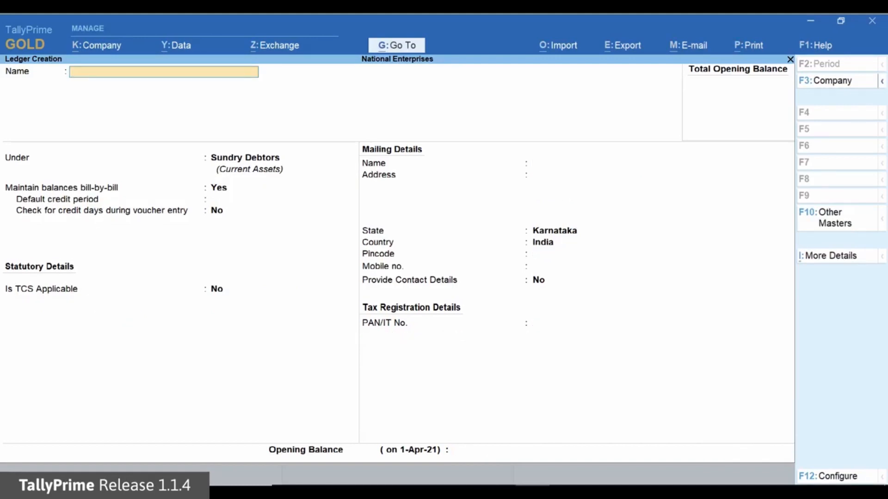
- Start a ledger named TCS Sales - Realisation under Sales Accounts with ledger type Not Applicable
type("TCS Sales - Realisation")
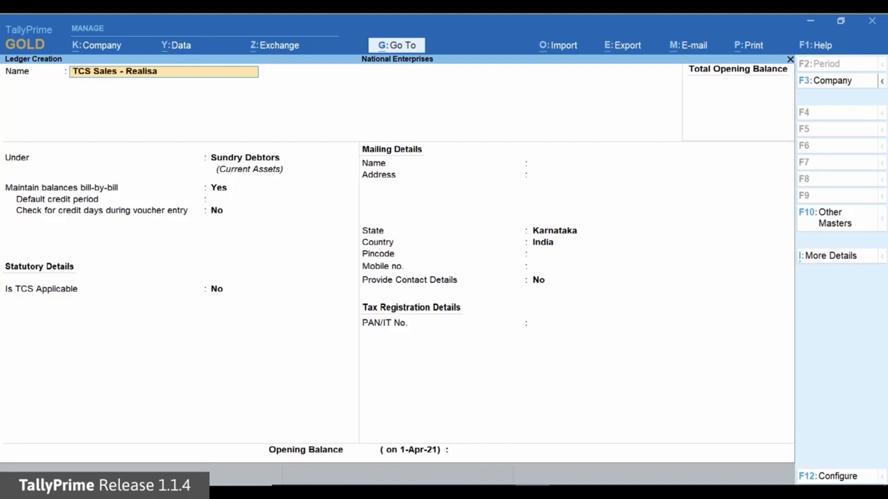
key("Return")
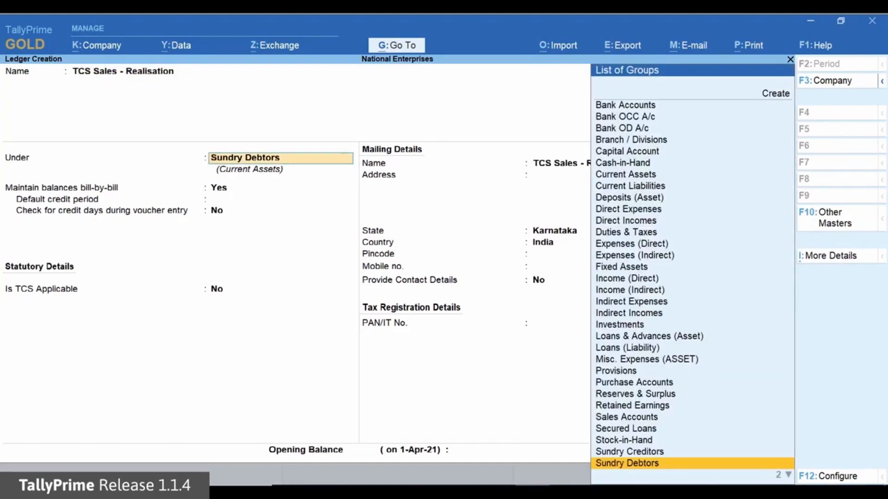
key("Up")
key("Up")
key("Up")
key("Up")
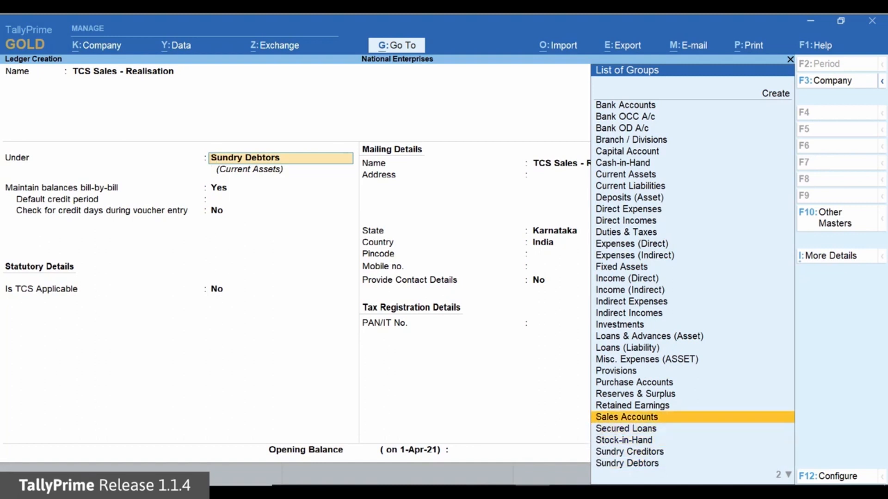
key("Return")
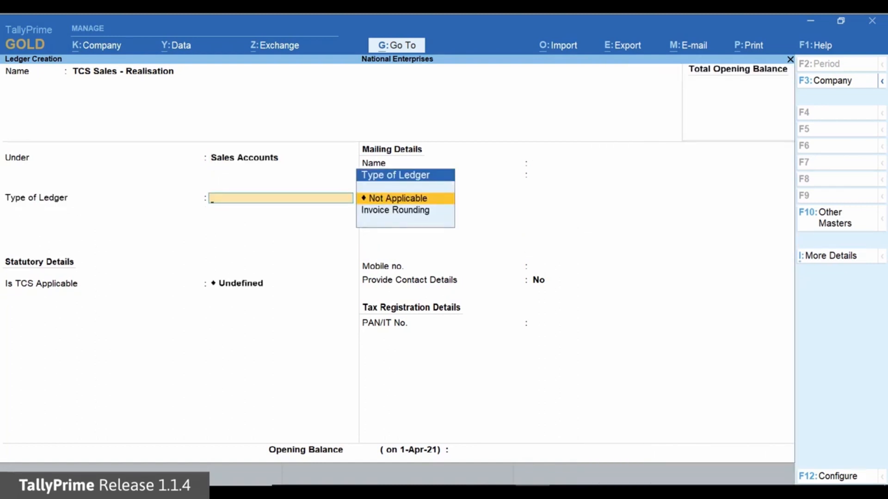
key("Return")
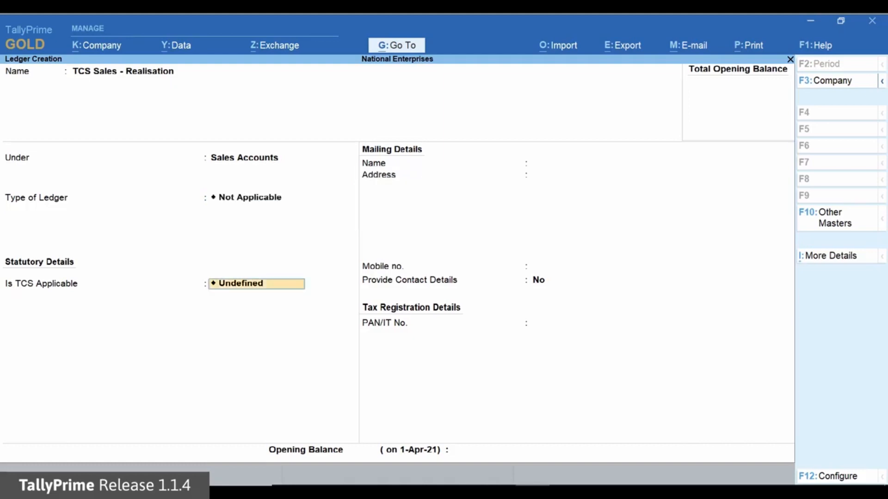
- Set TCS to Applicable for the sales ledger with nature of goods Sale of Any Goods - Realisation, and save it
key("space")
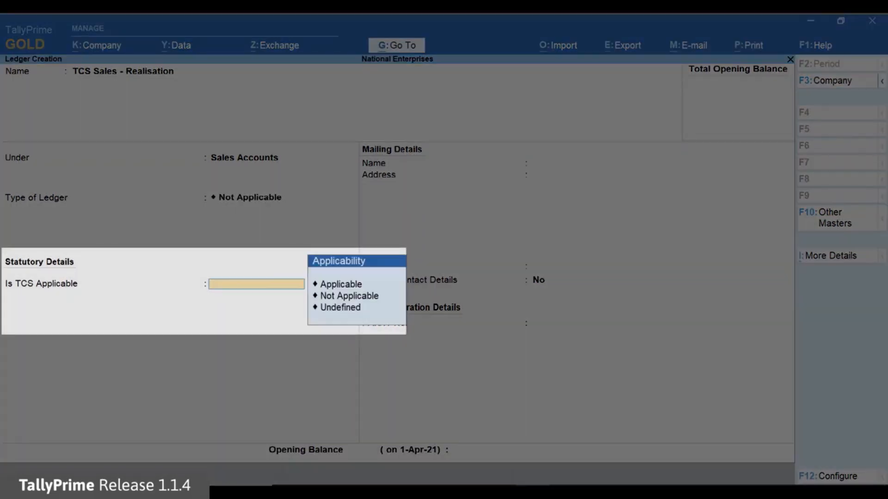
key("Down")
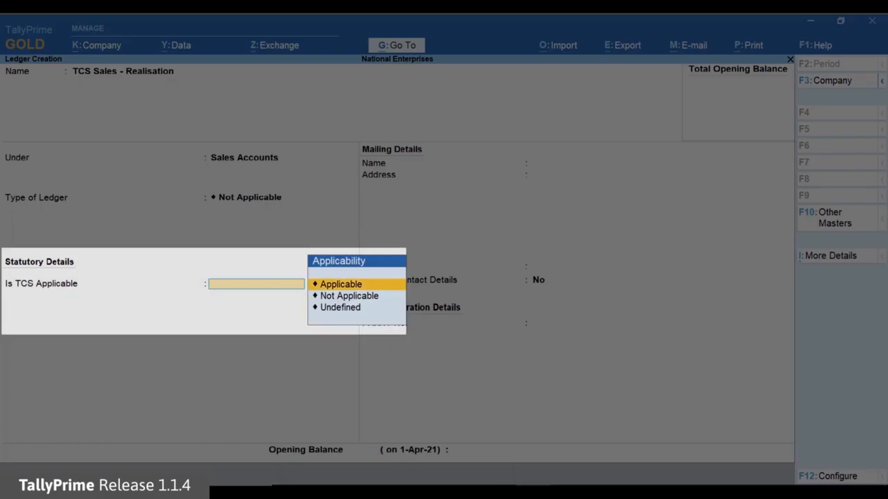
key("Return")
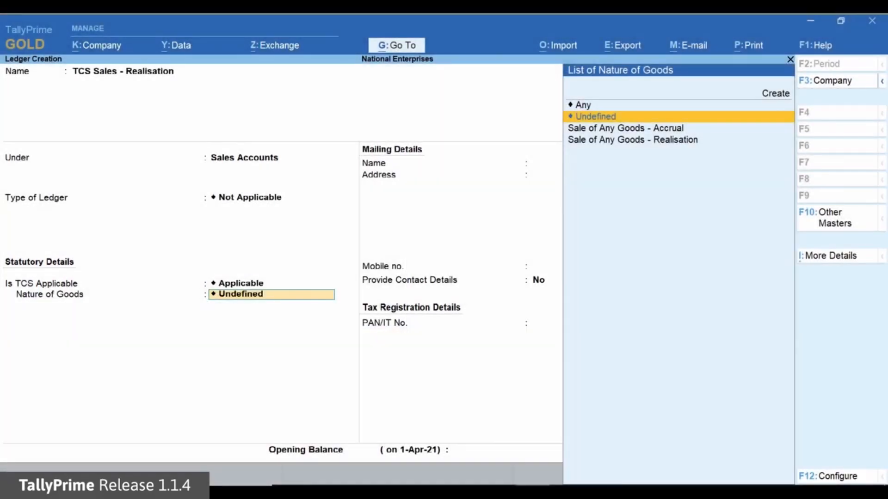
key("Down")
key("Down")
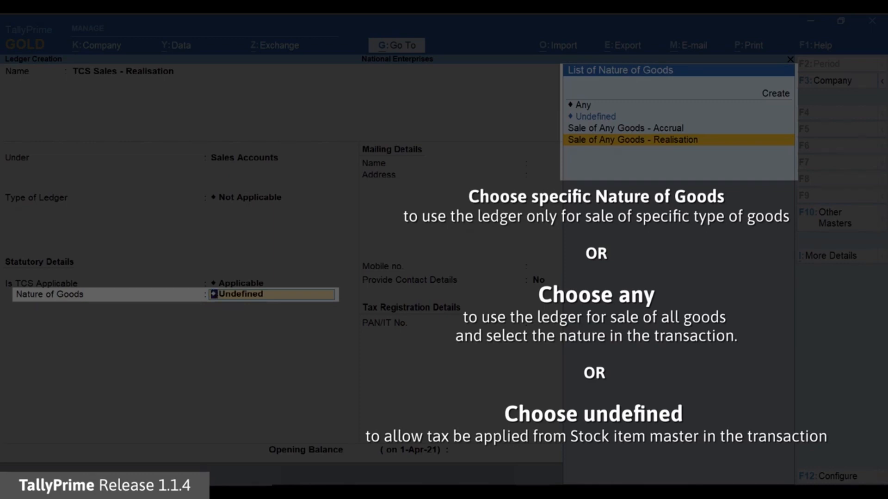
key("Return")
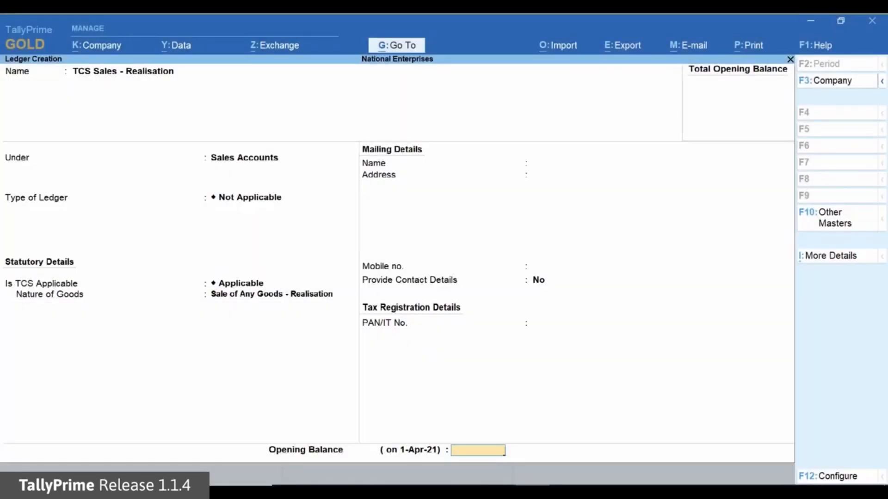
key("Return")
key("Return")
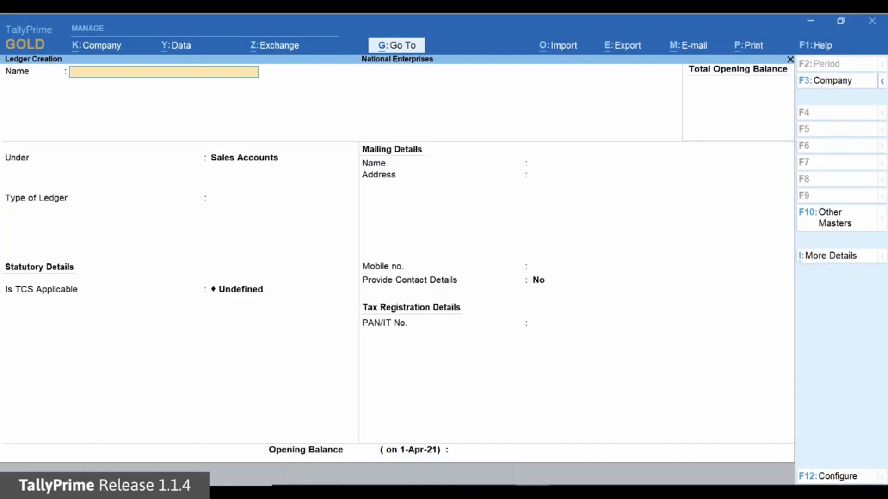
- Start a ledger named TCS Duty under the Duties & Taxes group
type("TCS Duty")
key("Return")
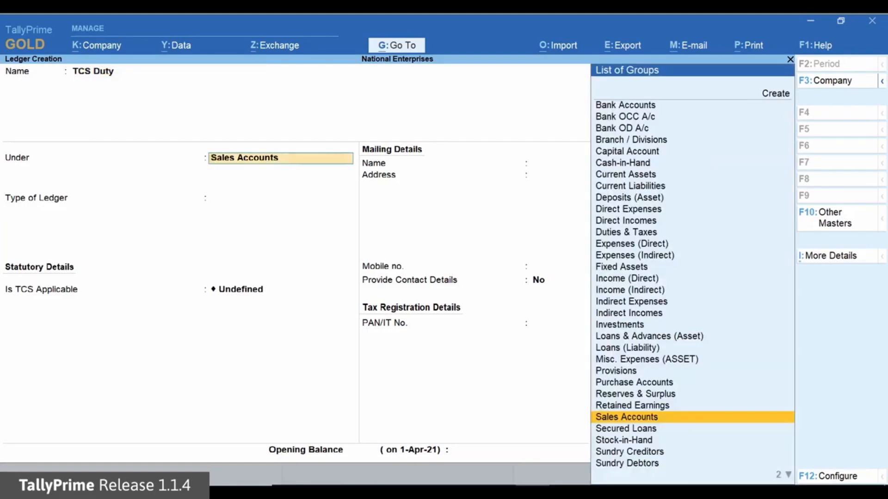
key("Up")
key("Up")
key("Up")
key("Up")
key("Up")
key("Up")
key("Up")
key("Up")
key("Up")
key("Up")
key("Up")
key("Up")
key("Up")
key("Up")
key("Up")
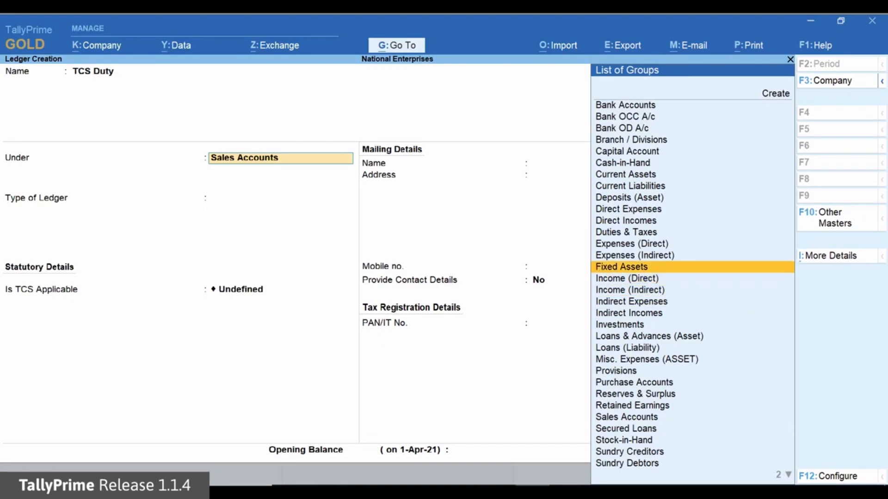
key("Up")
key("Return")
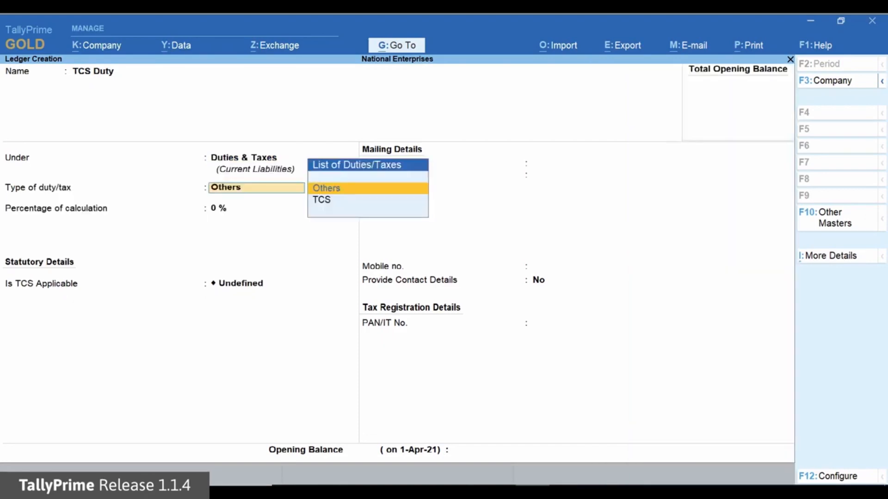
- Set the TCS Duty ledger's type of duty/tax to TCS and its nature of goods to Any
key("Down")
key("Return")
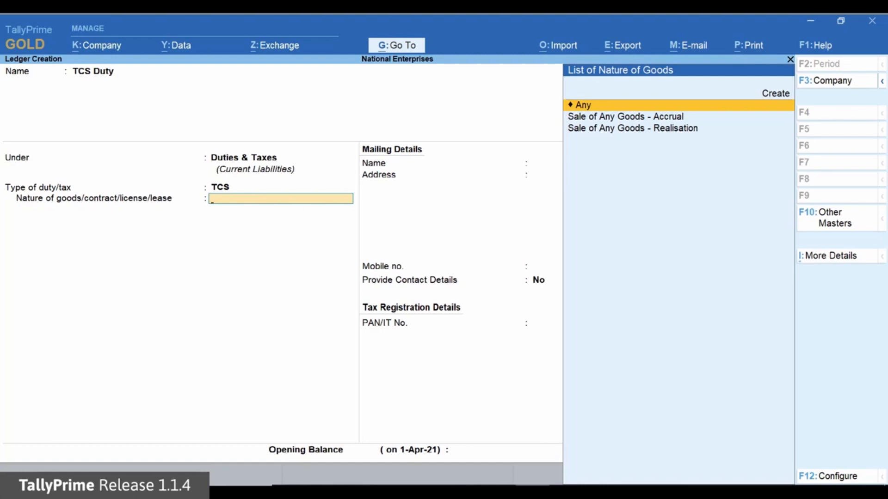
key("Return")
key("Return")
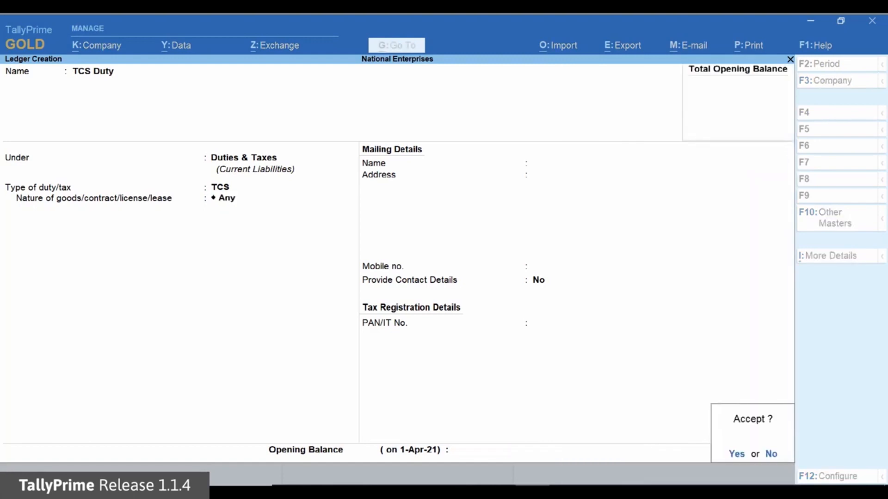
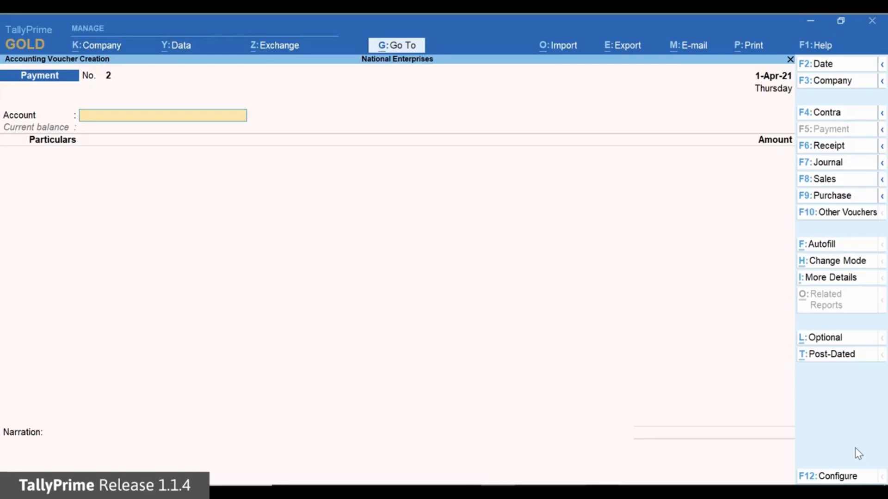
- Start a sales voucher with RAS Enterprises as the party and TCS Sales - Realisation as the sales ledger
key("Down")
key("Down")
key("Down")
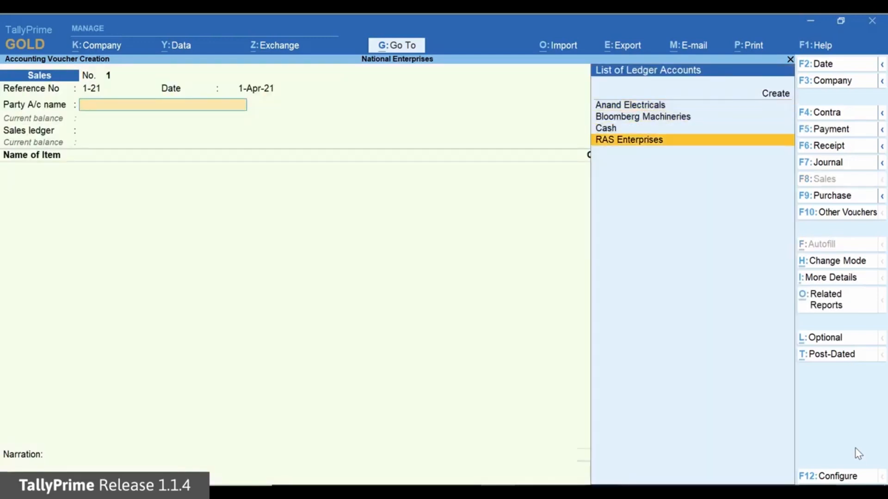
key("Return")
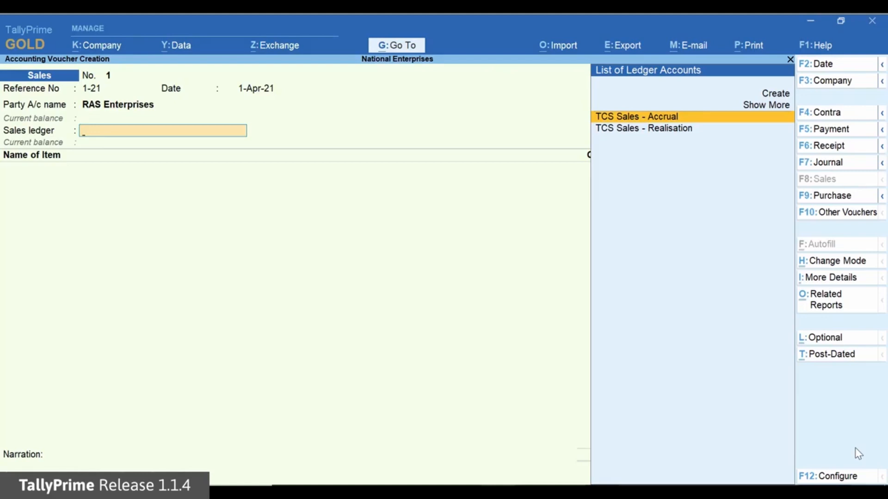
key("Down")
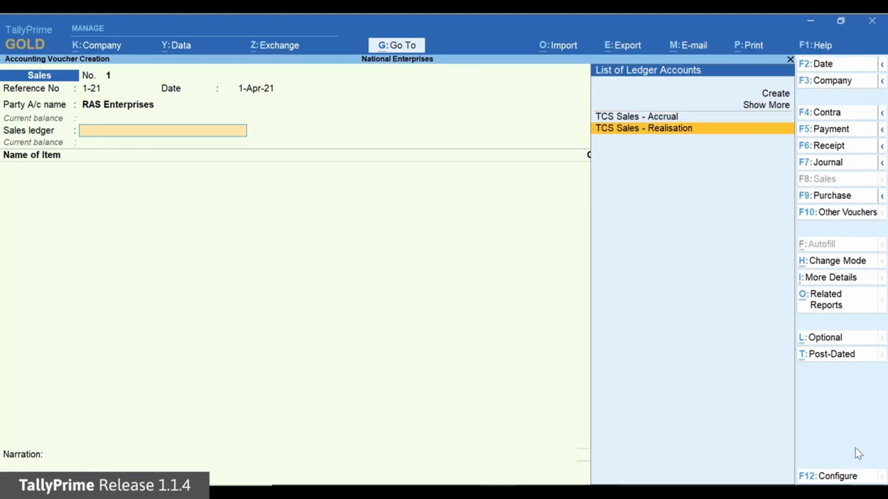
key("Return")
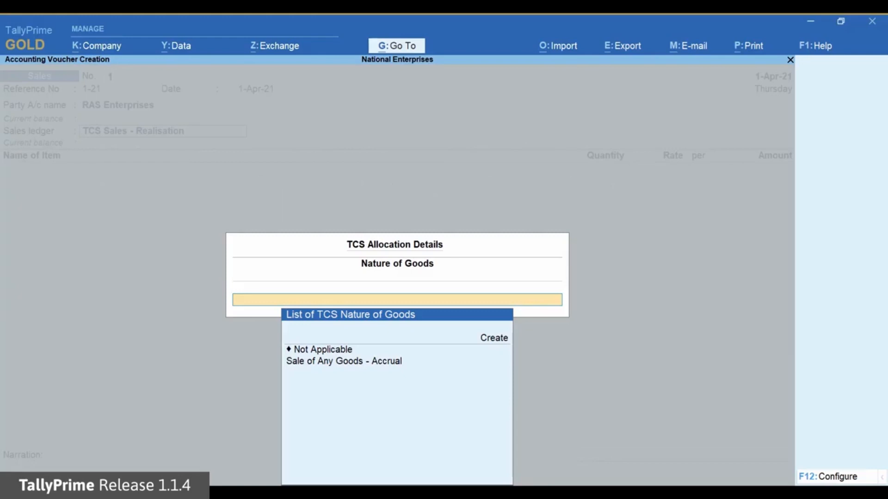
- Configure the TCS allocation to override tax calculation of realisation-based nature of goods, keeping the buyer-deductible TDS exemption at No
key("F12")
type("Yes")
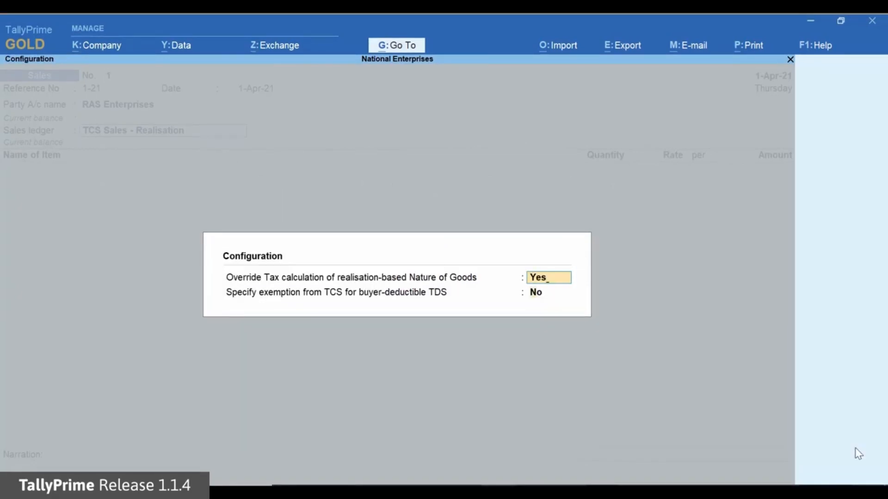
key("Return")
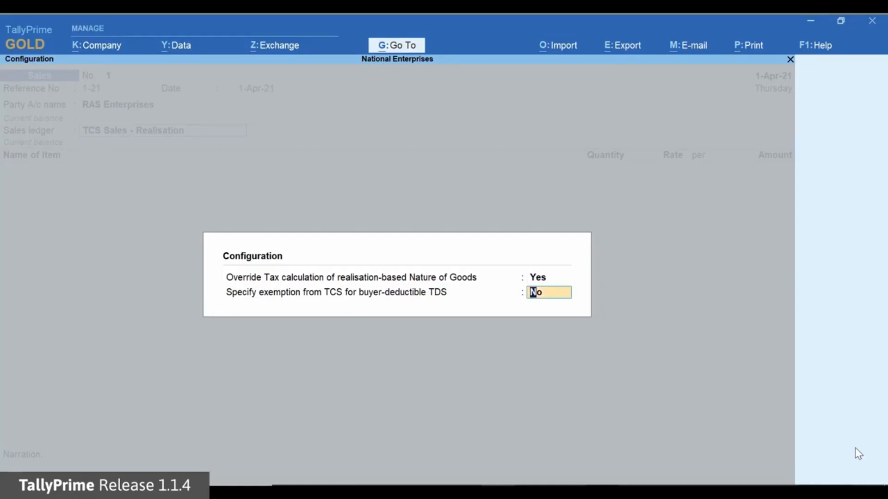
key("Return")
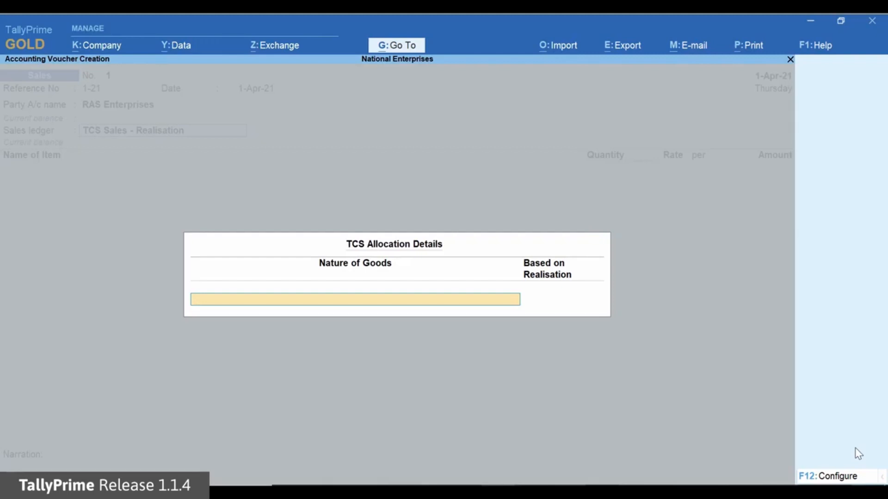
- Allocate TCS to Sale of Any Goods - Realisation, with Based on Realisation set to Yes
key("Down")
key("Down")
key("Down")
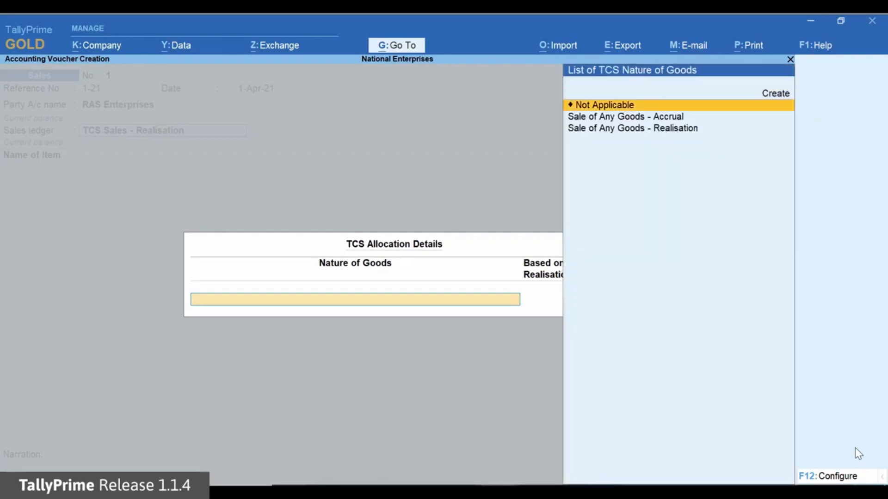
key("Return")
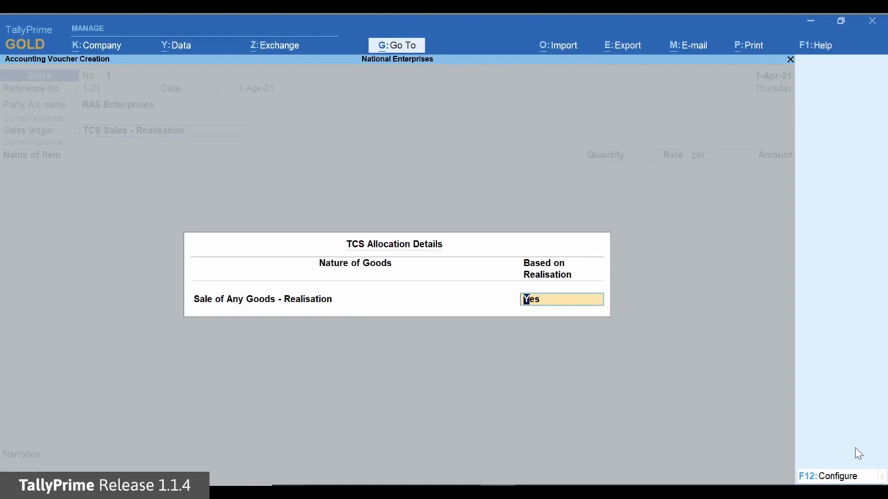
key("Return")
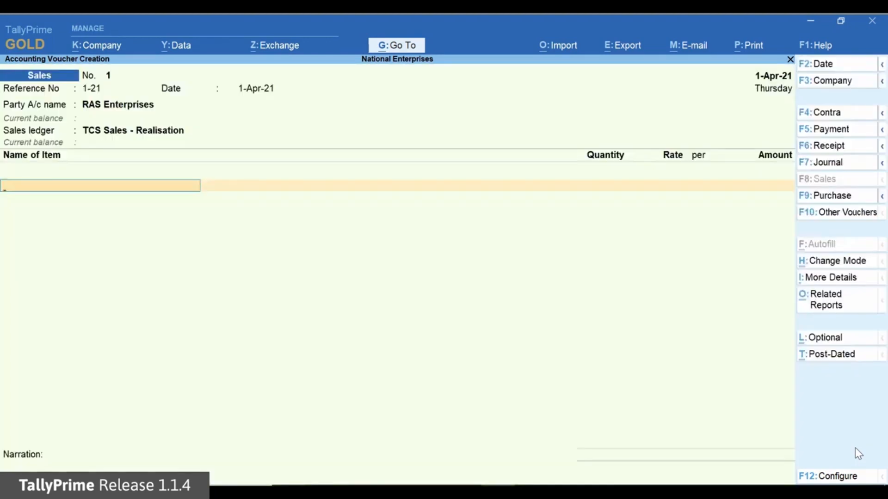
- Add the item Unit 207 to the sales voucher with quantity 520 no and rate 10,000, and finish the item entries
type("U")
key("Return")
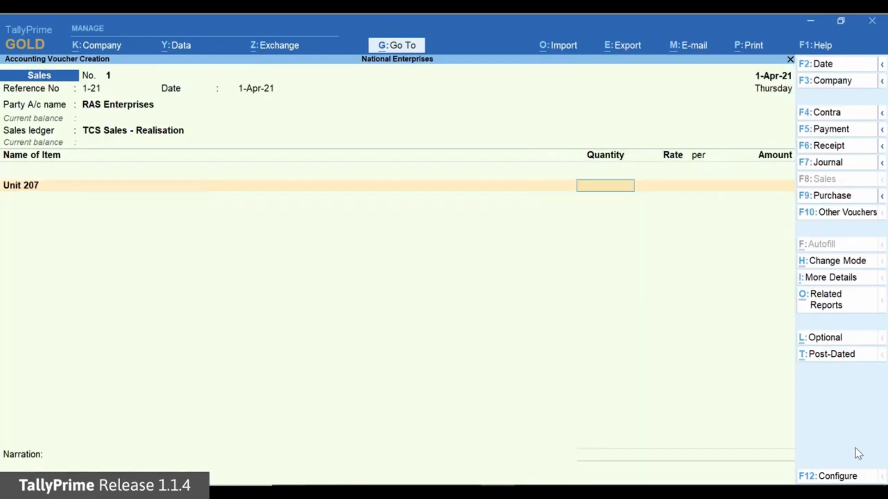
type("520")
key("Return")
type("10000")
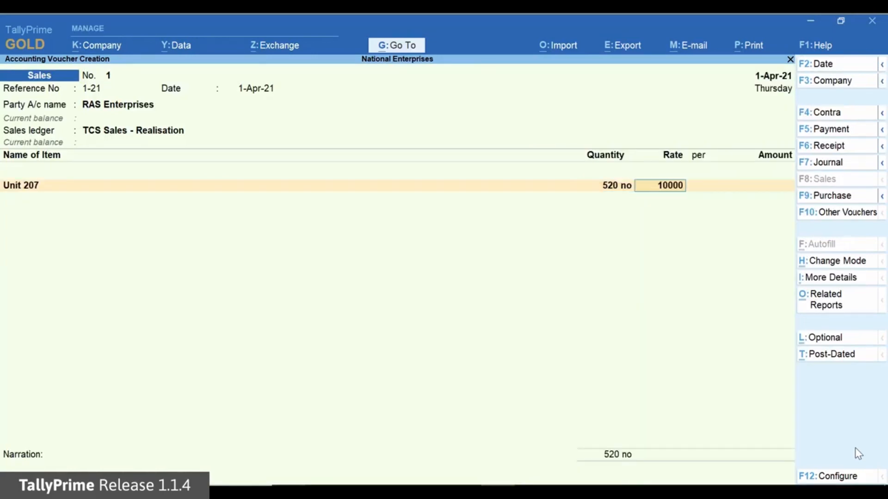
key("Return")
key("Return")
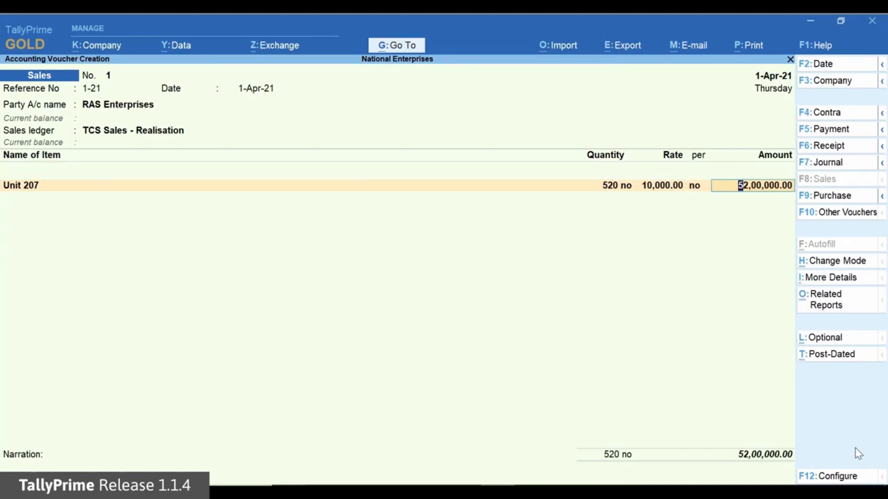
key("Return")
key("Return")
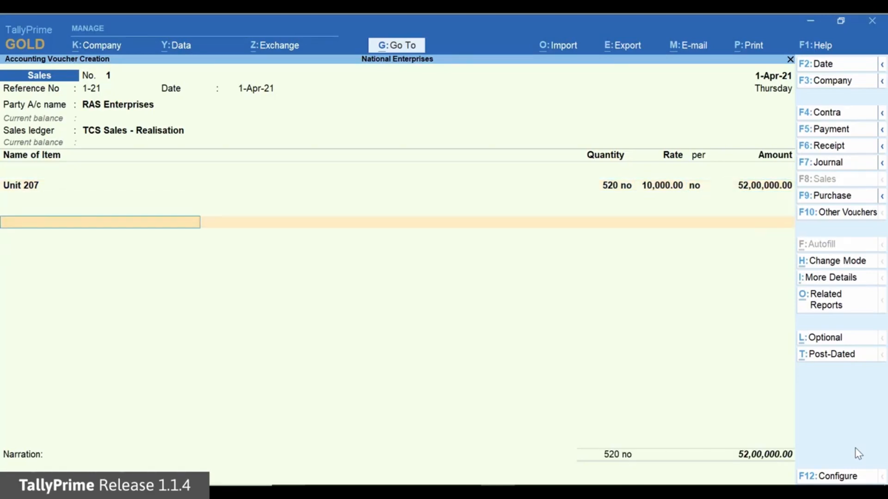
- Try TCS Duty as an additional ledger in the sales voucher, and replace it with End of List
type("T")
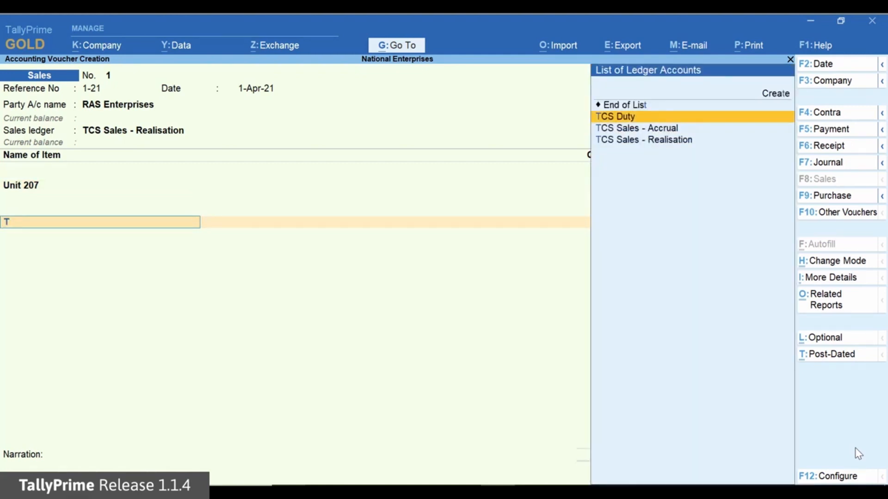
key("Return")
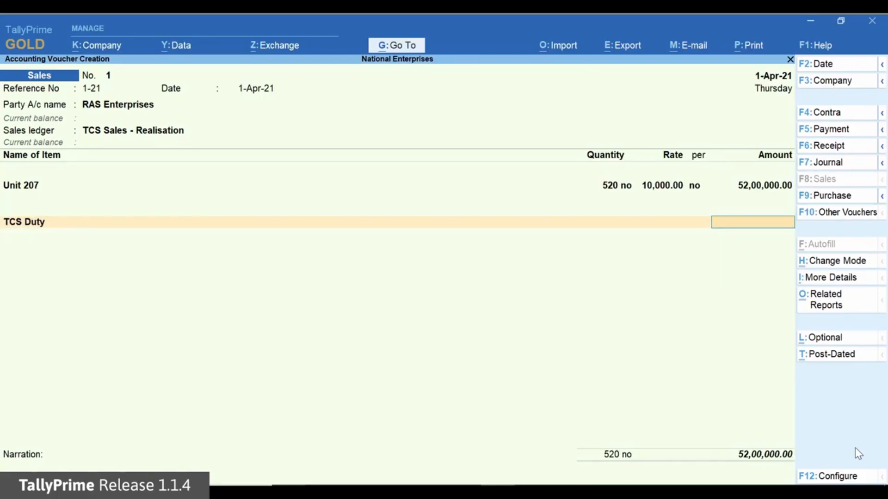
key("BackSpace")
key("Up")
key("Up")
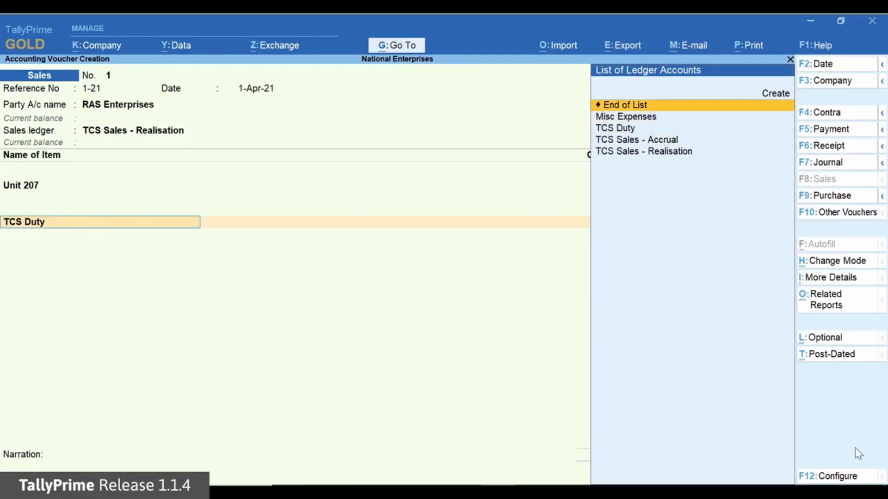
key("Return")
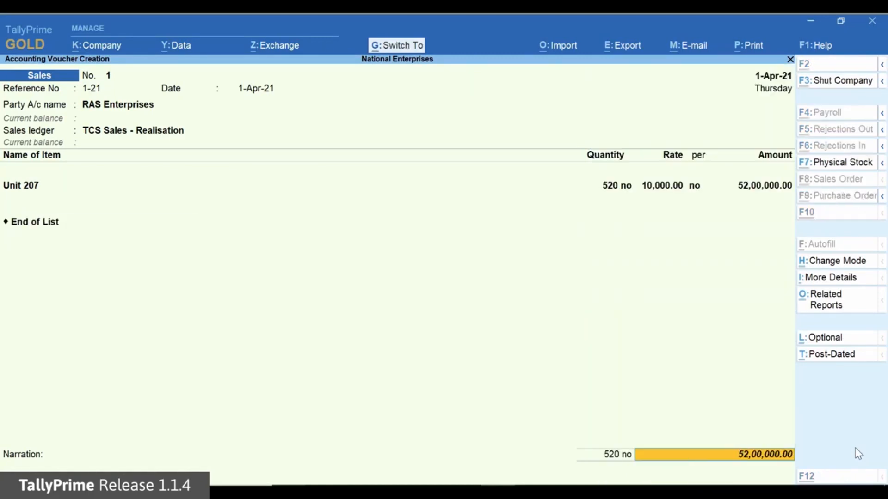
- Check the TCS - Tax Analysis related report for the sales voucher
key("ctrl+o")
key("Return")
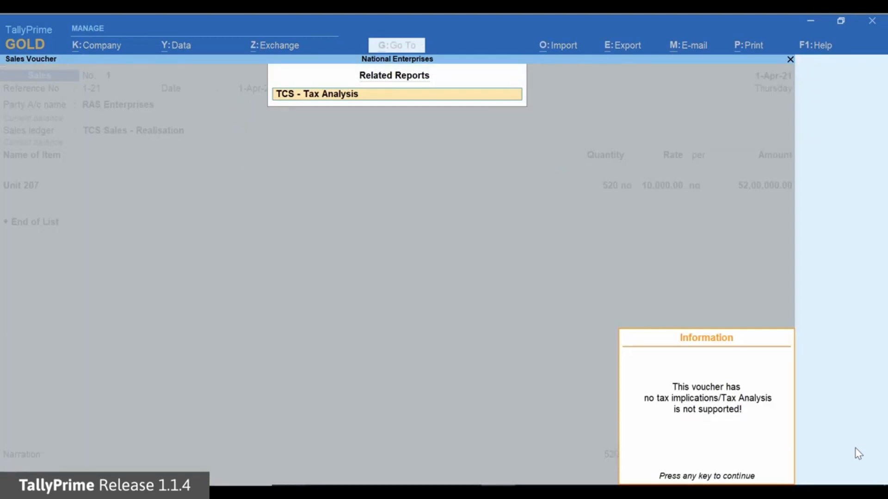
key("Return")
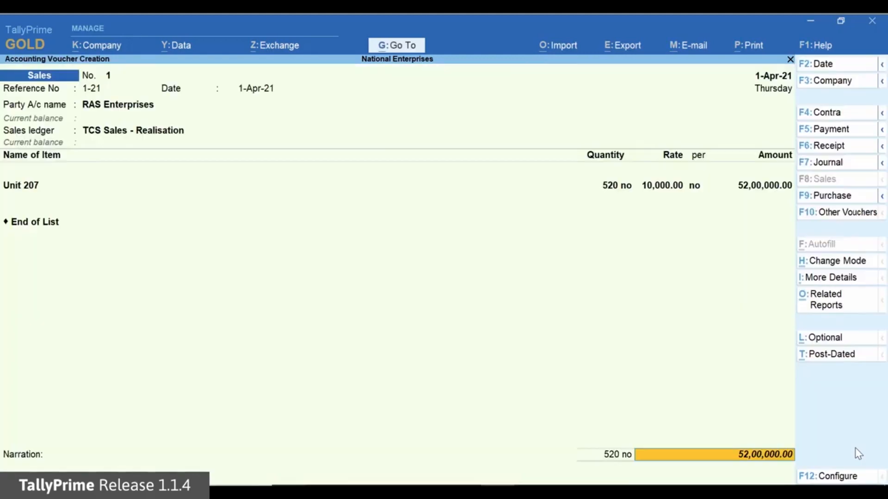
- Record the full invoice amount as a New Ref in the bill-wise details for RAS Enterprises, and save the sales voucher
key("Return")
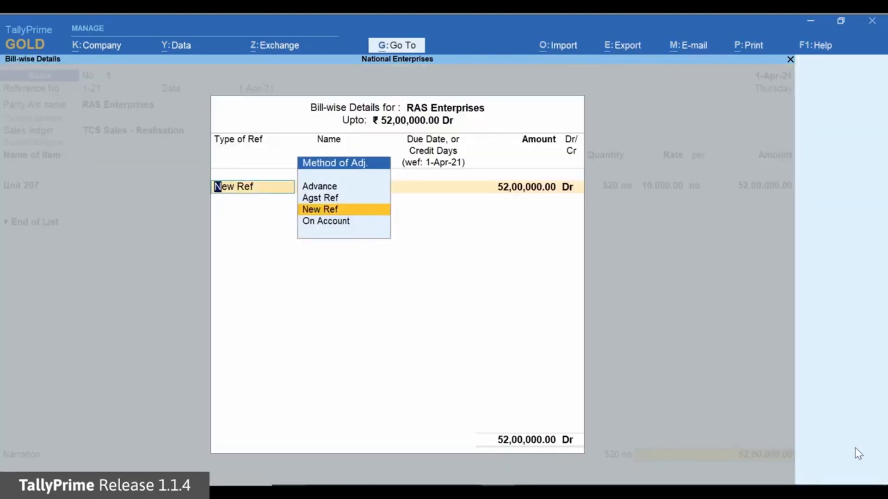
key("Return")
key("Return")
key("Return")
key("Return")
key("Return")
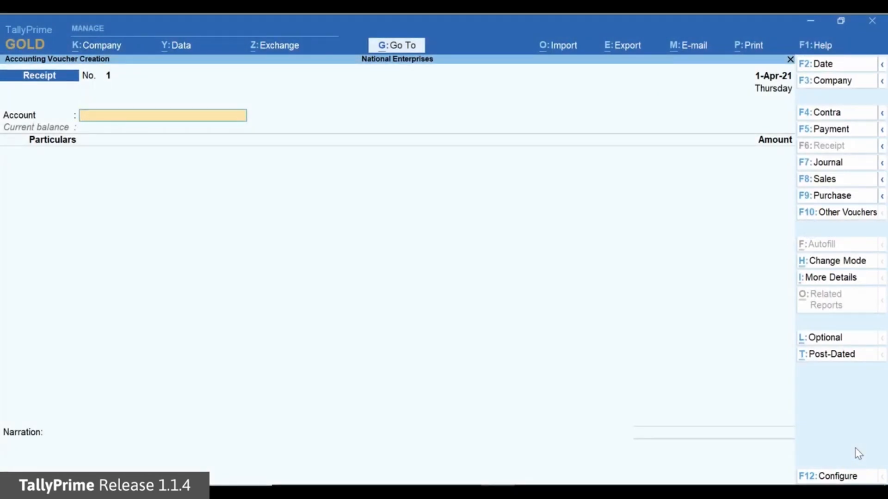
- Start a receipt voucher into HDFC Bank, crediting RAS Enterprises with 52,00,000
key("Down")
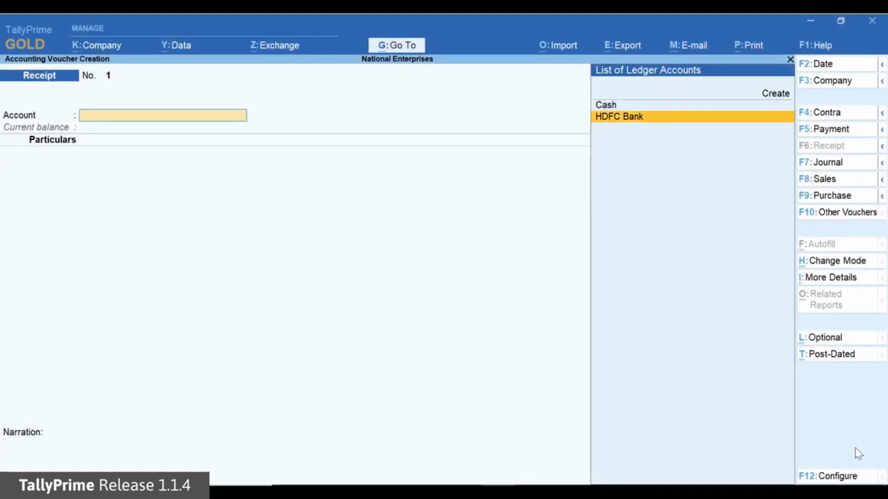
key("Return")
key("Down")
key("Down")
key("Down")
key("Down")
key("Down")
key("Down")
key("Down")
key("Return")
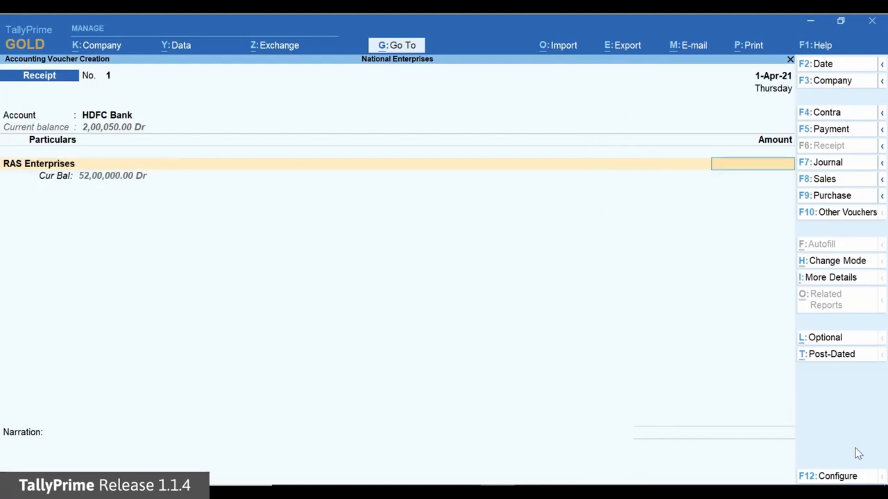
type("5200000")
key("Return")
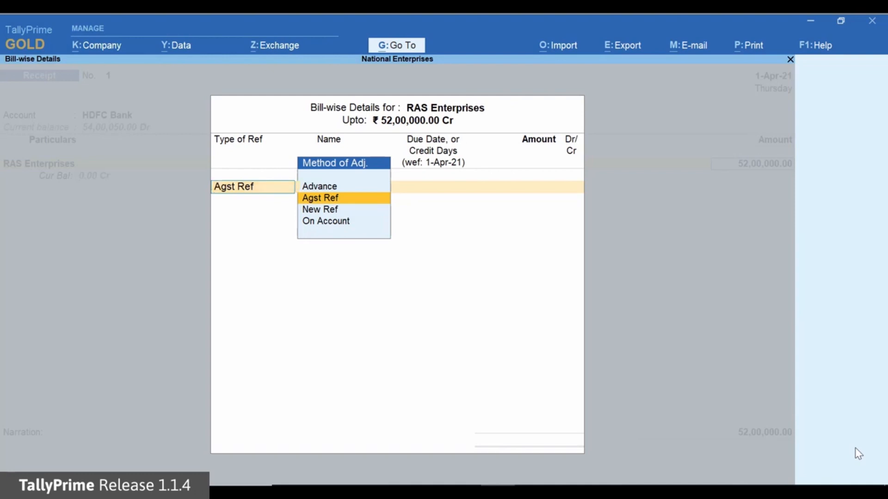
- Adjust the receipt amount as Agst Ref against bill 1-21 of RAS Enterprises
key("Return")
key("Return")
key("Return")
key("Return")
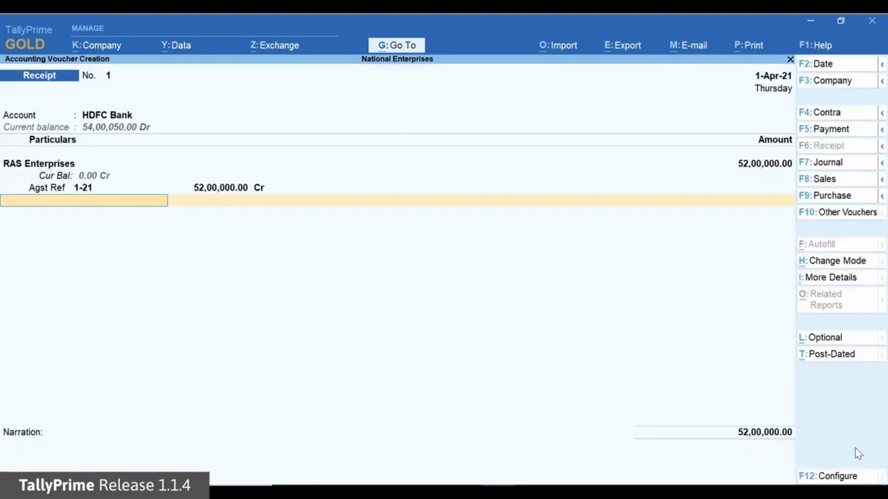
- Add the TCS Duty ledger to the receipt with nature of goods Sale of Any Goods - Realisation and assessable value 52,00,000.00
type("T")
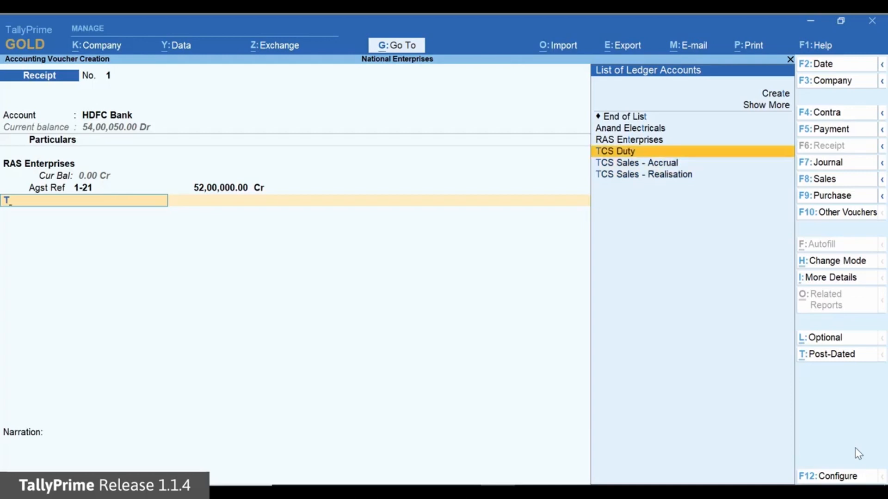
key("Return")
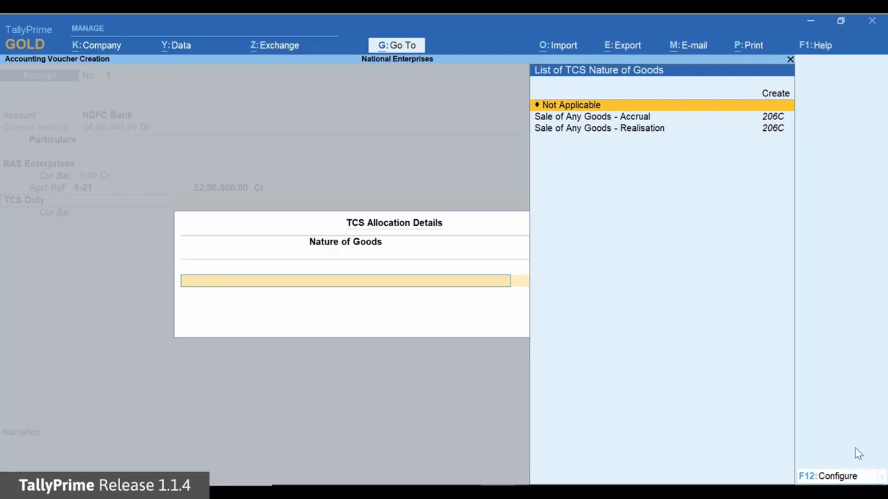
key("Down")
key("Down")
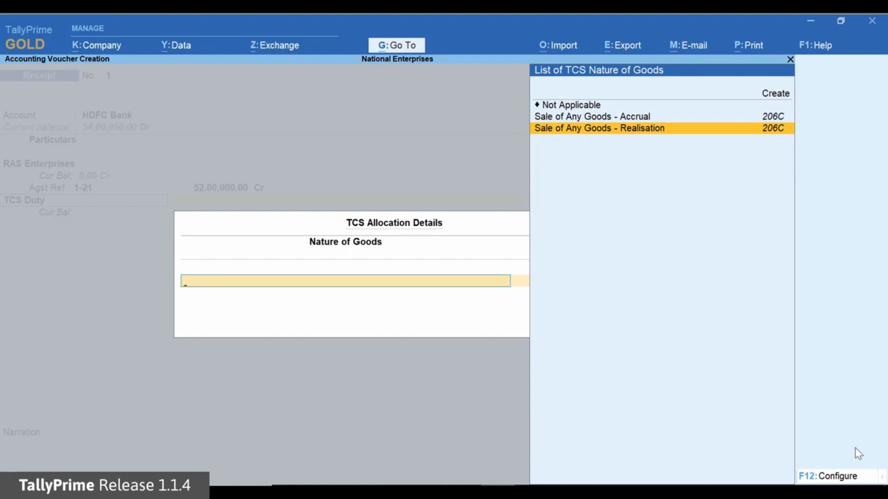
key("Return")
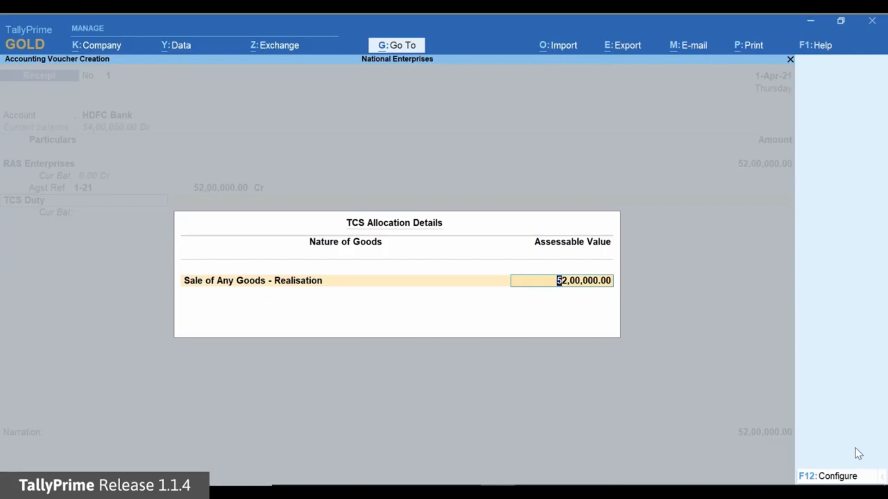
key("Return")
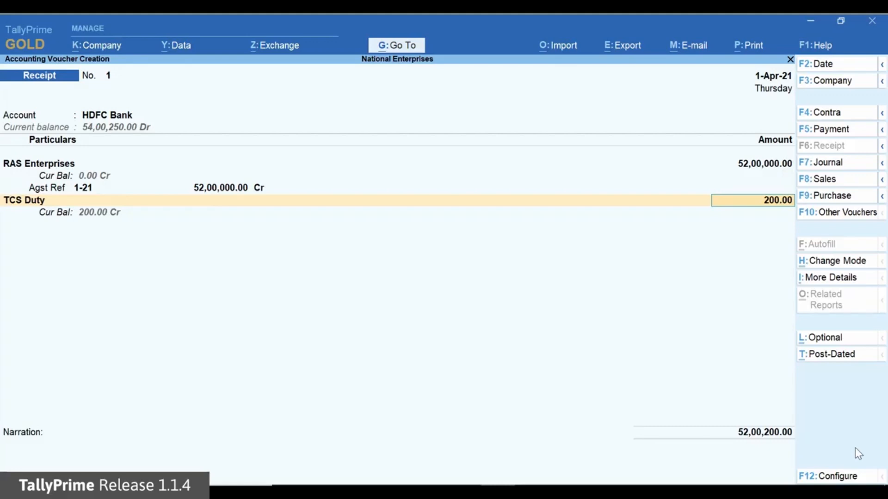
- Accept the calculated TCS Duty amount and the remaining receipt details, and save the receipt voucher
key("Return")
key("Return")
key("Return")
key("Return")
key("Return")
key("Return")
key("Return")
key("Return")
- Open the Form 27EQ report and go to the Collection at Normal Rate line in the collection details
key("alt+g")
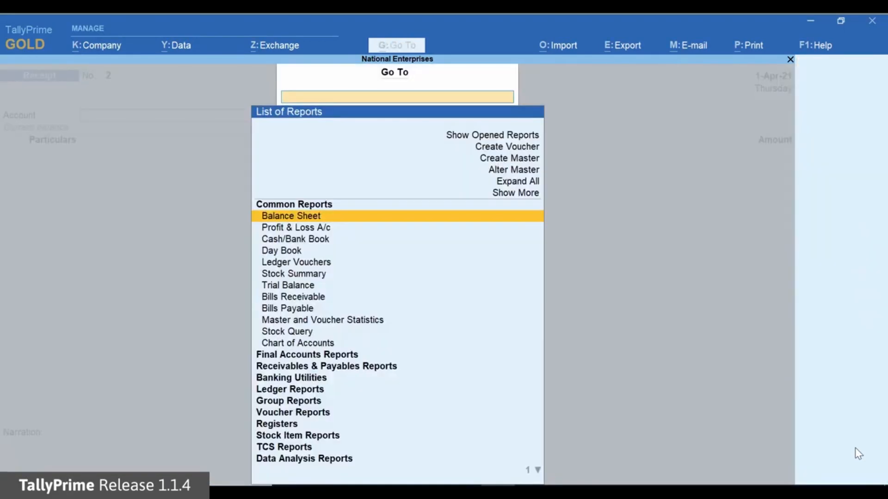
type("Form")
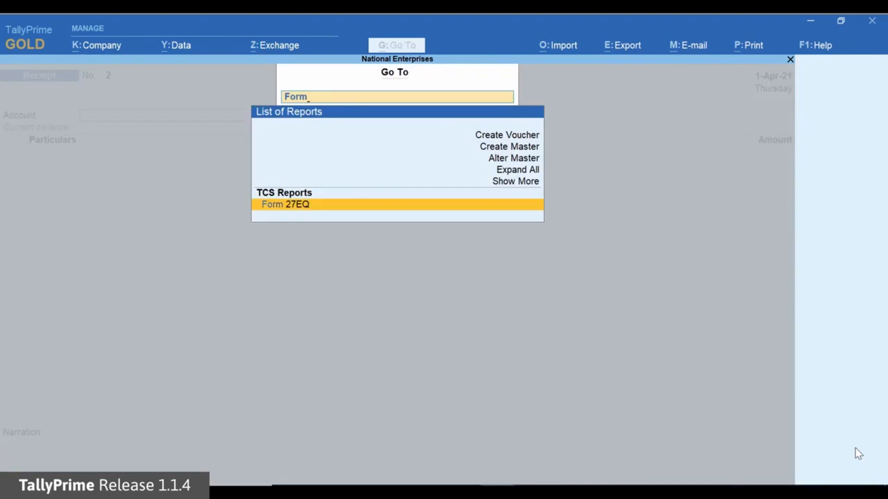
key("Return")
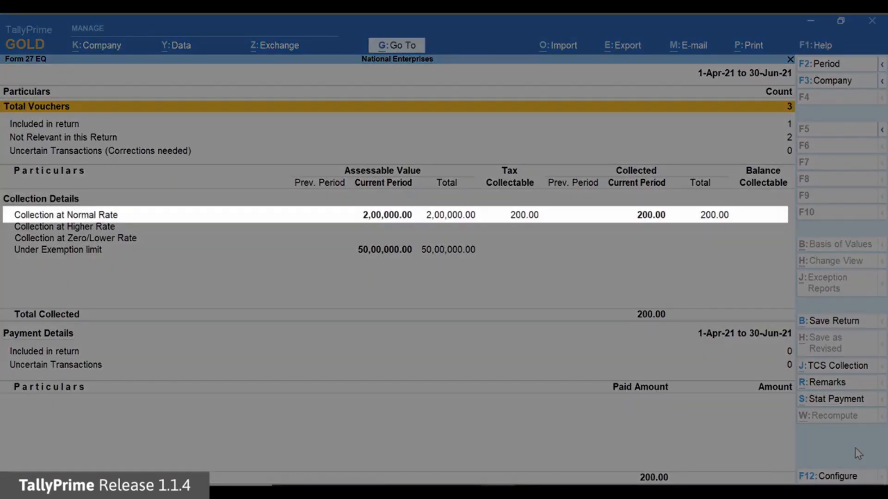
key("Down")
key("Down")
key("Down")
key("Down")
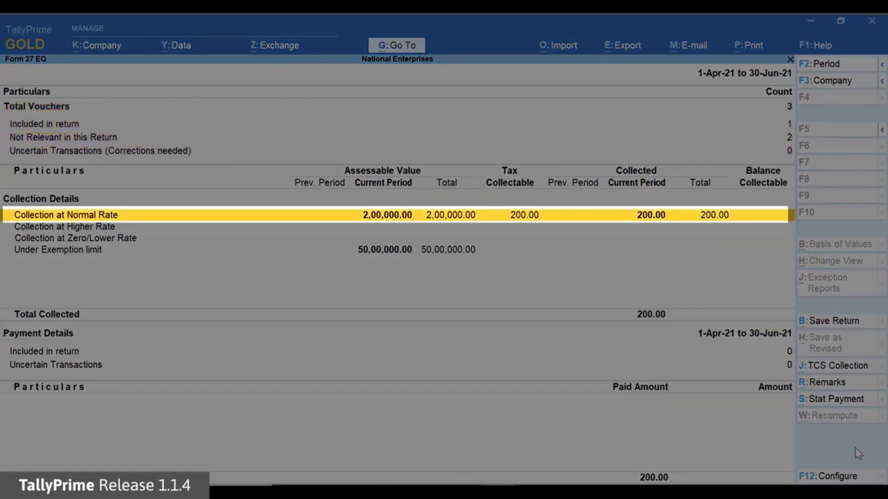
- Examine the party details behind Collection at Normal Rate and Under Exemption limit in the Form 27EQ collection details
key("Return")
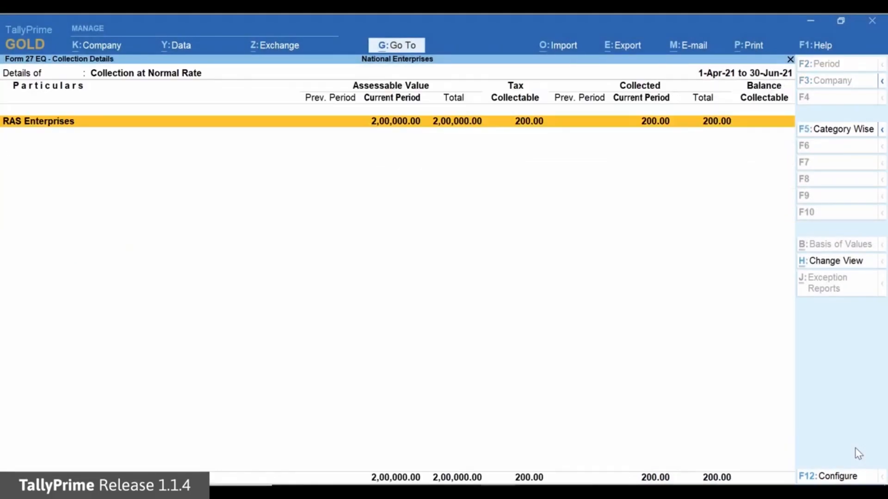
key("Escape")
key("Down")
key("Down")
key("Down")
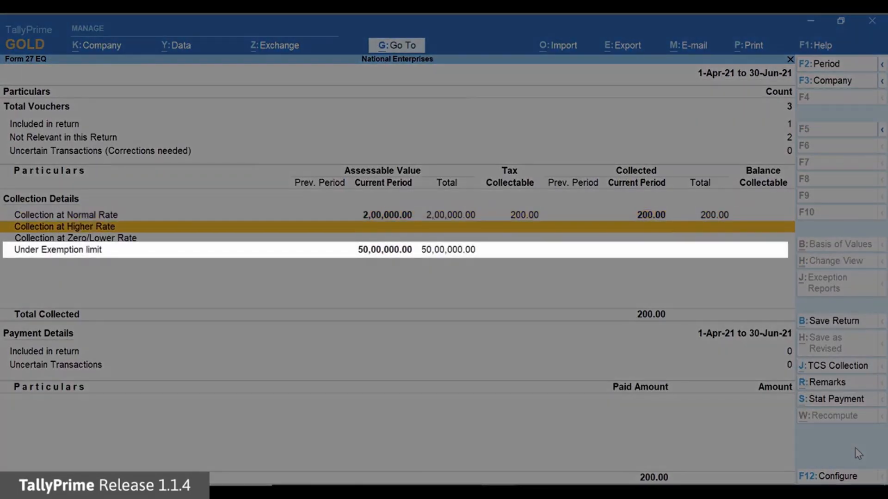
key("Return")
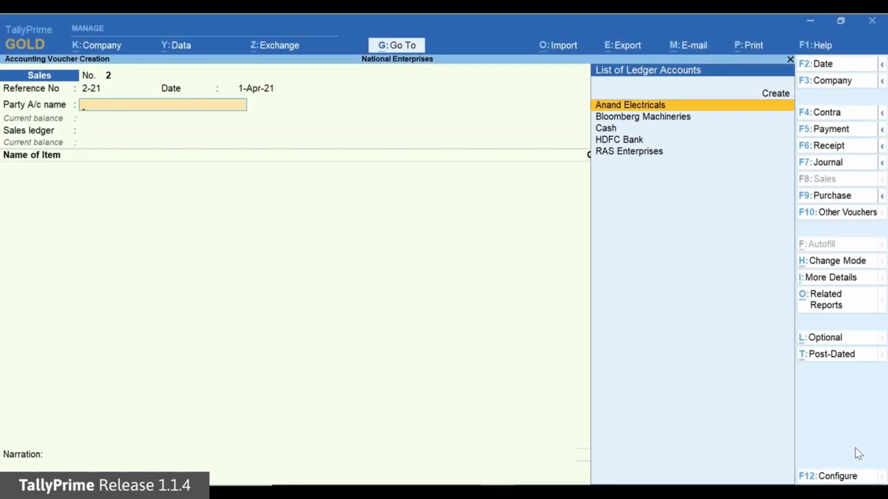
- Enter sale 2-21 to Anand Electricals with the TCS Sales - Accrual ledger and 540 no of Unit 207 at 10,000.00 each
key("Return")
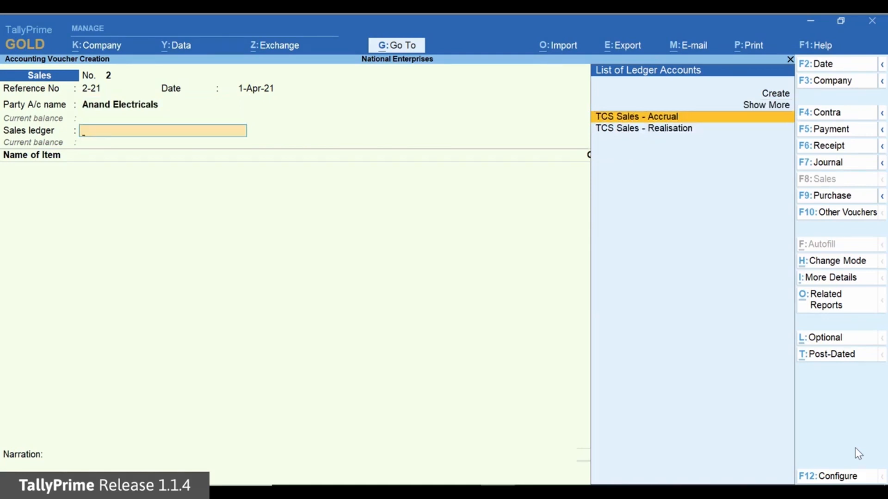
key("Return")
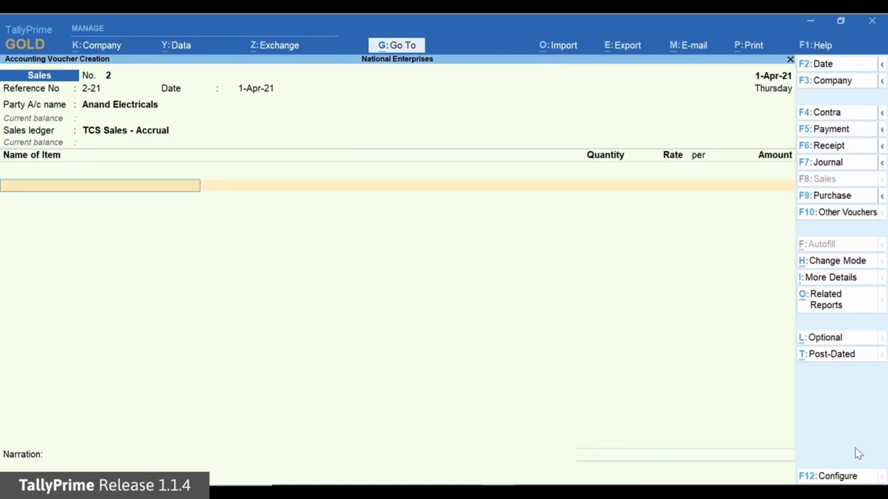
type("U")
key("Return")
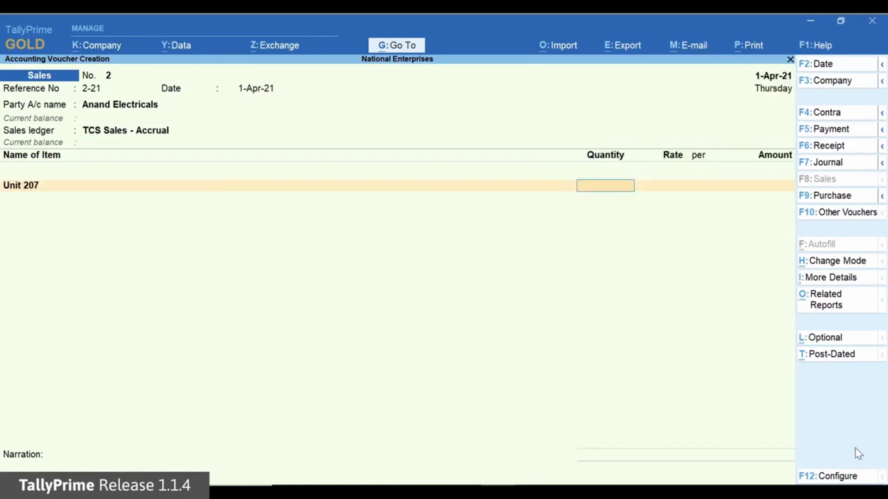
type("540")
key("Return")
key("Return")
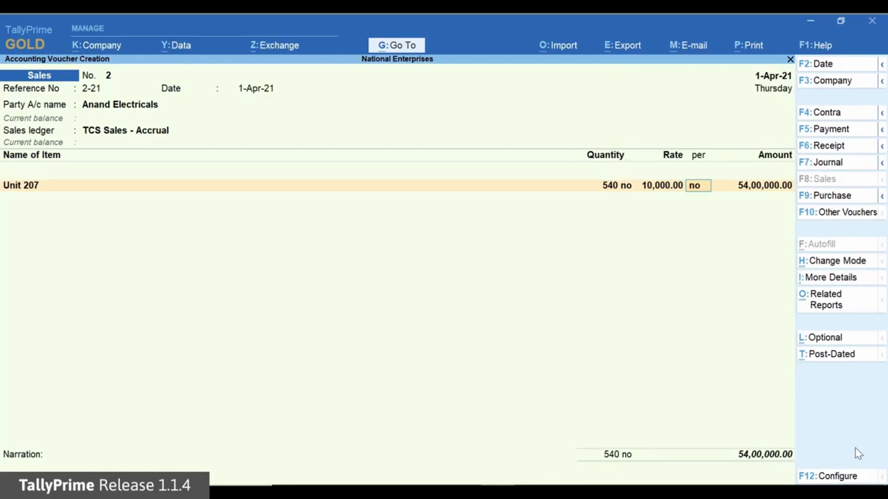
key("Return")
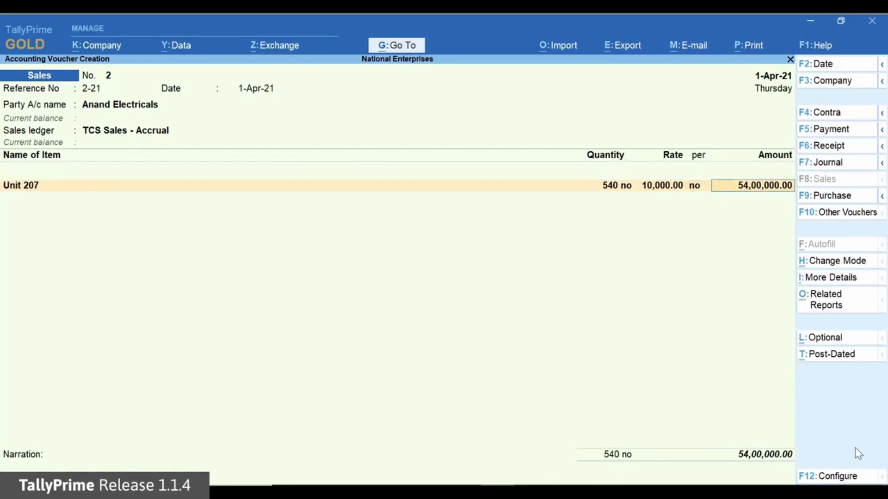
key("Return")
key("Return")
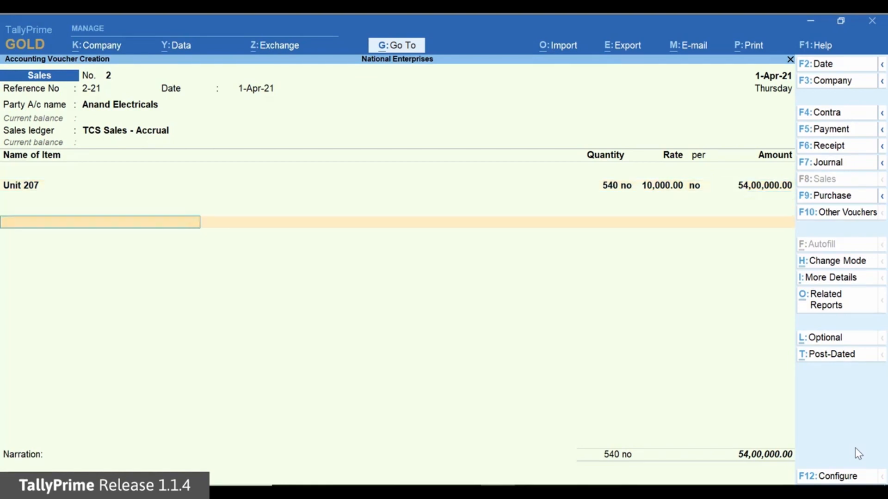
- Add the TCS Duty ledger to the Anand Electricals sale and accept its calculated amount
key("Down")
key("Down")
key("Down")
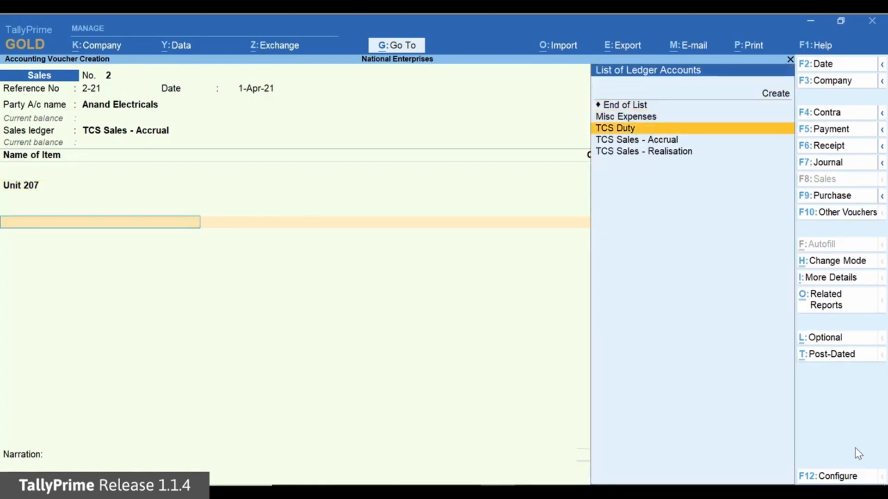
key("Return")
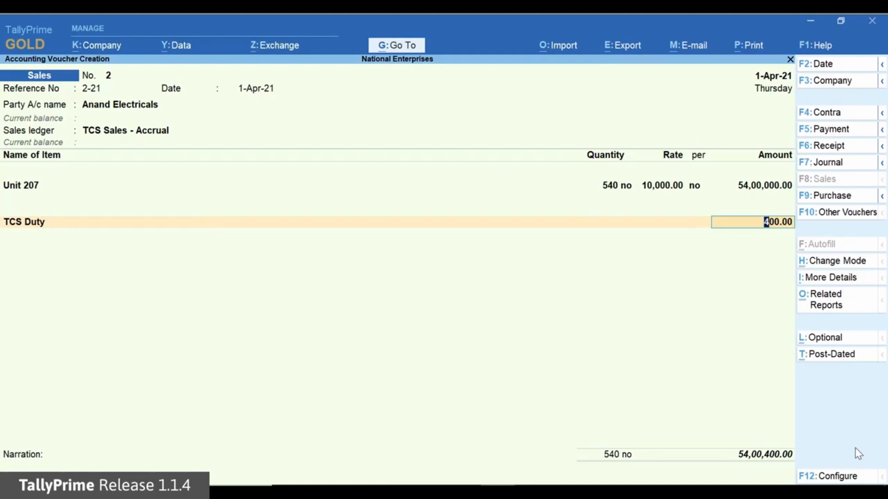
key("Return")
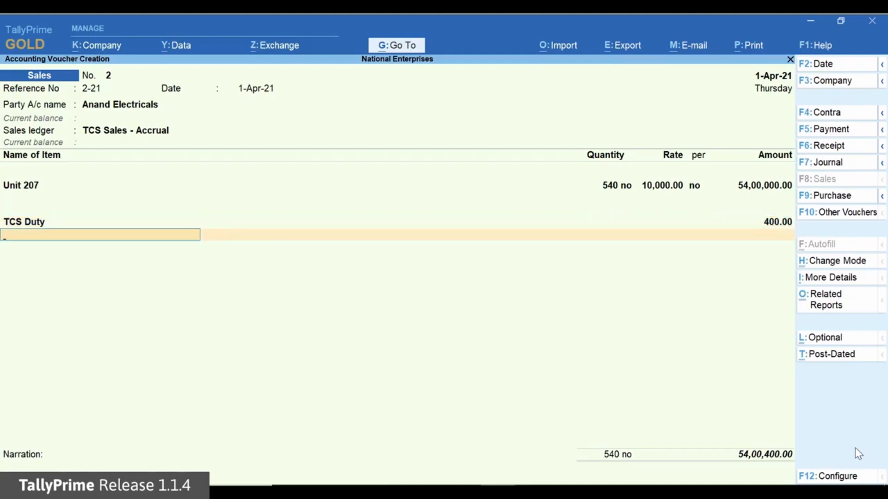
- Examine the detailed TCS - Tax Analysis of the Anand Electricals sale
key("ctrl+o")
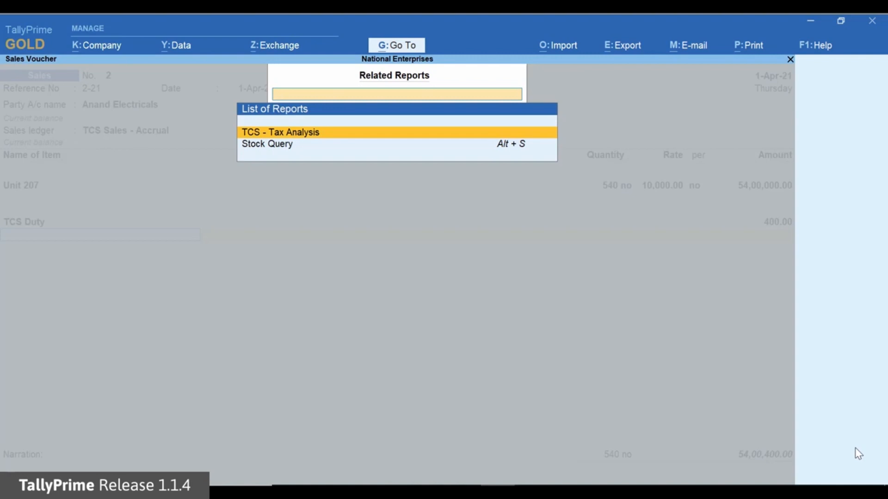
key("Return")
key("alt+F5")
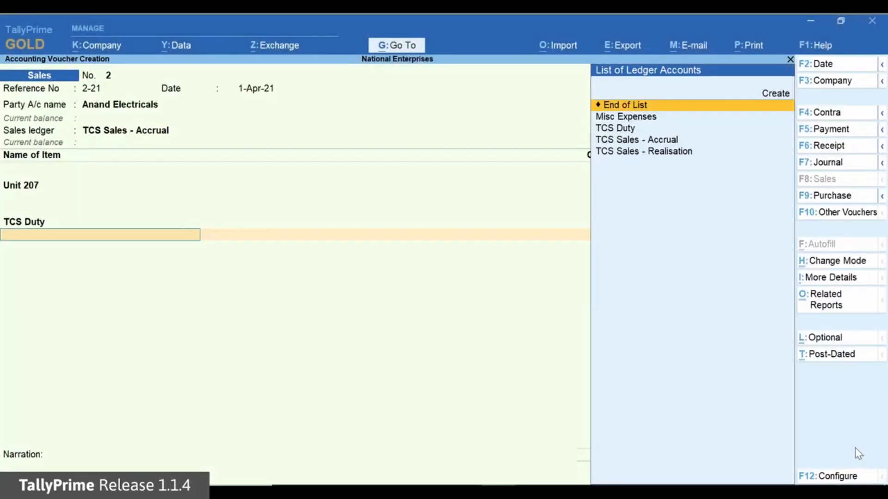
- Accept the New Ref bill-wise details for Anand Electricals and save the sales voucher
key("Return")
key("Return")
key("Return")
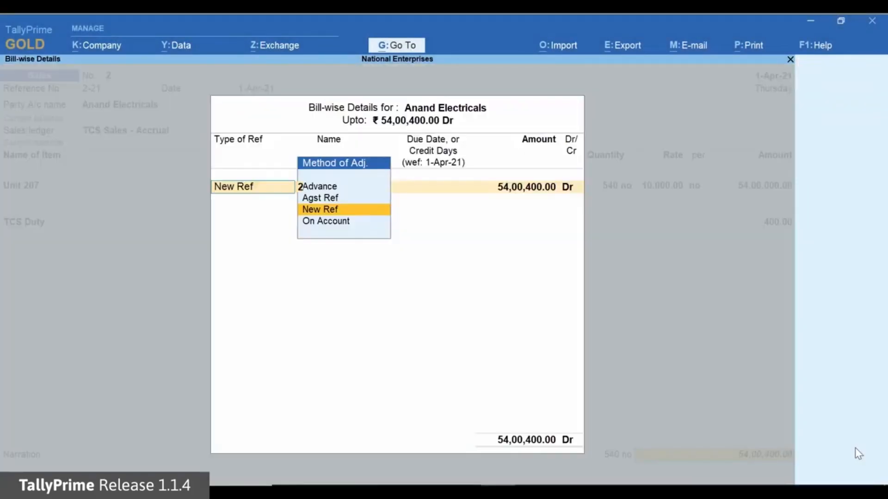
key("Return")
key("Return")
key("Return")
key("Return")
key("Return")
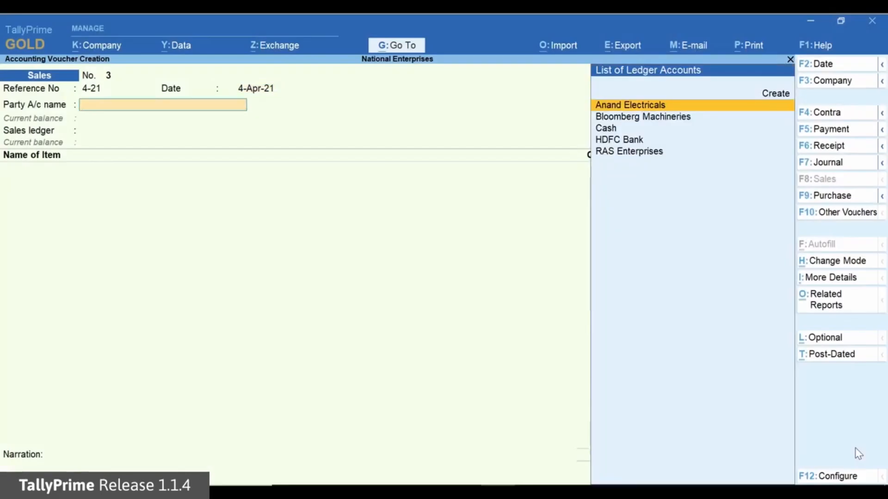
- Enter sale 4-21 to Bloomberg Machineries with the TCS Sales - Accrual ledger and 450 no of Unit 207 at 10,000.00 each
key("Down")
key("Return")
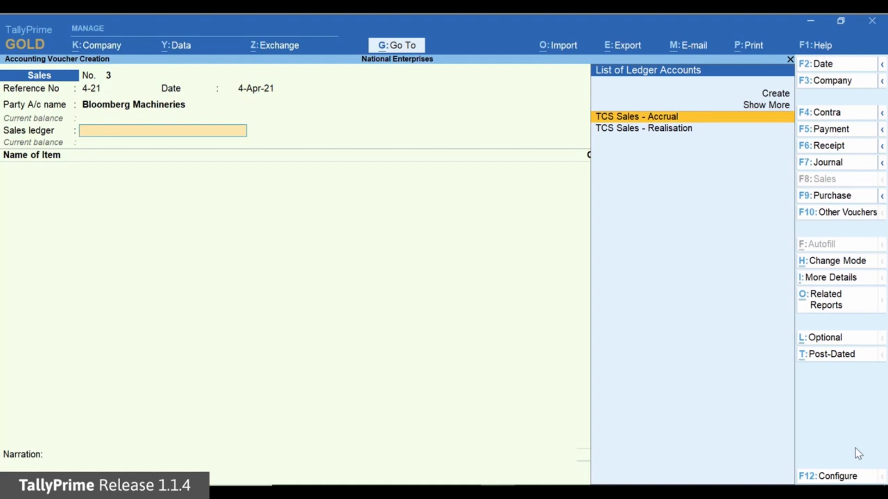
key("Return")
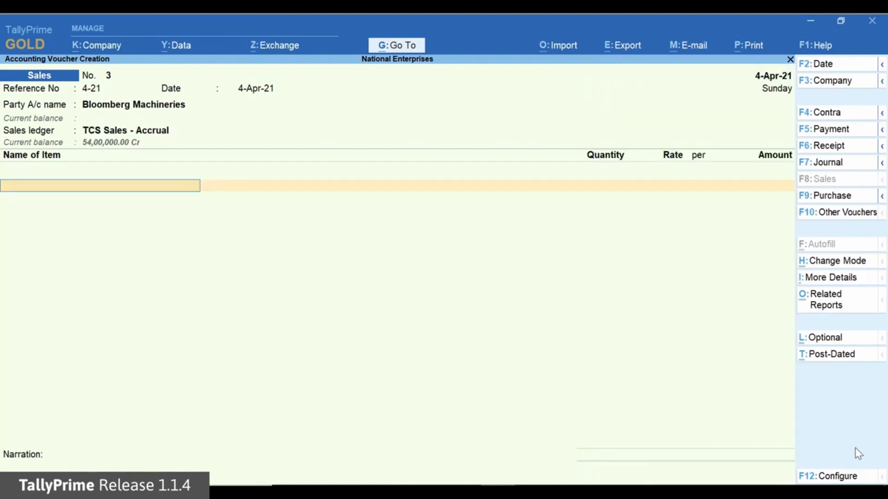
key("Down")
key("Return")
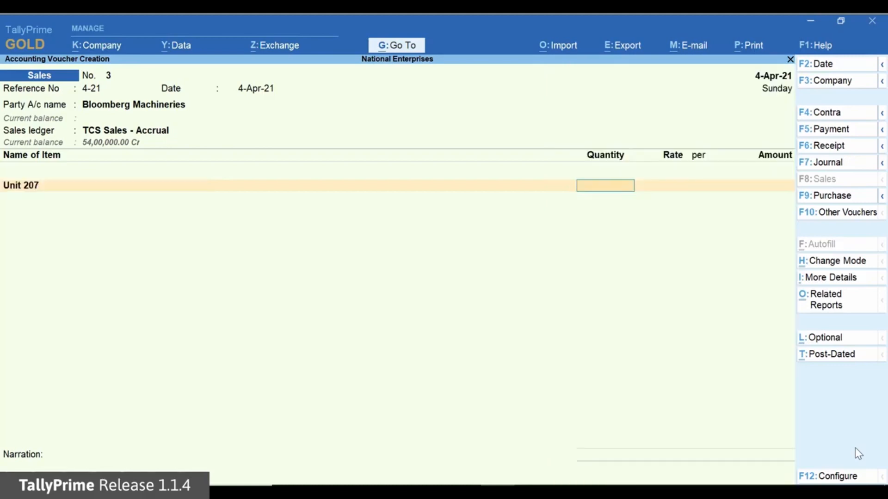
type("450")
key("Return")
key("Return")
key("Return")
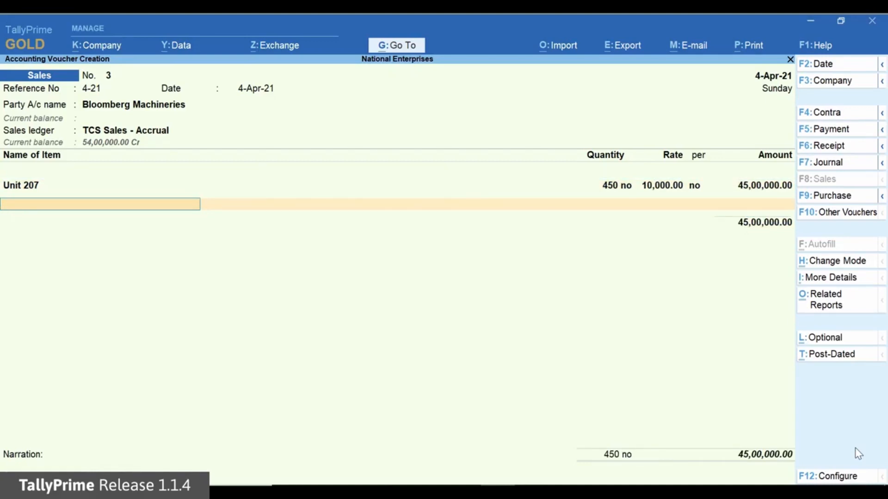
key("Return")
- Try to add the TCS Duty ledger to the 4-21 sale for Bloomberg Machineries
type("T")
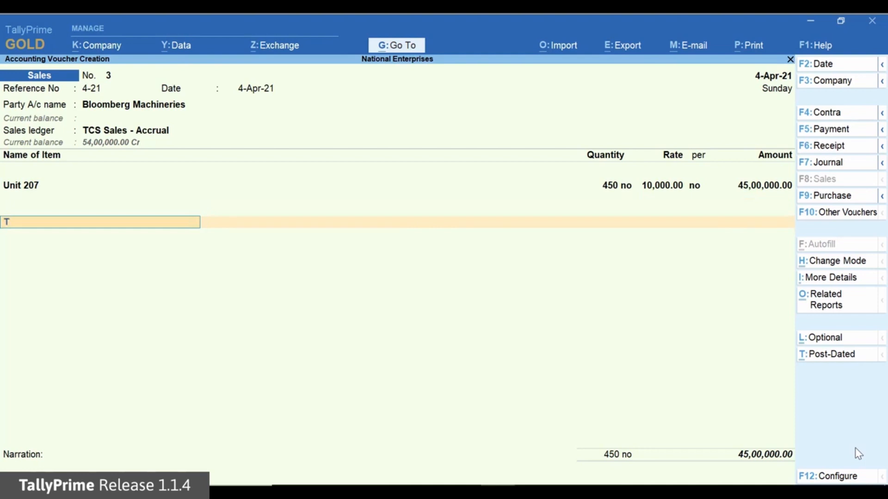
key("Return")
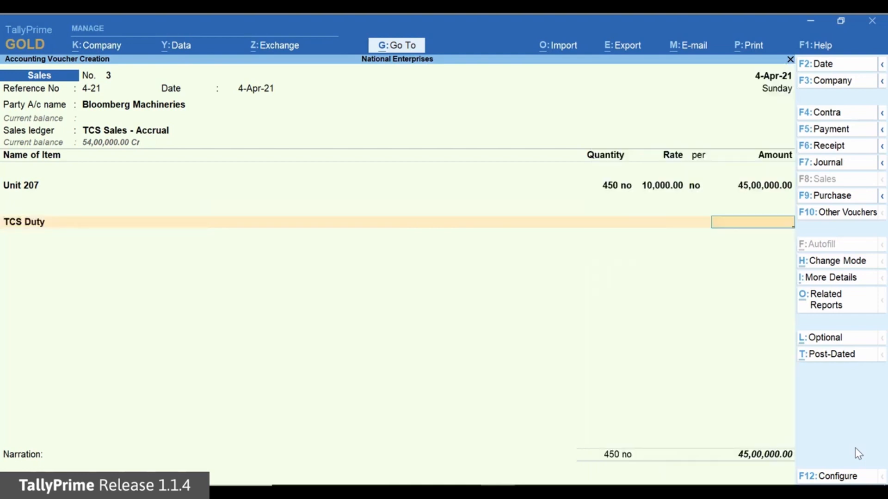
key("BackSpace")
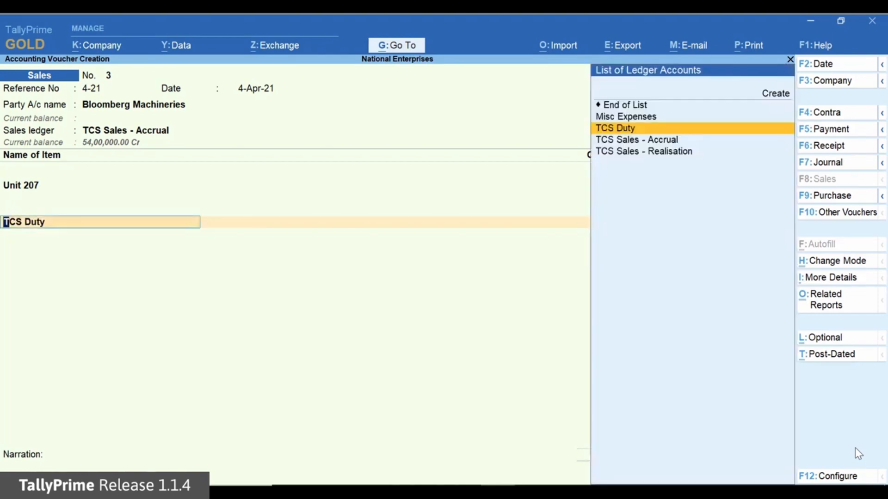
- Close the ledger entries with End of List instead of TCS Duty, accept New Ref 4-21 for 45,00,000.00 Dr, and save the sales voucher
key("Up")
key("Up")
key("Return")
key("Return")
key("Return")
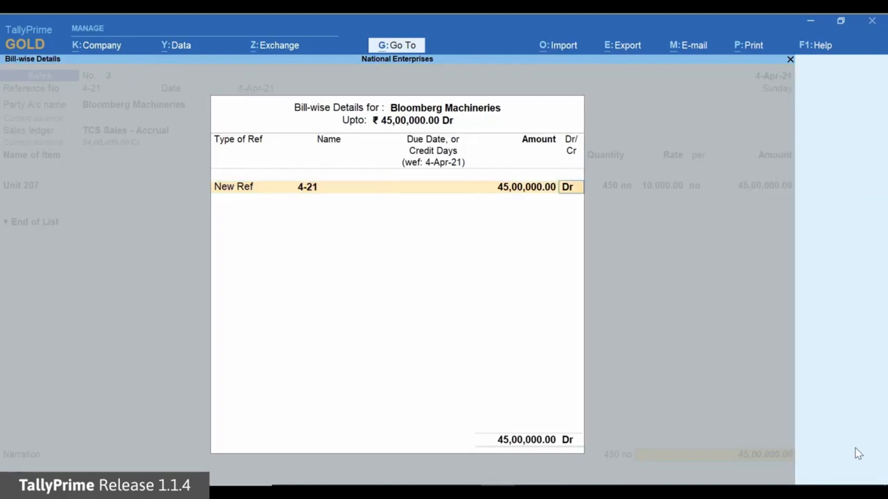
key("Return")
key("Return")
key("Return")
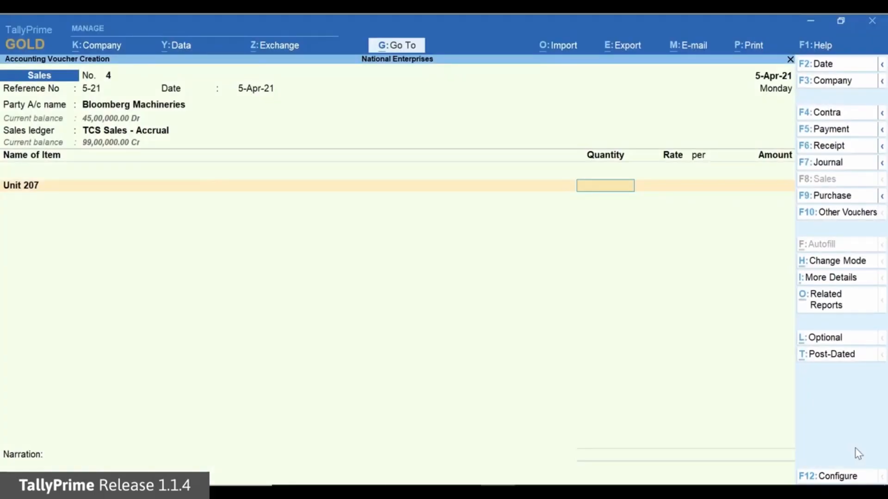
- Set Unit 207 to 100 no at 10,000.00 each in sale 5-21 to Bloomberg Machineries and finish the item list
type("100")
key("Return")
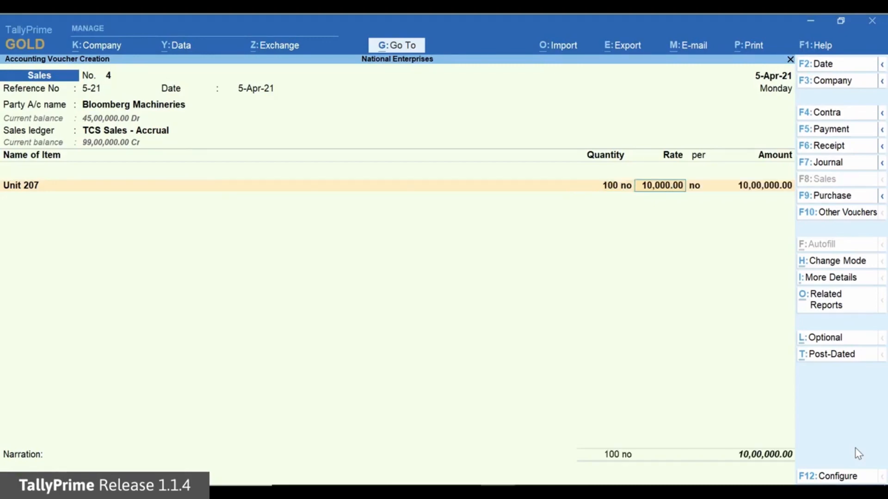
key("Return")
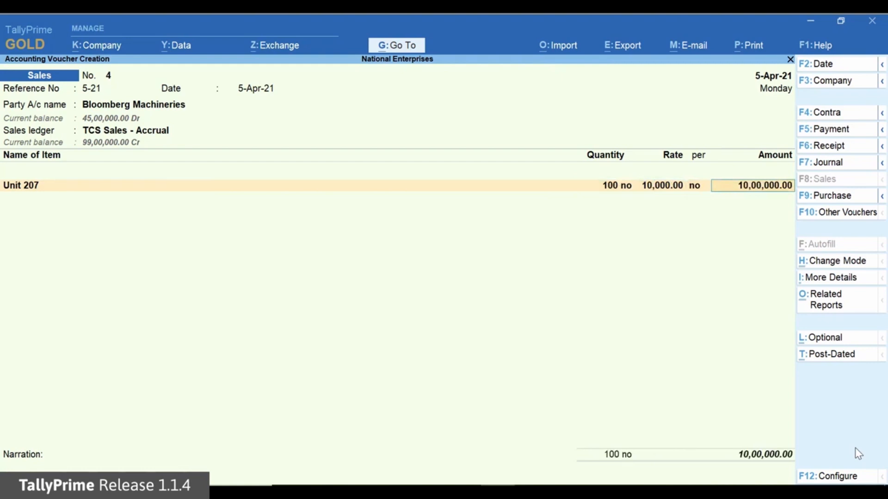
key("Return")
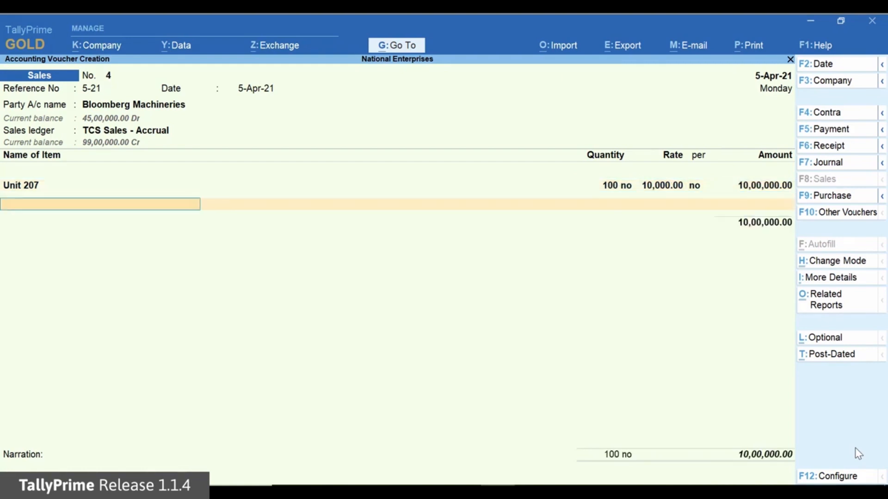
key("Return")
- Add the TCS Duty ledger to the 5-21 sale and accept its calculated amount
type("T")
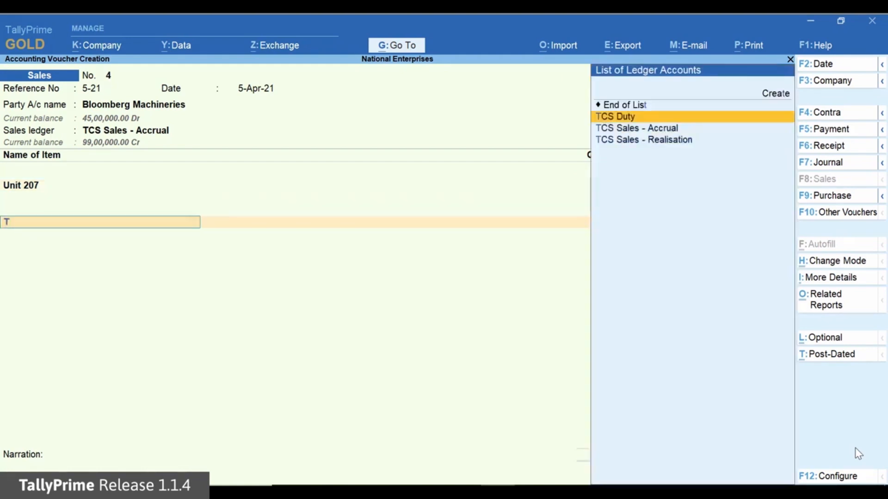
key("Return")
key("Return")
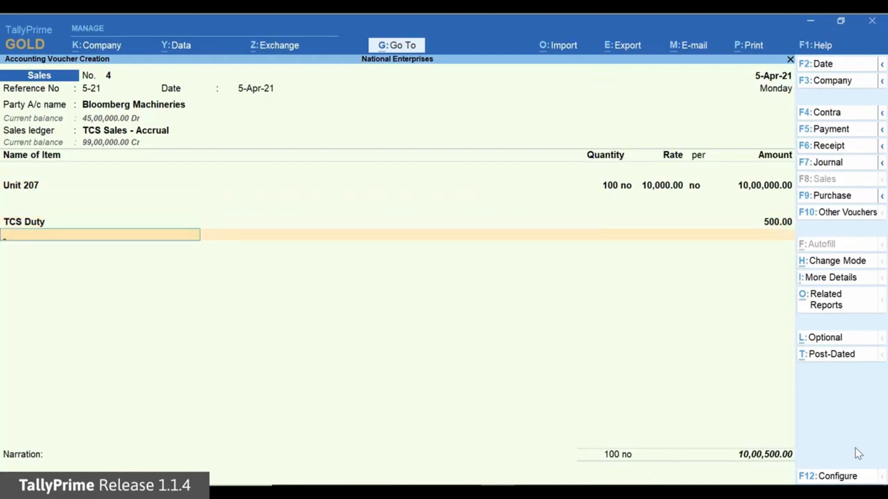
- Examine the detailed TCS - Tax Analysis of the 5-21 sale, return to the voucher and finish its ledger entries
key("ctrl+o")
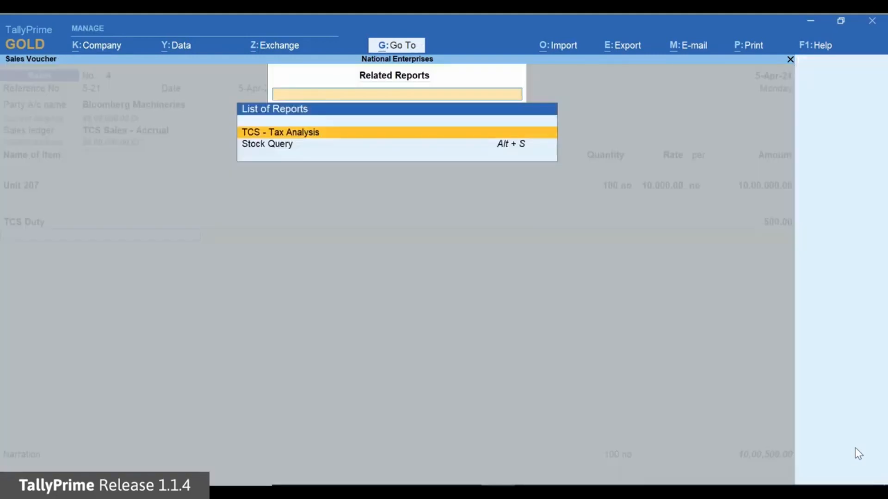
key("Return")
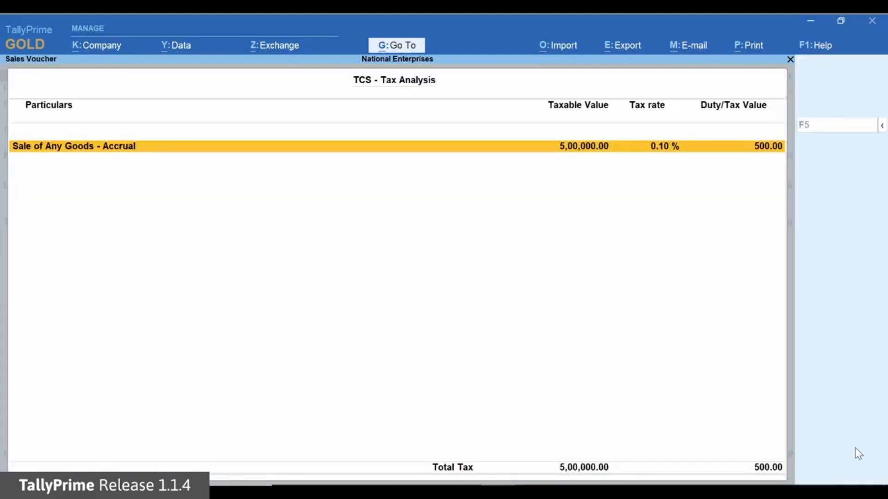
key("alt+F5")
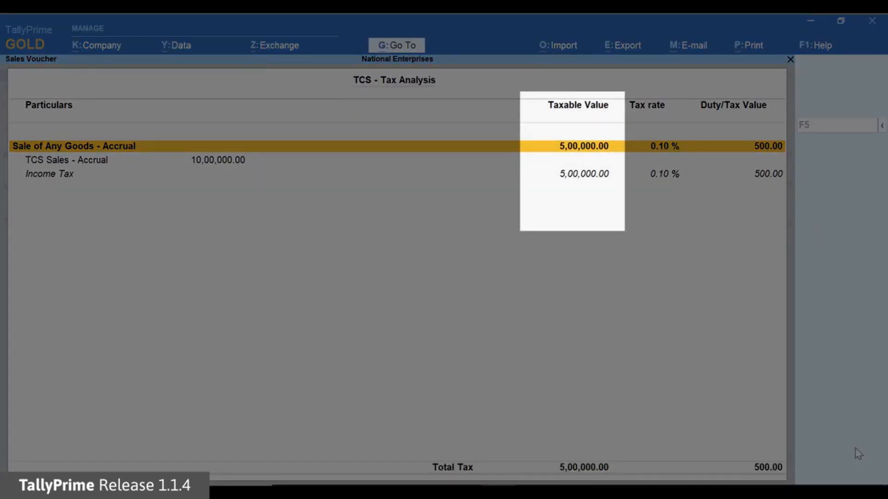
key("Escape")
key("Return")
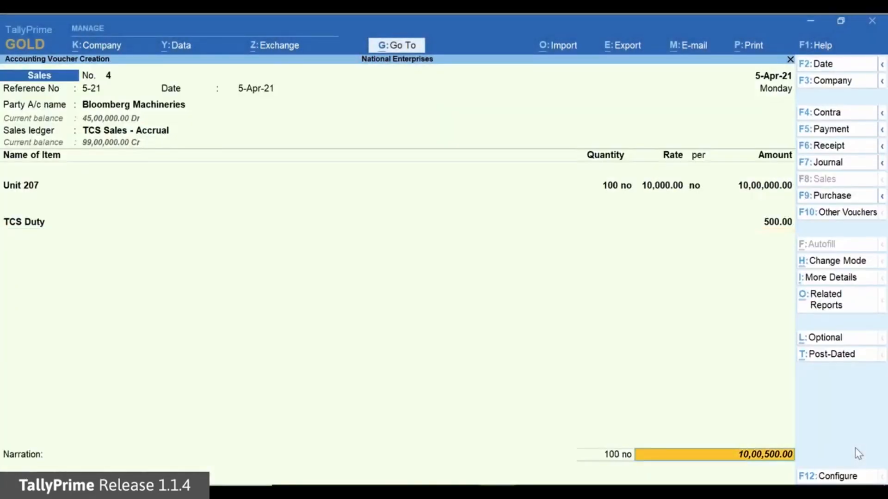
- Leave the narration blank and save sales voucher 5-21 for Bloomberg Machineries
key("Return")
key("Return")
key("Return")
key("Return")
key("Return")
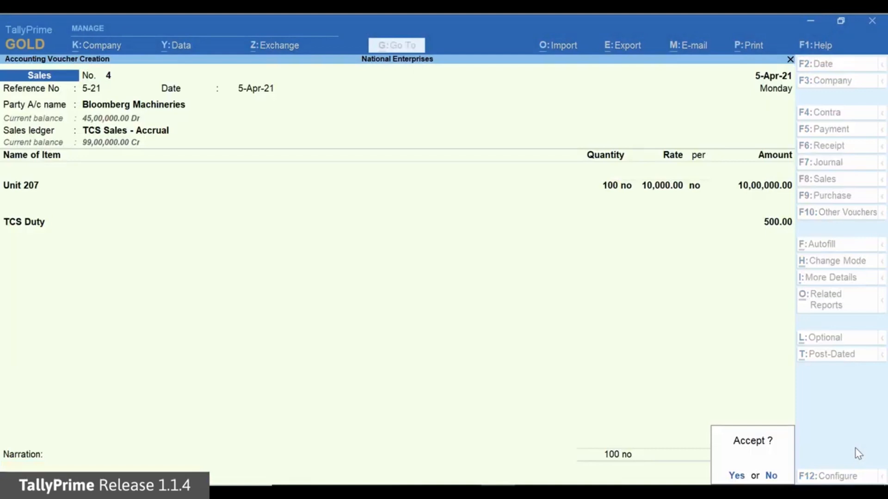
key("Return")
- Open the Form 27EQ report and examine the party-wise details of Collection at Normal Rate
key("alt+g")
type("For")
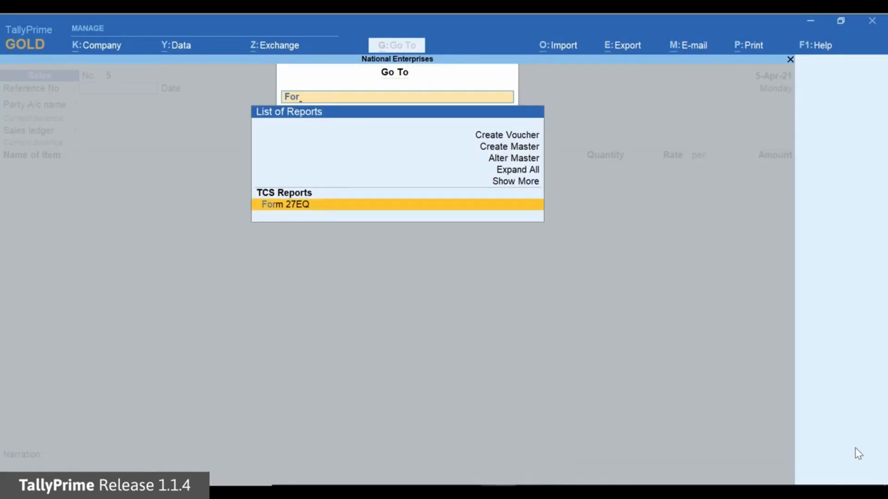
key("Return")
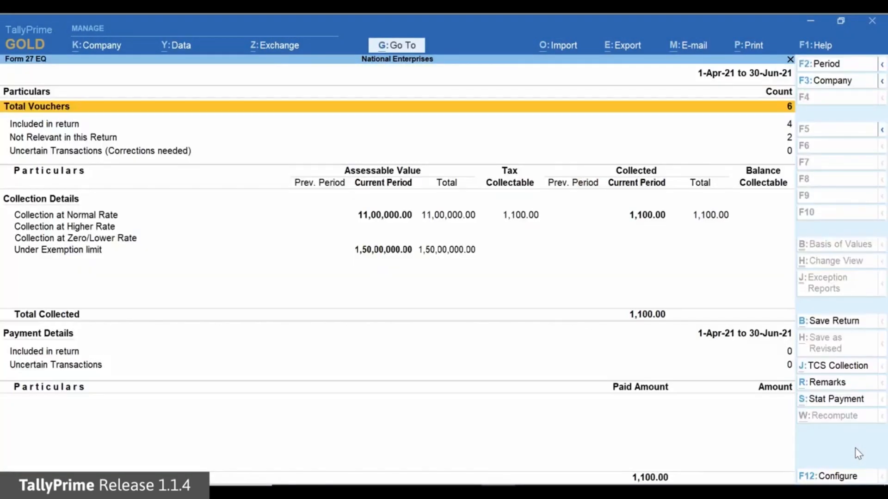
key("Down")
key("Down")
key("Down")
key("Down")
key("Return")
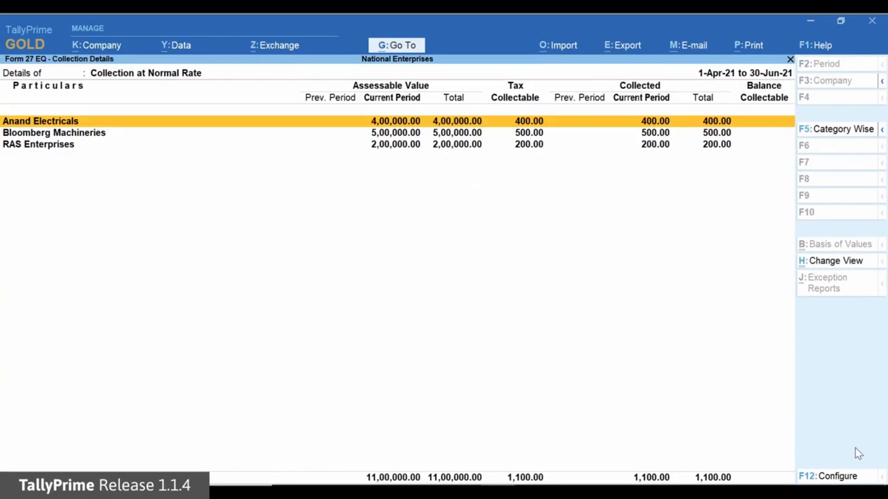
key("Down")
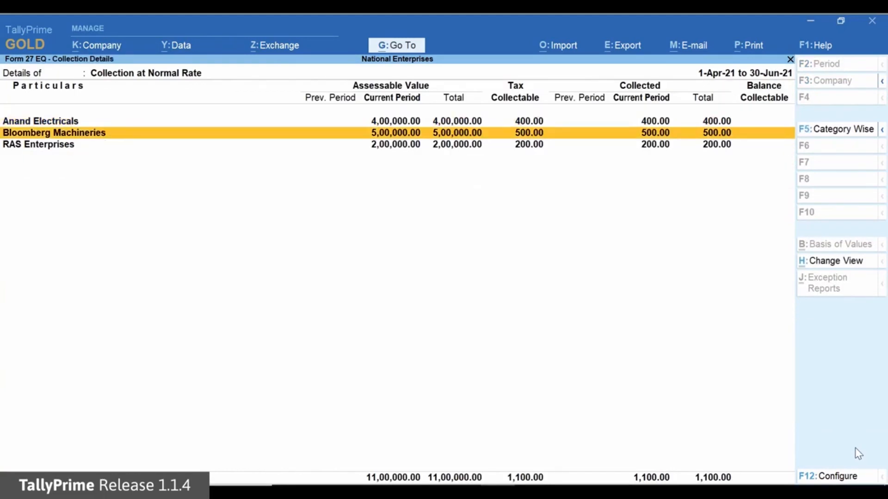
- Examine the party-wise Under Exemption limit details of Form 27EQ and return to the form summary
key("Escape")
key("Down")
key("Down")
key("Down")
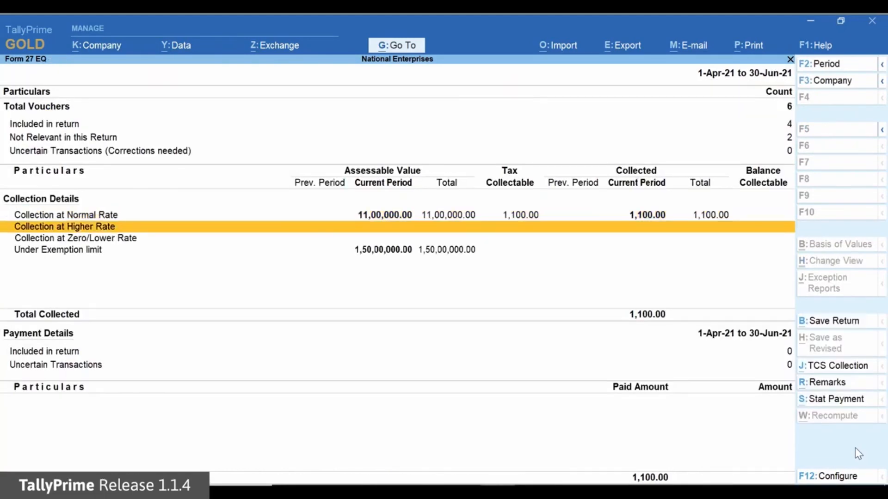
key("Return")
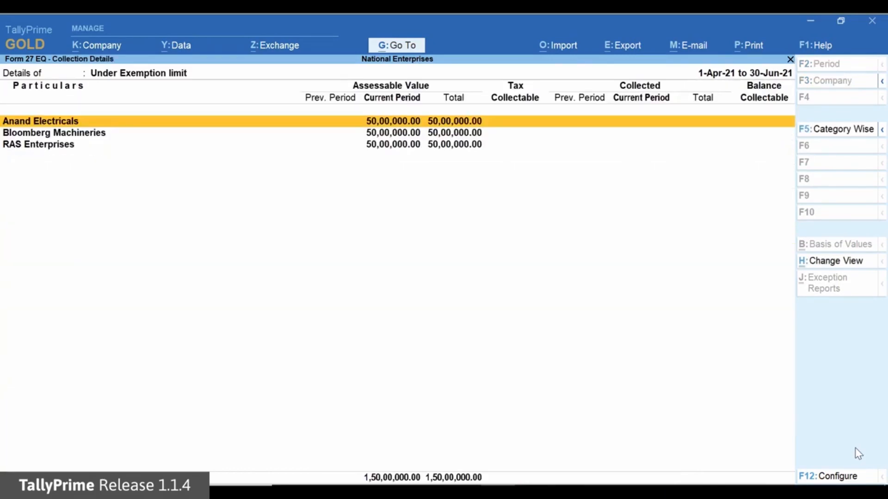
key("Down")
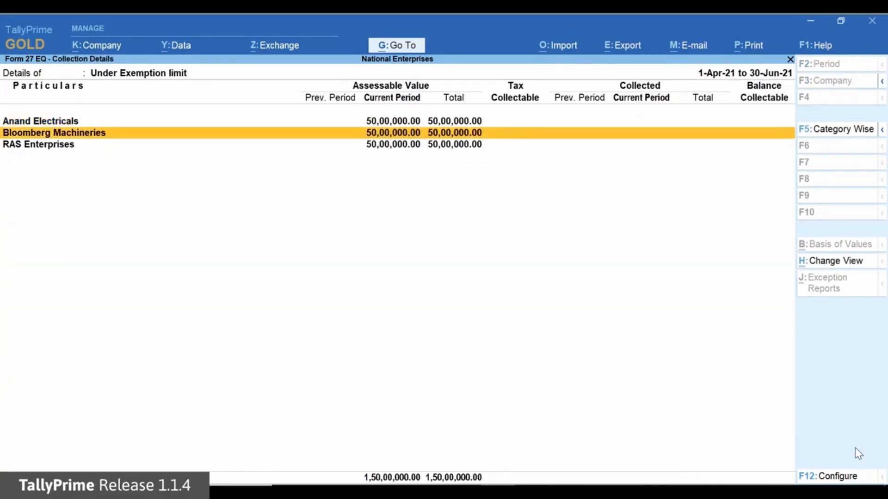
key("Escape")
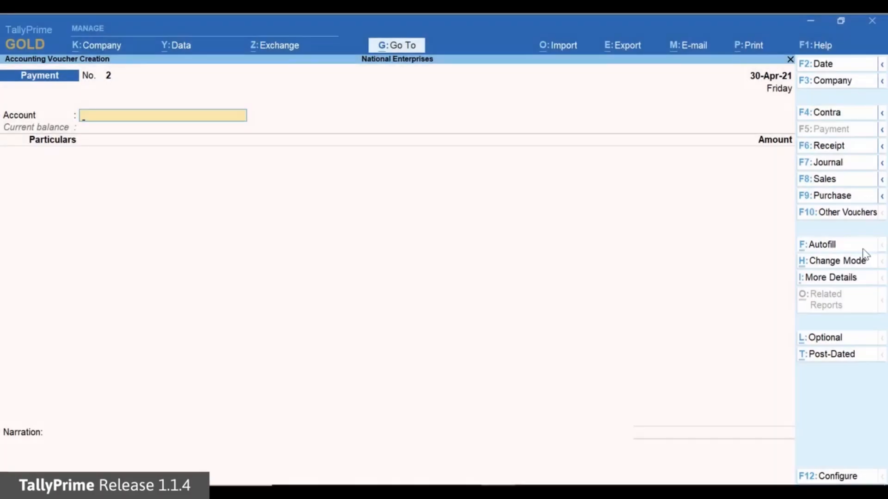
- Autofill the payment voucher as a TCS Stat Payment for 1-Apr-21 to 30-Jun-21, with tax collected till 30-4-2021
left_click(862, 246)
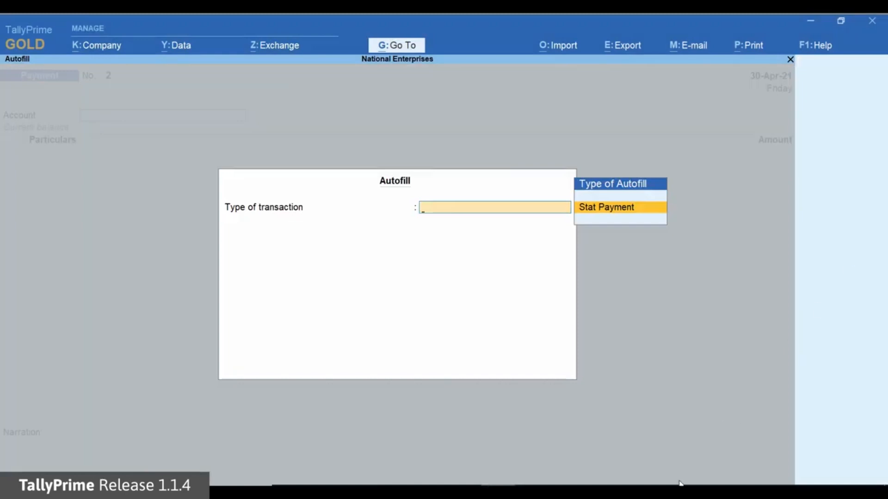
key("Return")
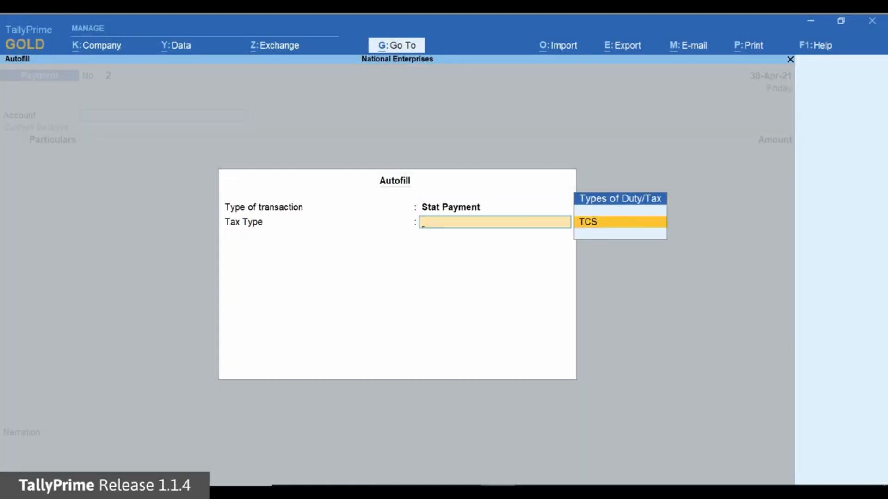
key("Return")
key("Return")
type("30-6")
key("Return")
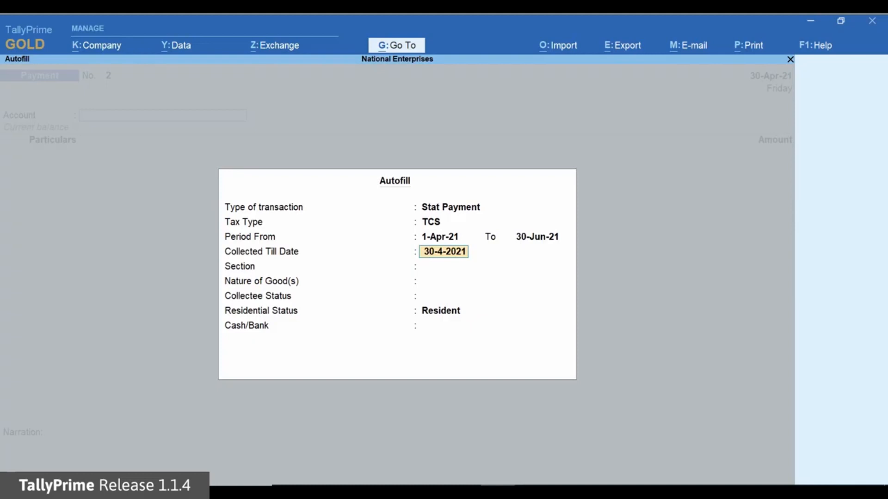
key("Return")
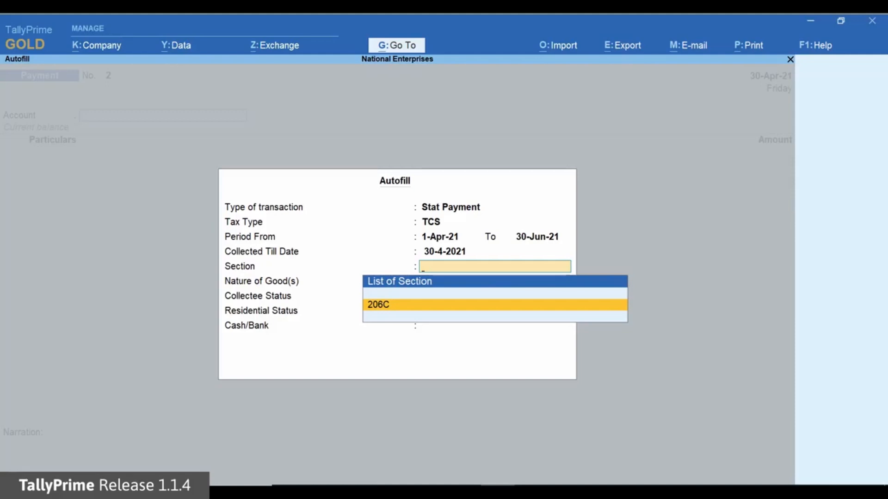
- Complete the autofill with section 206C, All Items for nature of goods, collectee status and residential status, and HDFC Bank as the paying account
key("Return")
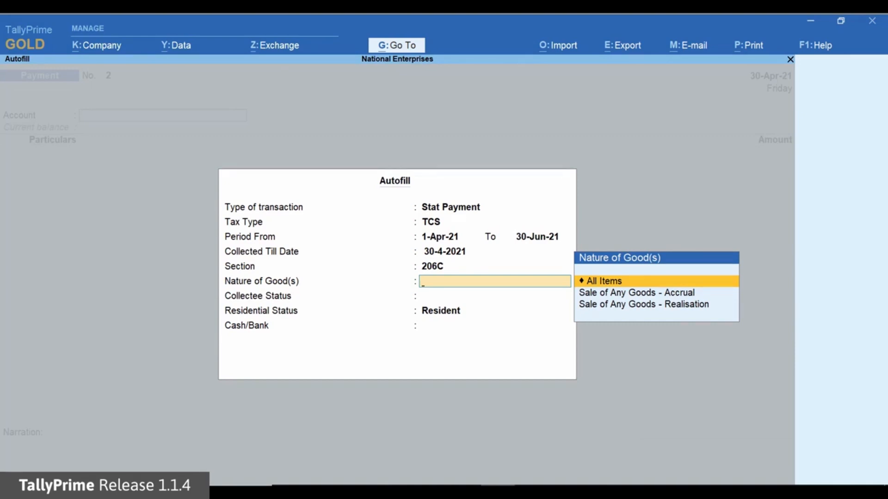
key("Return")
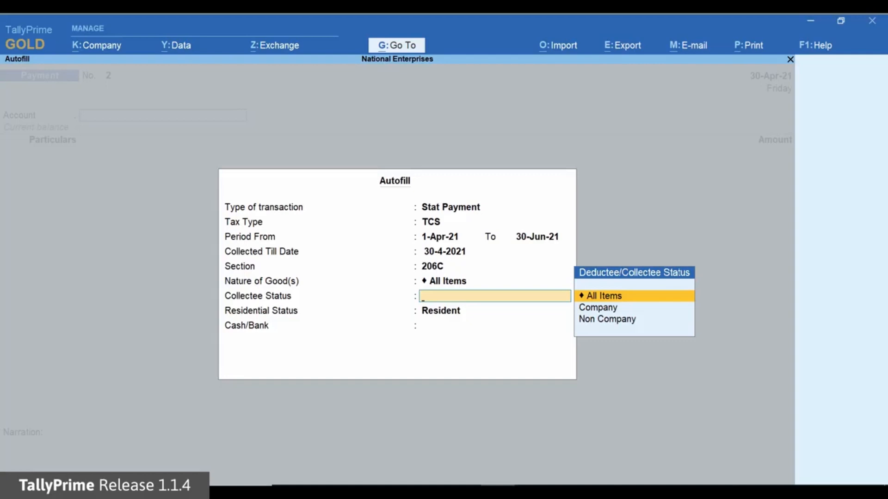
key("Return")
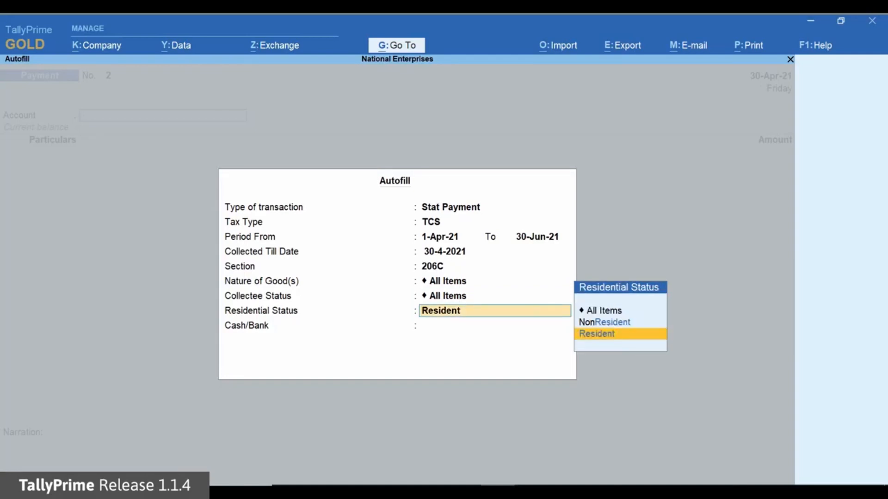
key("Up")
key("Up")
key("Return")
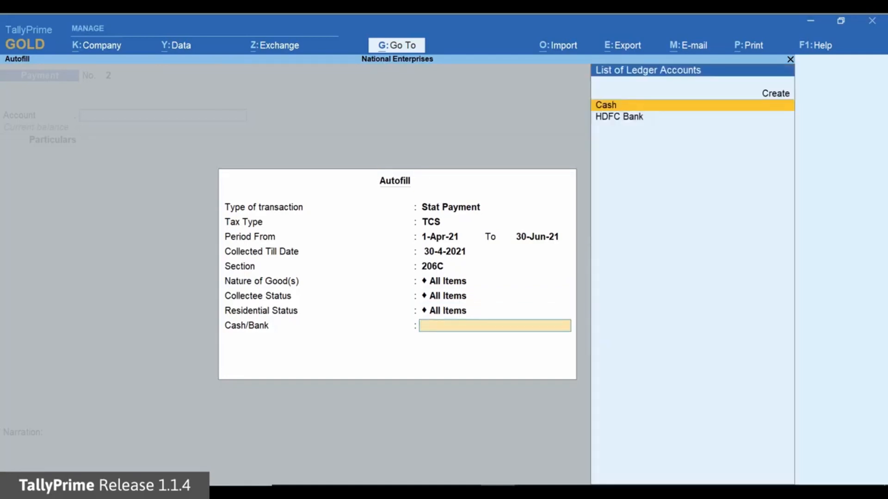
key("Down")
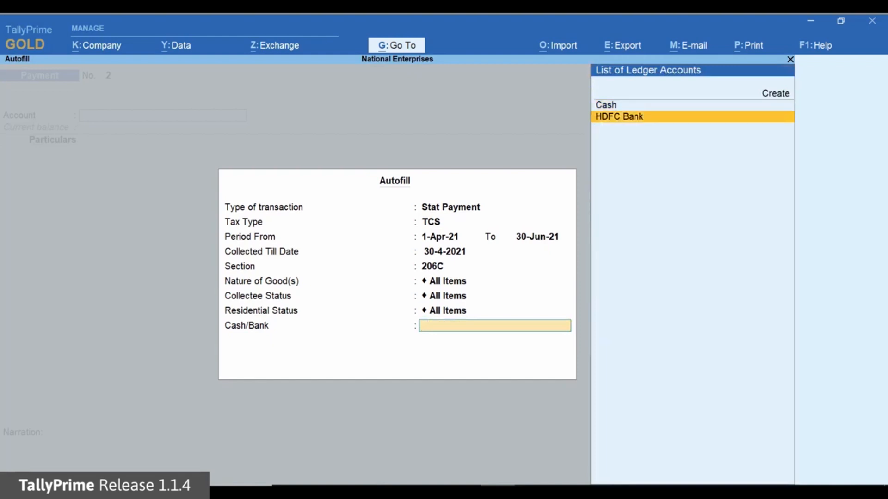
key("Return")
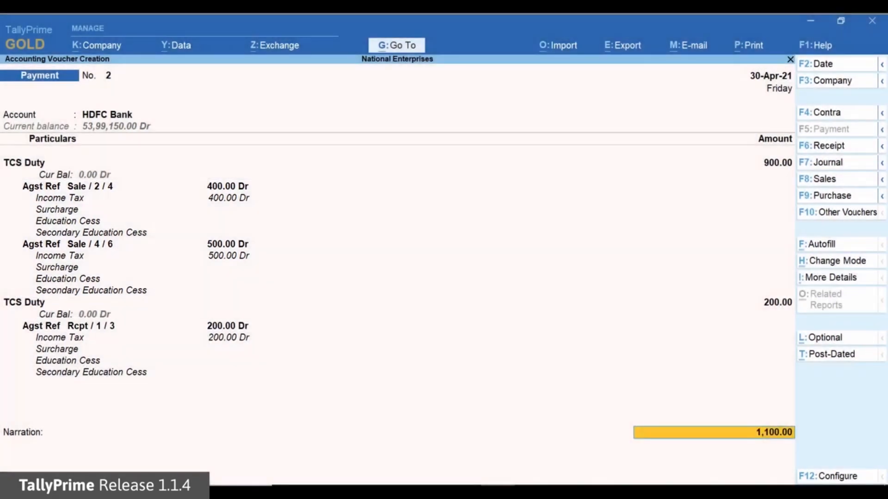
- Accept the autofilled TCS payment and record cheque instrument number 567432 dated 30-Apr-21 in the HDFC Bank allocation
key("Return")
key("Return")
key("Return")
key("BackSpace")
type("567432")
key("Return")
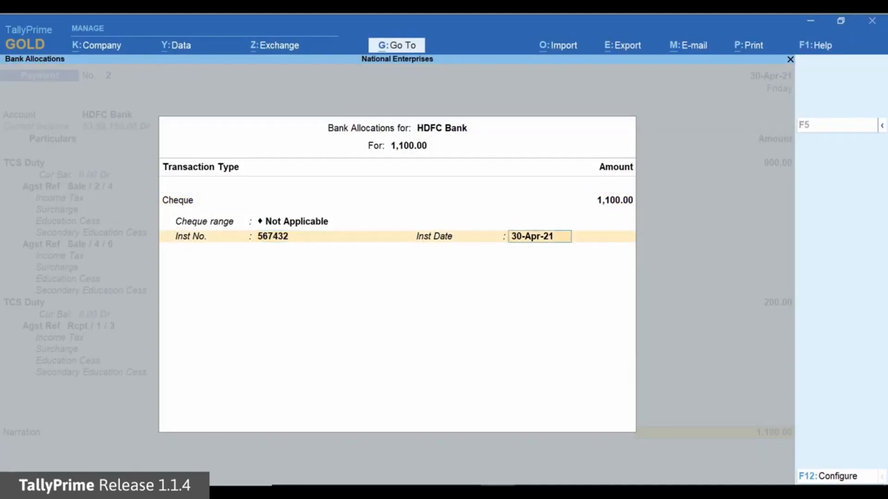
key("Return")
key("Return")
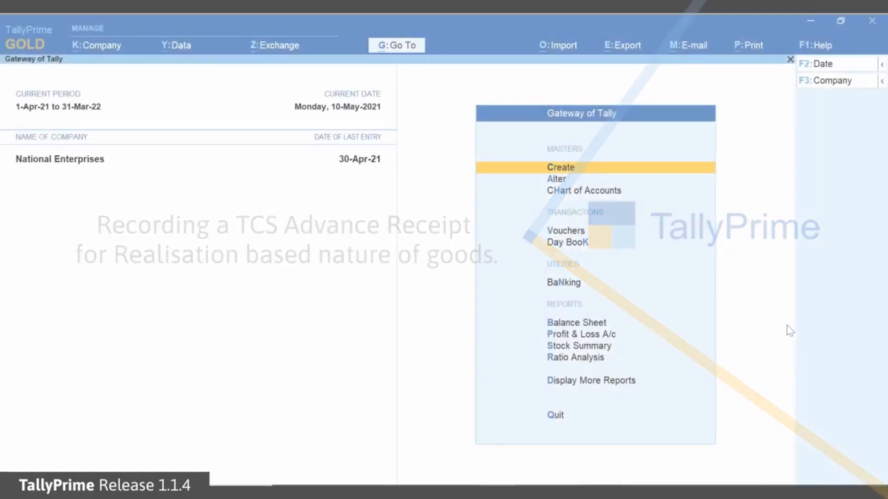
- Start receipt voucher 2 dated 10-May-21 with HDFC Bank as the account
key("Down")
key("Down")
key("Down")
key("Return")
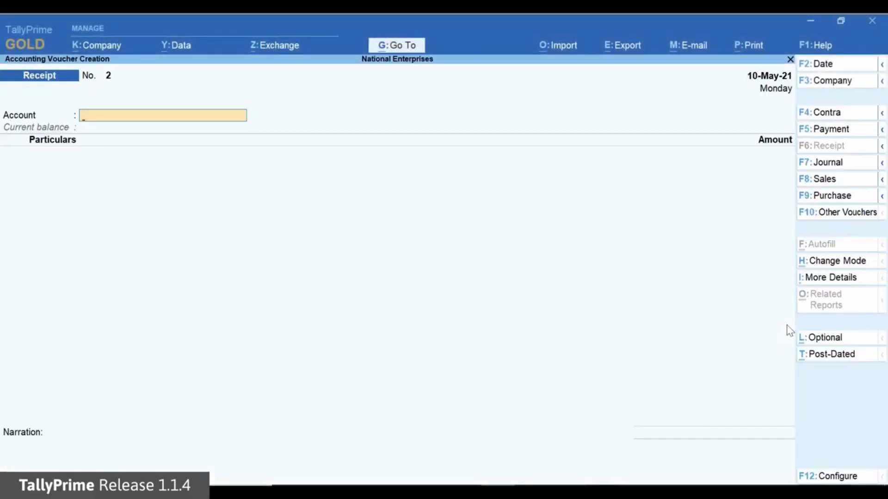
key("Down")
key("Return")
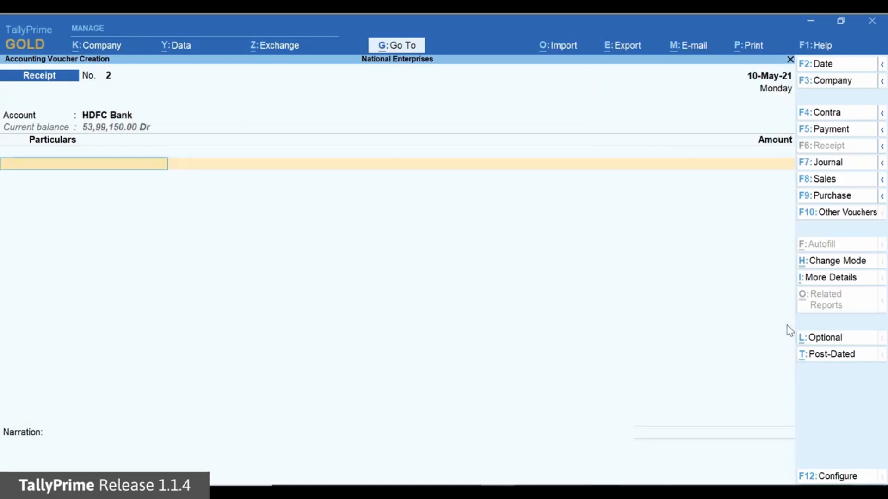
- Credit RV Enterprises with 53,00,000.00 in the receipt
key("Down")
key("Down")
key("Down")
key("Down")
key("Down")
key("Down")
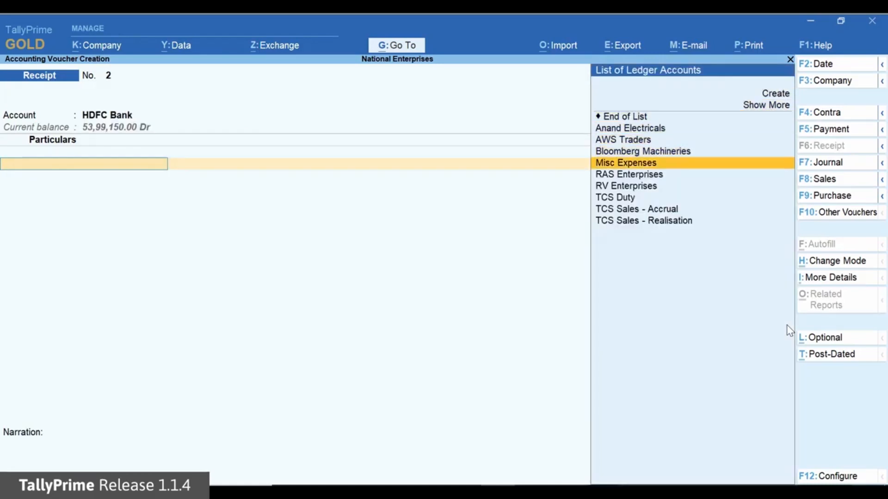
key("Down")
key("Down")
key("Return")
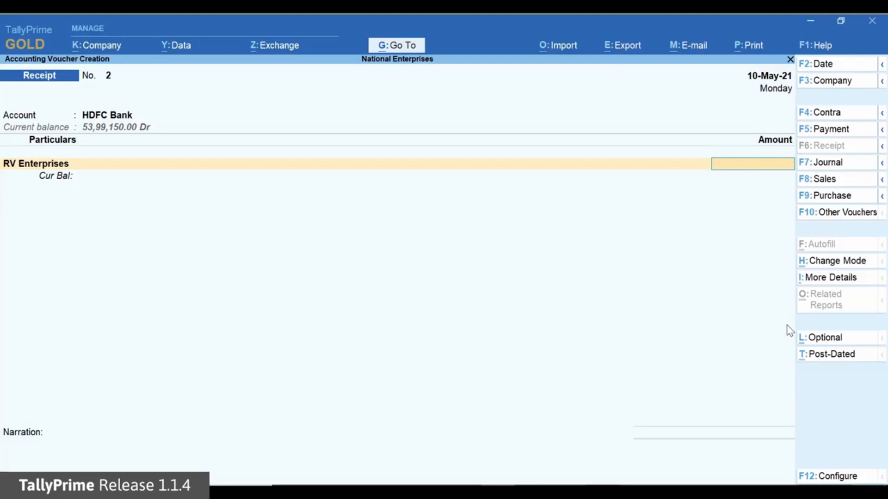
type("5300000")
key("Return")
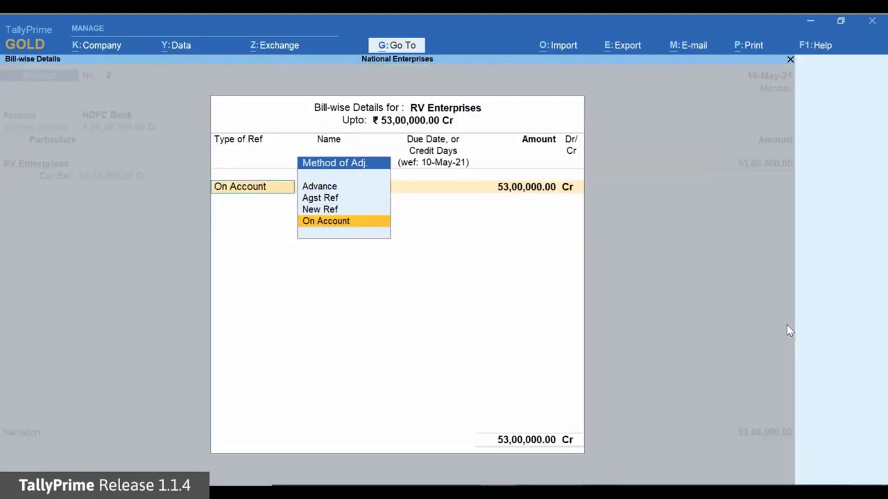
- Allocate the RV Enterprises receipt as Advance reference 2 for 53,00,000.00 Cr
key("Up")
key("Up")
key("Up")
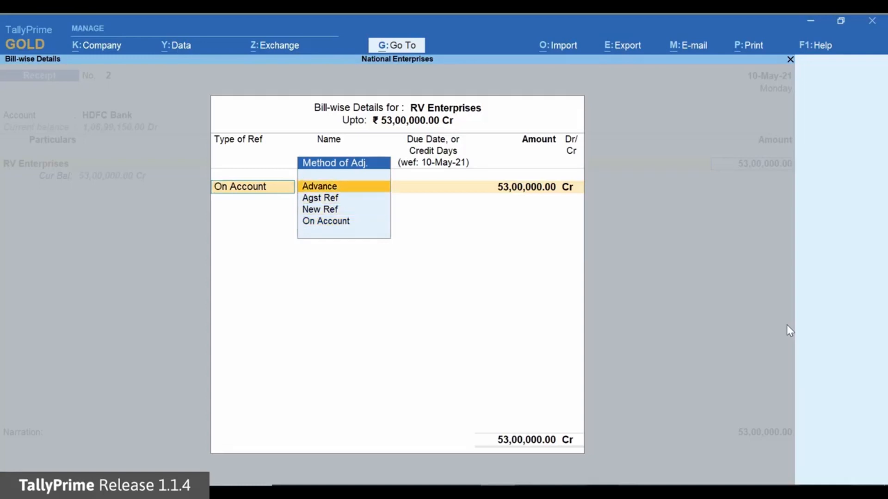
key("Return")
key("Return")
key("Return")
key("Return")
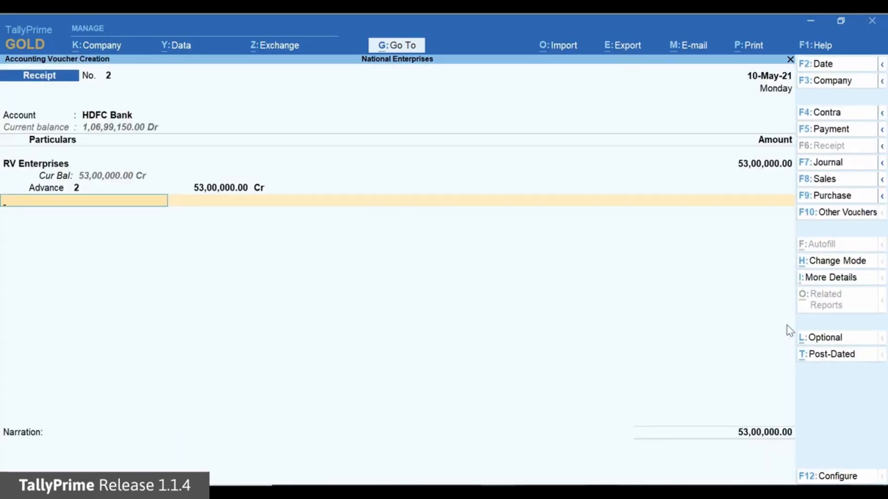
- Add the TCS Duty ledger with nature of goods Sale of Any Goods - Realisation and finish the receipt's ledger entries
type("T")
key("Down")
key("Up")
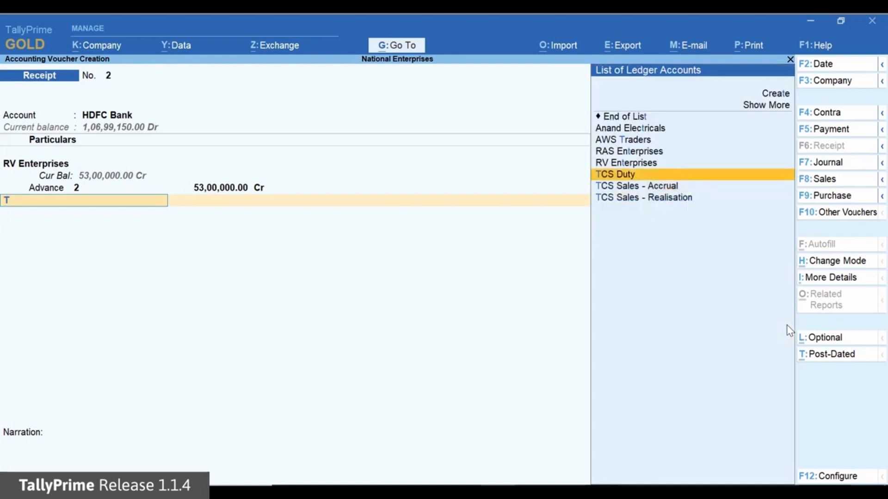
key("Return")
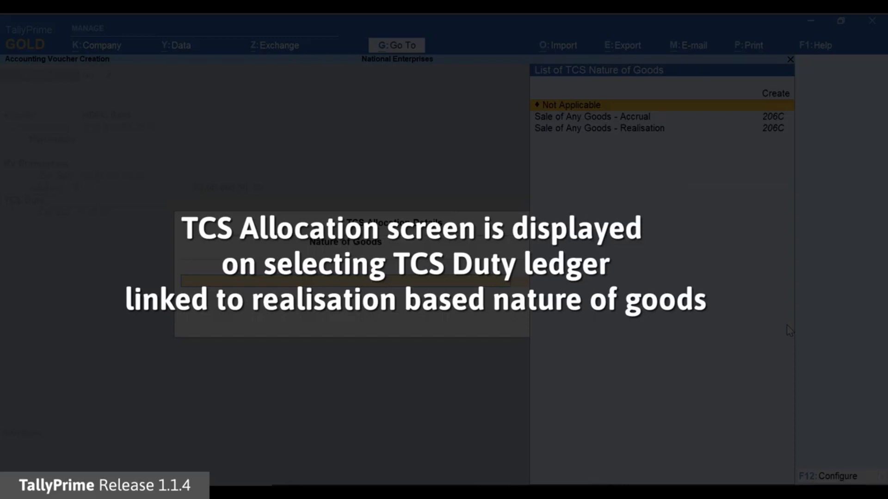
key("Down")
key("Down")
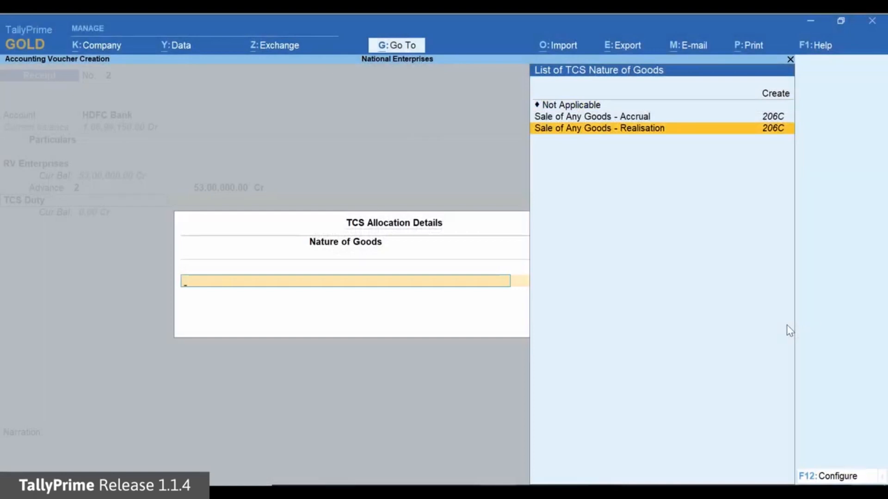
key("Return")
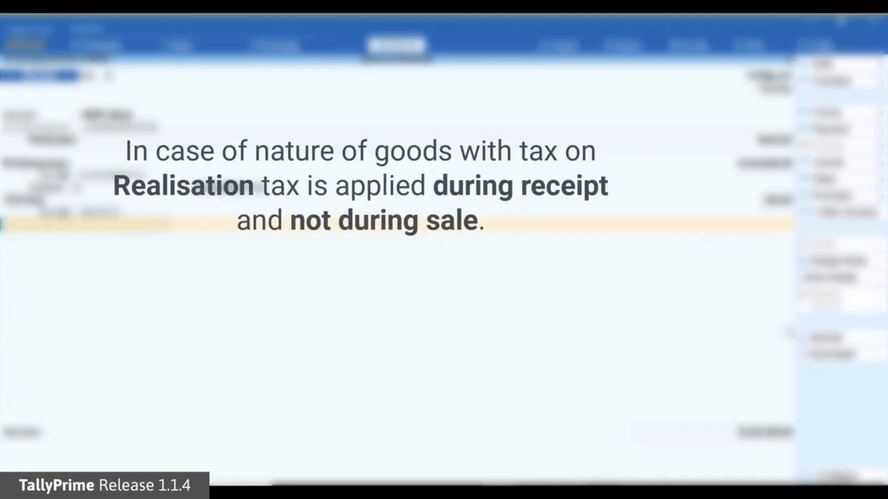
key("Return")
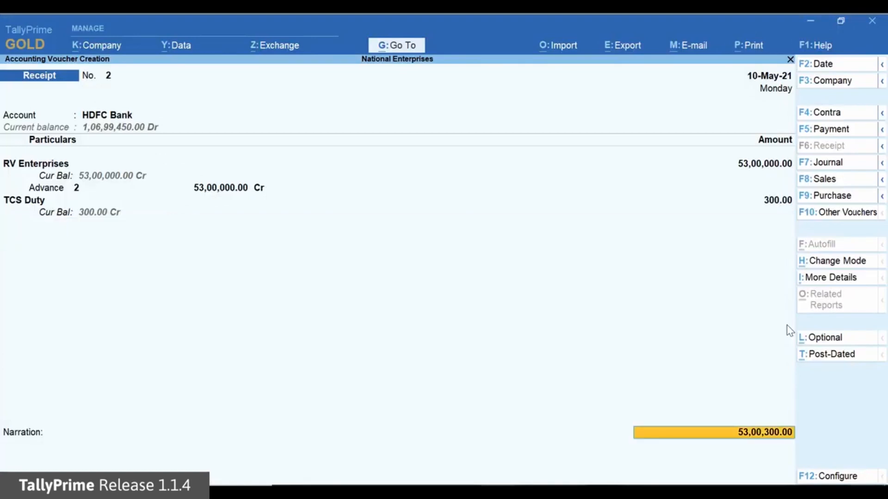
- Accept the remaining receipt details with a blank narration and save the RV Enterprises advance receipt
key("Return")
key("Return")
key("Return")
key("Return")
key("Return")
key("Return")
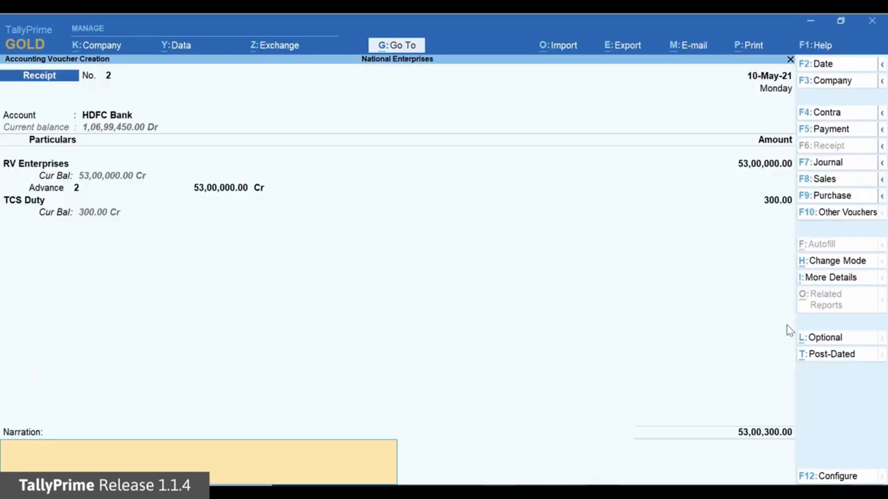
key("Return")
key("Return")
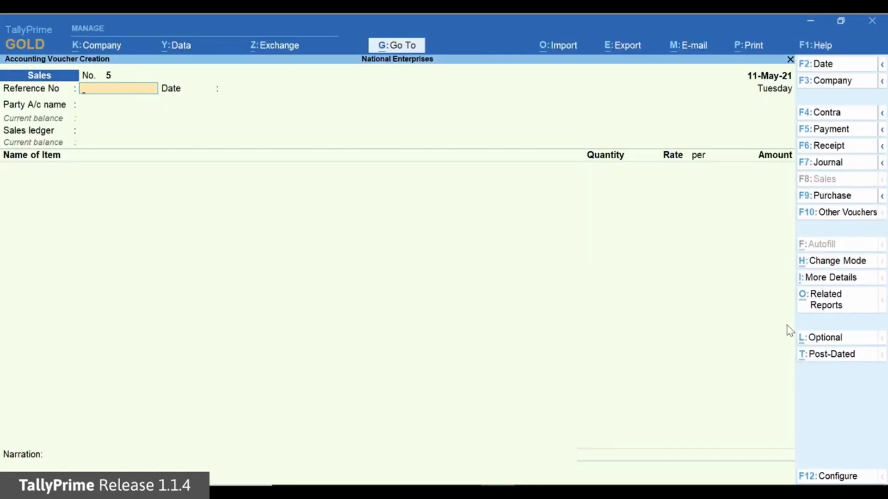
- Fill in the sales voucher header with reference 5-21, party RV Enterprises and sales ledger TCS Sales - Realisation, accepting its nature of goods
type("5-21")
key("Return")
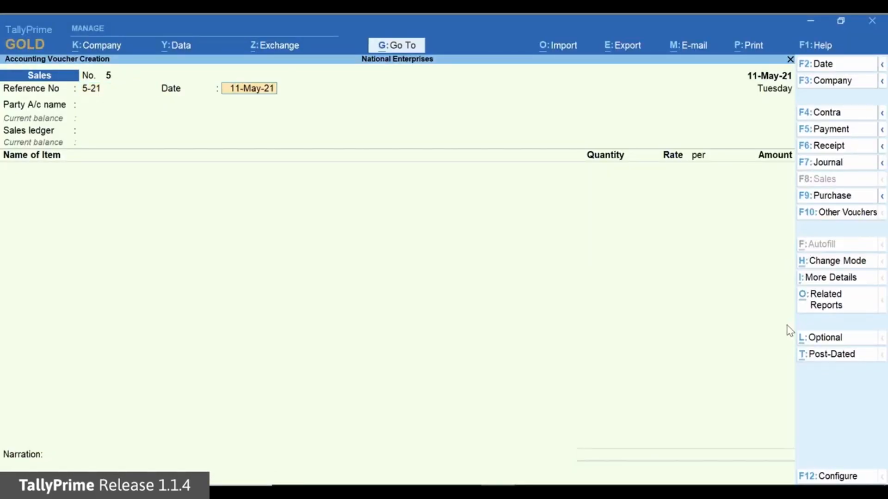
key("Return")
key("End")
key("Return")
key("Down")
key("Return")
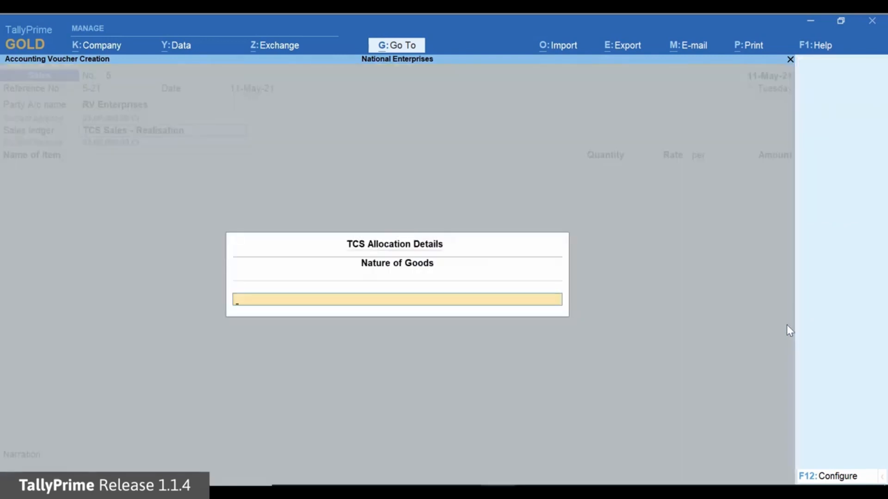
key("Return")
- Add 550 no of Unit 207 at 10,000.00 each to the RV Enterprises sale and finish the item list
type("U")
key("Return")
type("55")
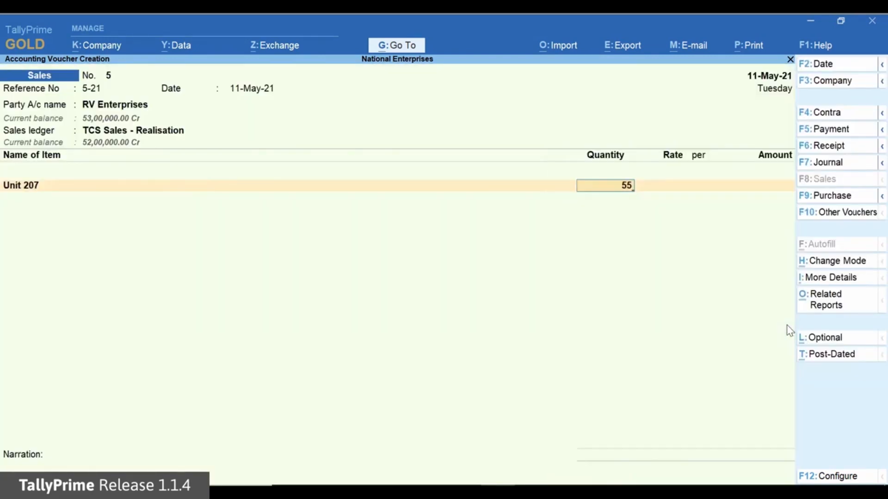
type("0")
key("Return")
key("Return")
key("Return")
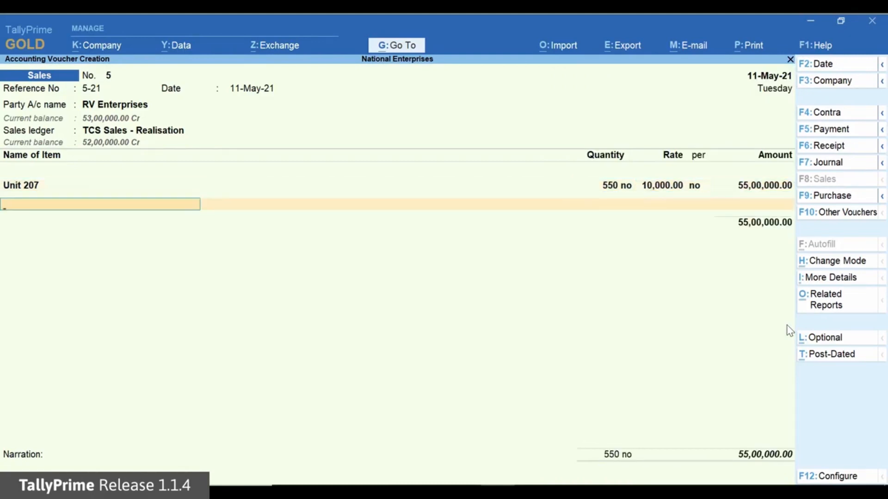
- Try the TCS Duty ledger in the RV Enterprises sale and check the TCS - Tax Analysis report
key("Return")
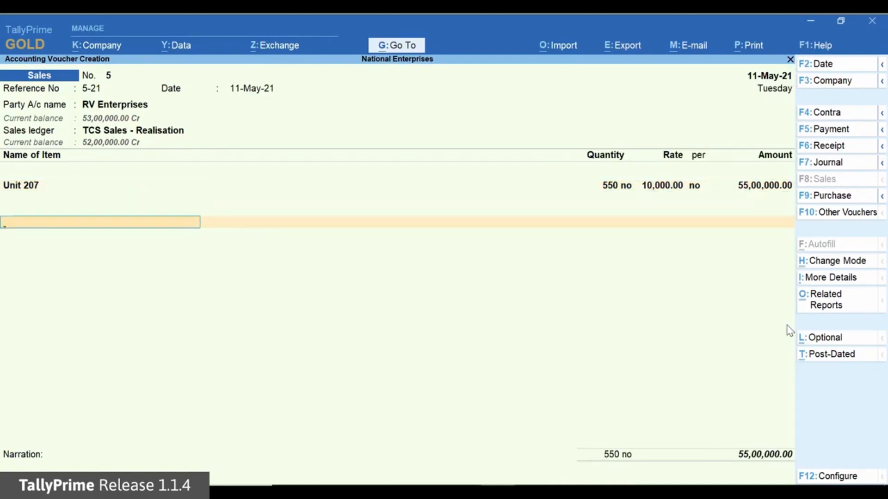
type("TC")
key("Return")
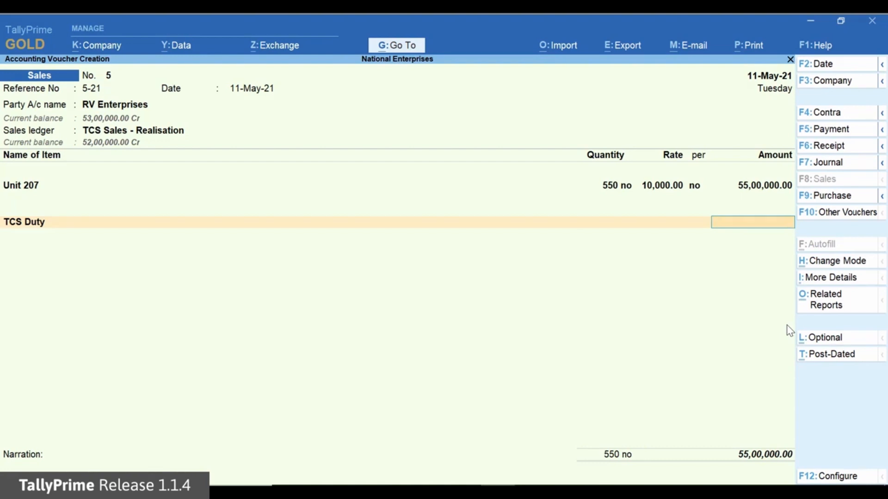
key("ctrl+o")
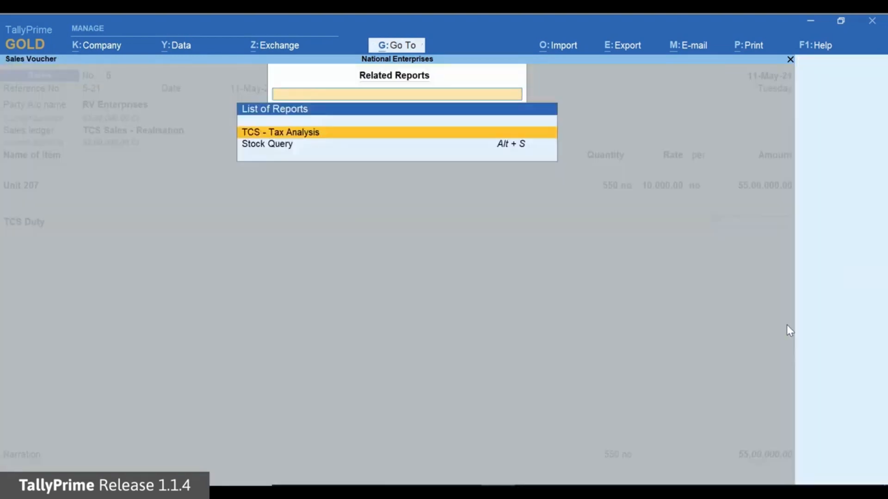
key("Return")
key("Escape")
- Remove TCS Duty from the RV Enterprises sale by replacing it with End of List
key("BackSpace")
key("Up")
key("Up")
key("Return")
- Allocate 53,00,000.00 Dr of the RV Enterprises sale against the pending advance reference 2
key("Return")
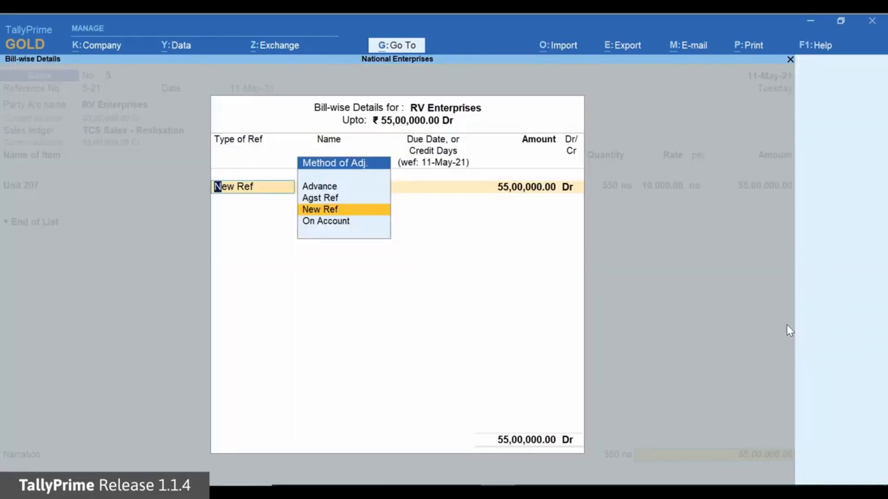
key("Up")
key("Return")
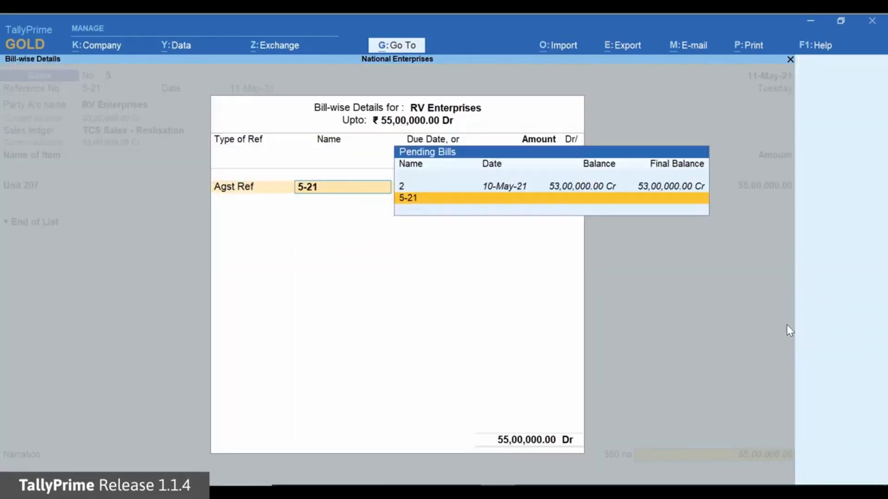
key("Up")
key("Return")
type("53,00,000")
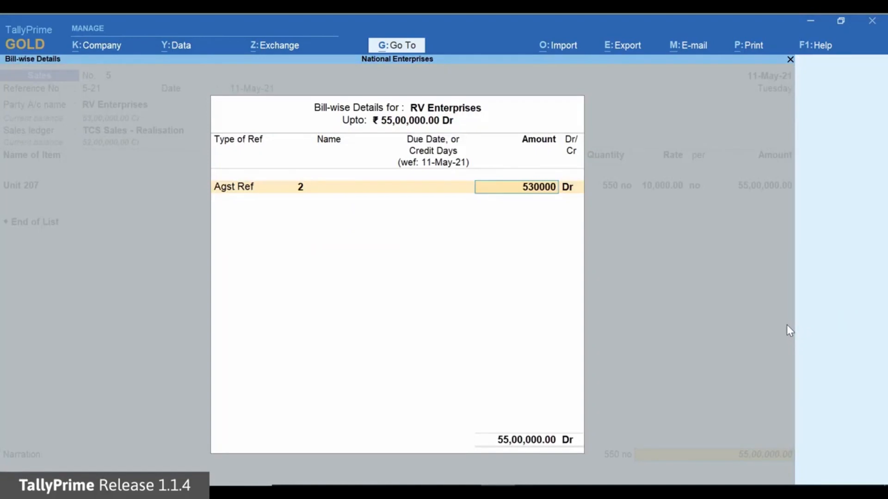
key("Return")
key("Return")
- Allocate the remaining 2,00,000.00 Dr as New Ref 5-21 and save the sale, accepting the modified tax details
key("Return")
key("Return")
key("Return")
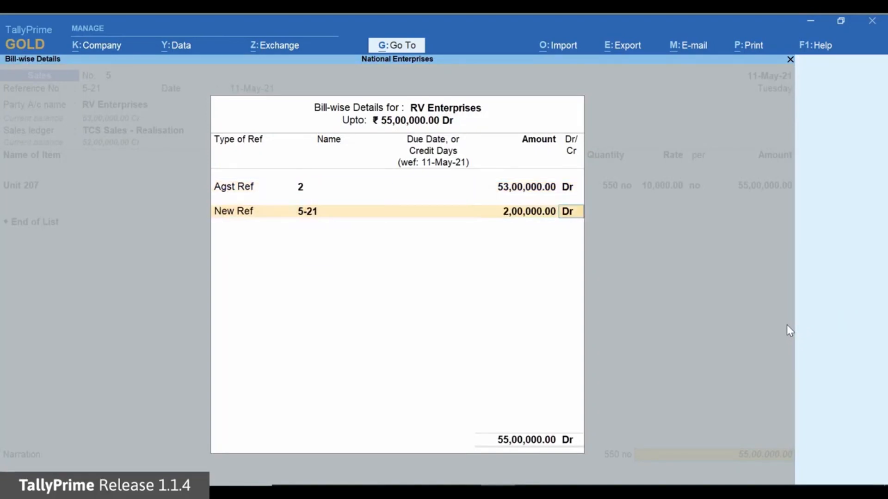
- Start a receipt voucher with HDFC Bank as the account and RV Enterprises as the credited party
key("Return")
key("Return")
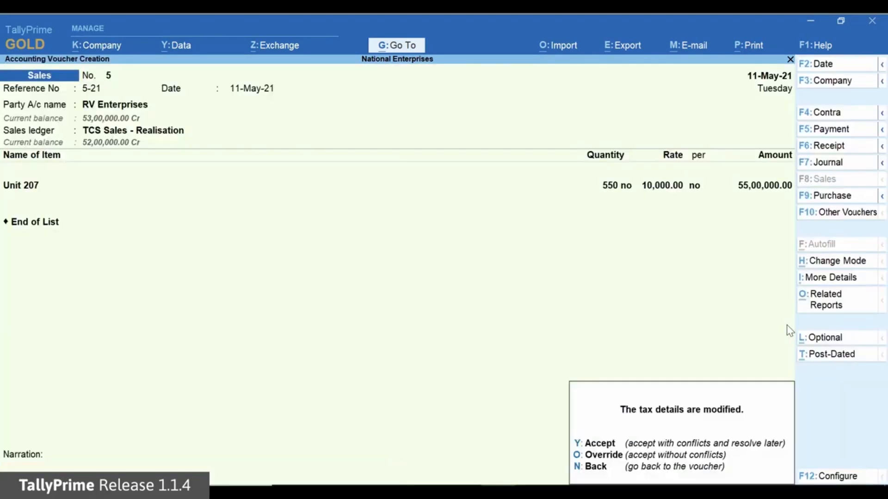
key("y")
key("F6")
key("Return")
key("Down")
key("Down")
key("Down")
key("Down")
key("Down")
key("Down")
- Credit RV Enterprises with 2,00,000.00 and allocate it against reference 5-21
key("Return")
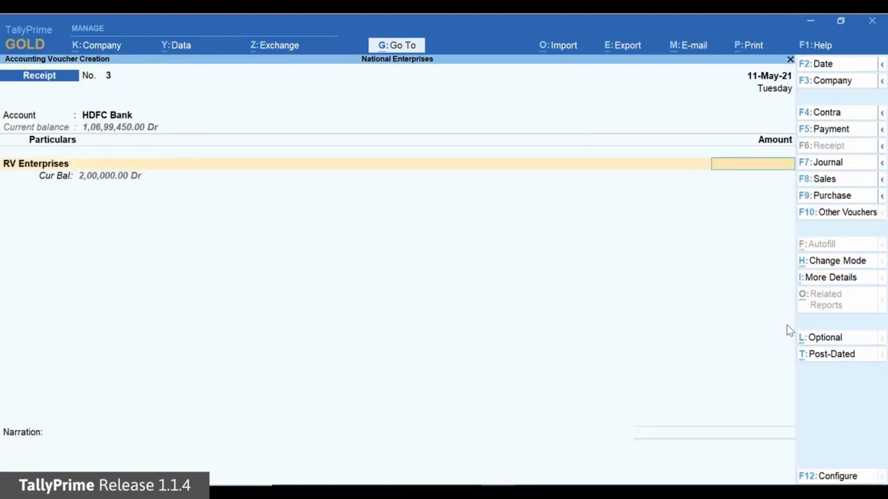
type("200000")
- Add the TCS Duty ledger to the RV Enterprises receipt and complete the voucher
key("Return")
key("Return")
key("Return")
key("Return")
type("T")
key("Return")
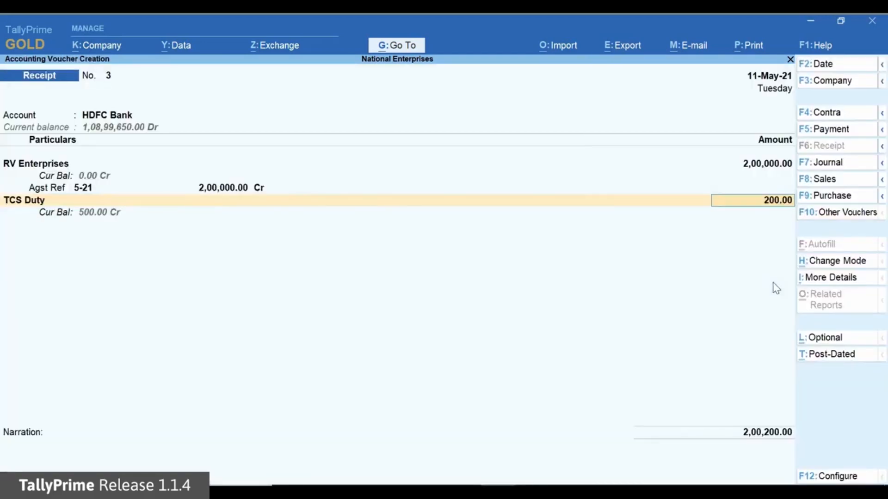
key("Return")
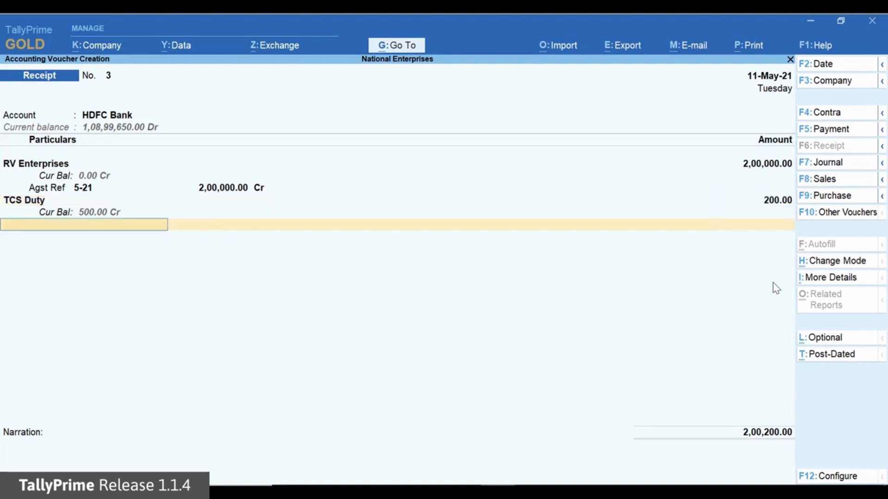
key("Return")
key("Return")
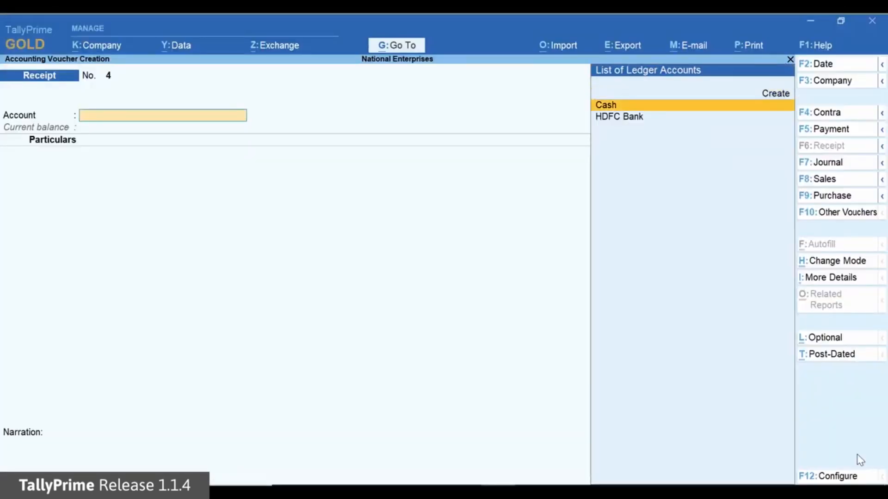
- Enter a new receipt into HDFC Bank crediting AWS Traders with 54,00,000
key("Down")
key("Return")
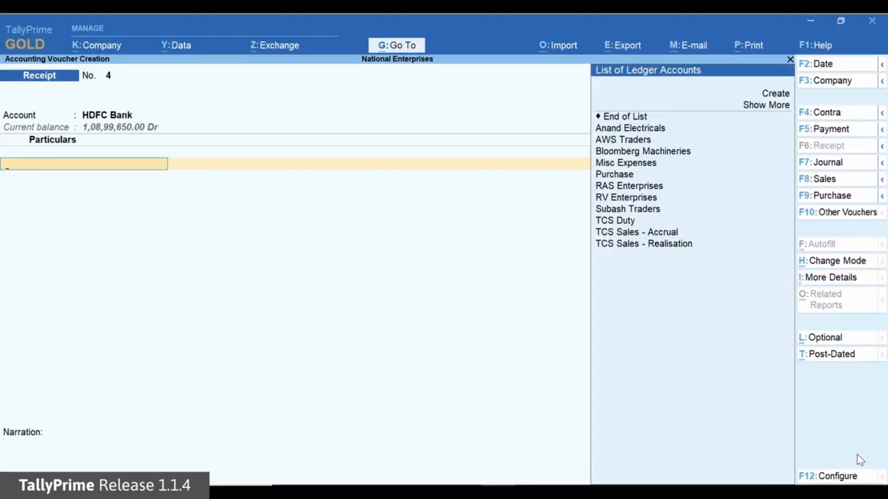
key("Down")
key("Down")
key("Down")
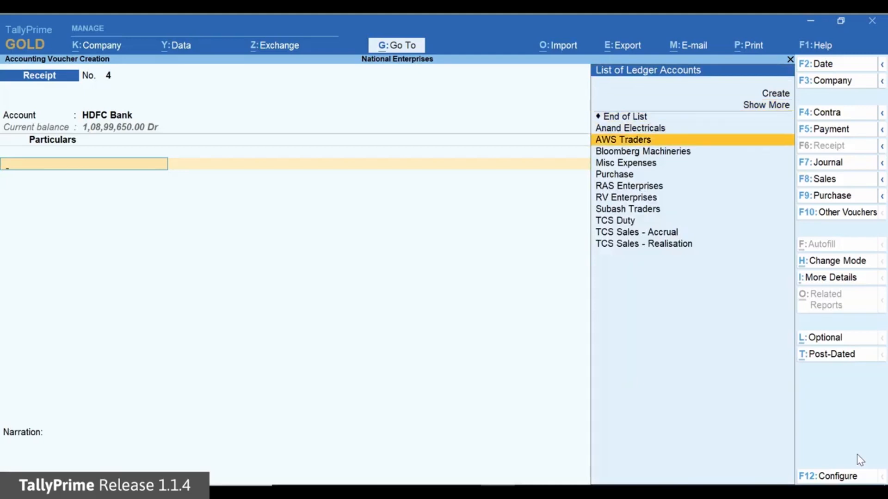
key("Return")
type("5400000")
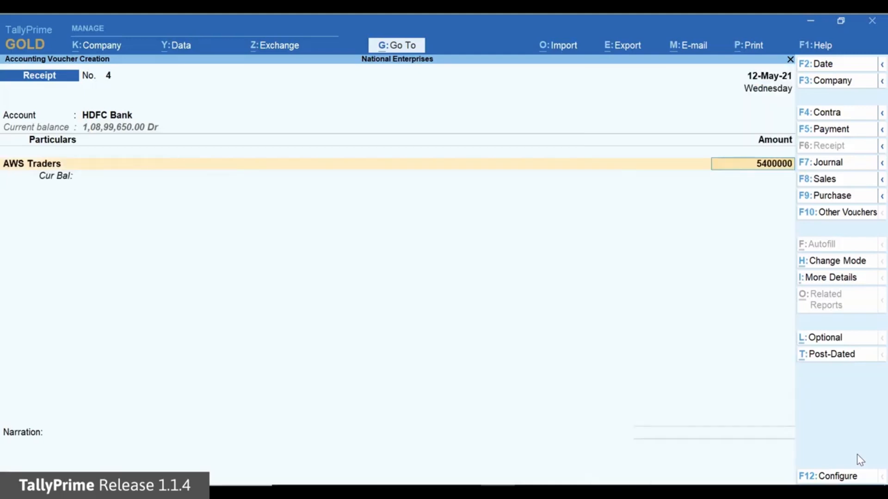
- Allocate the AWS Traders receipt as Advance reference 4 for 54,00,000.00 Cr
key("Return")
key("Up")
key("Up")
key("Up")
key("Return")
key("Return")
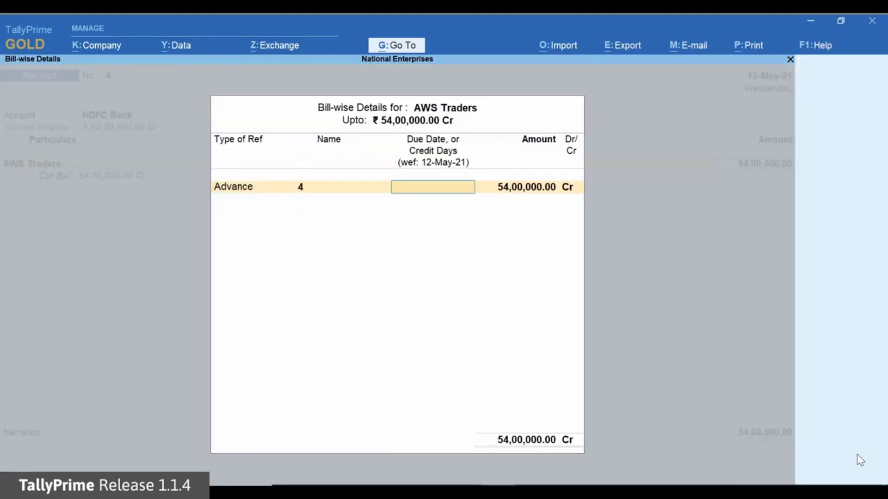
key("Return")
key("Return")
key("Return")
- Add the TCS Duty ledger with nature of goods Sale of Any Goods - Accrual and assessable value 54,00,000.00
type("T")
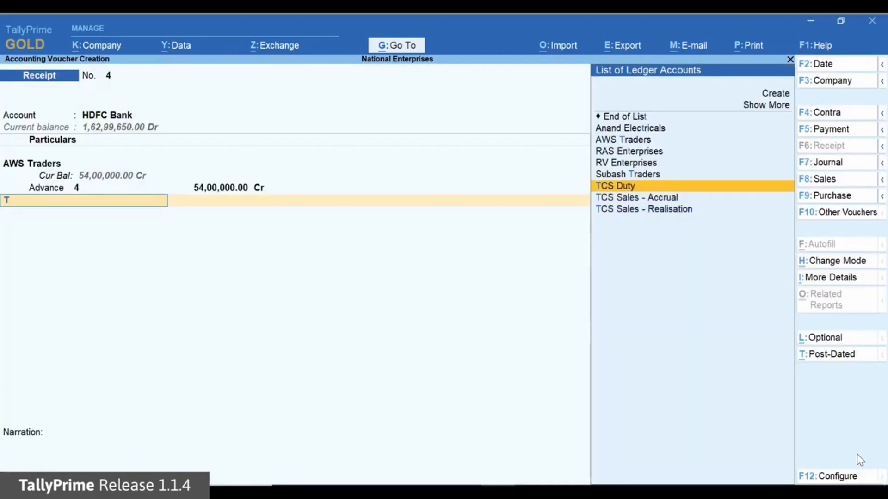
key("Return")
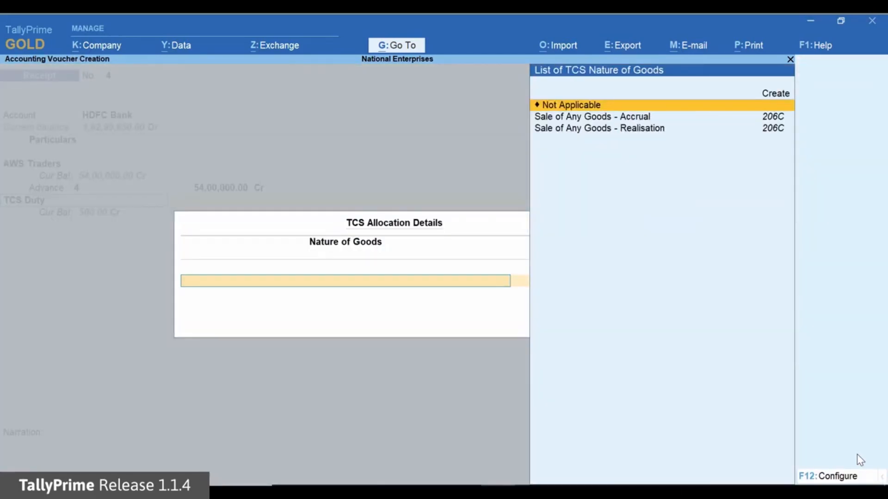
key("Down")
key("Return")
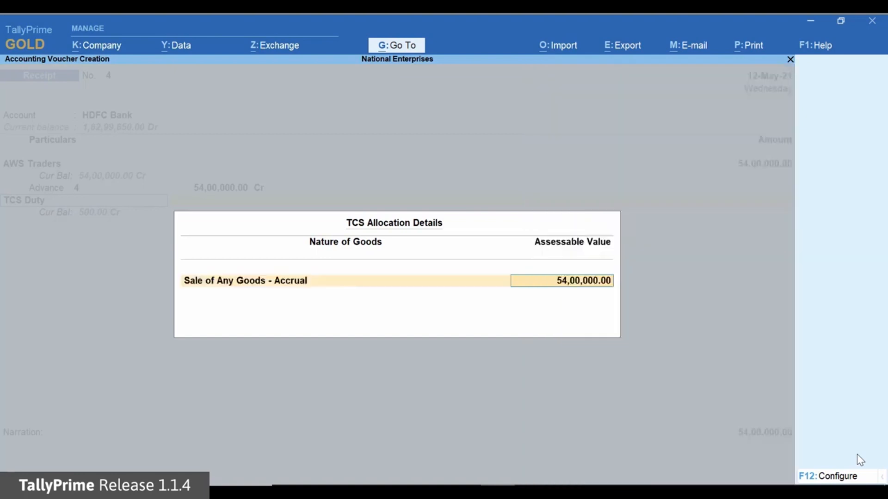
key("Return")
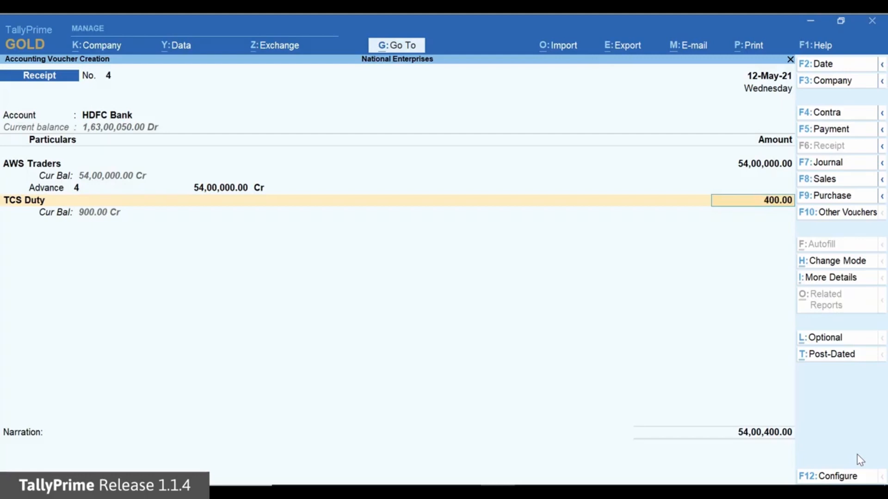
- Finish the AWS Traders receipt's ledger entries and accept its HDFC Bank allocation as Cheque/DD
key("Return")
key("Return")
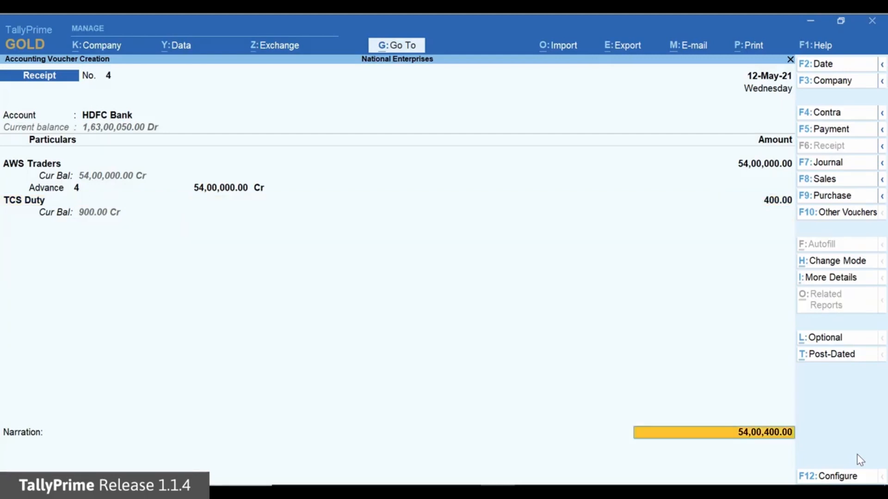
key("Return")
key("Return")
key("Return")
key("Return")
key("Return")
key("Return")
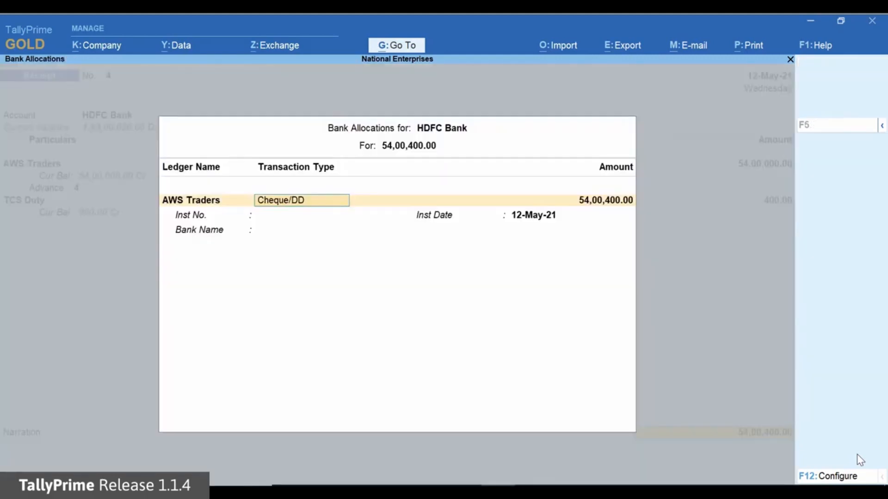
key("Return")
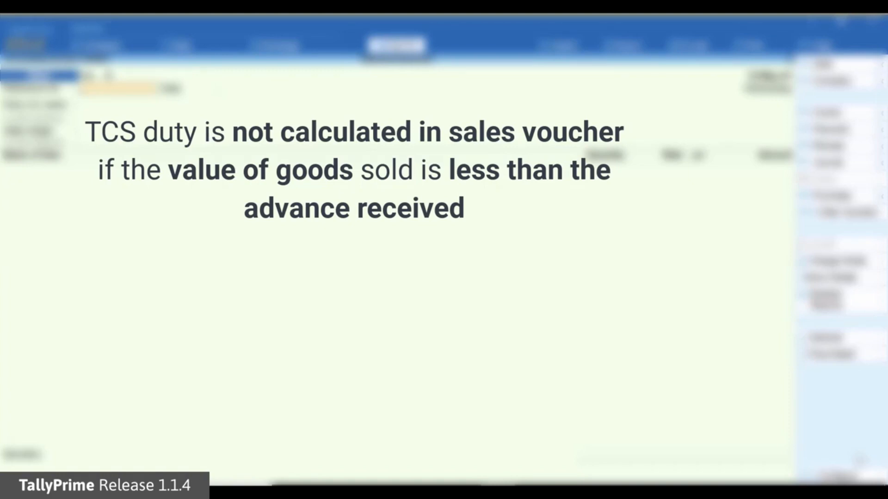
- Fill in the sales voucher header with reference 6-21, party AWS Traders and sales ledger TCS Sales - Accrual
type("6-21")
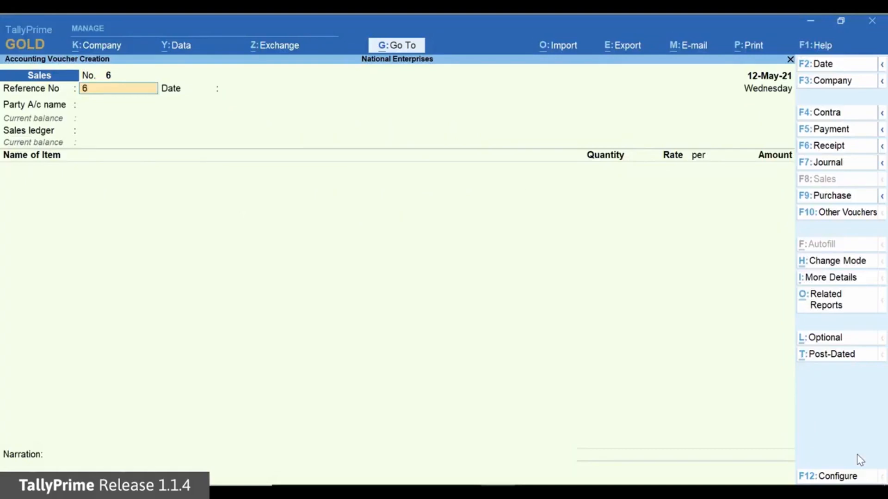
key("Return")
key("Return")
key("Down")
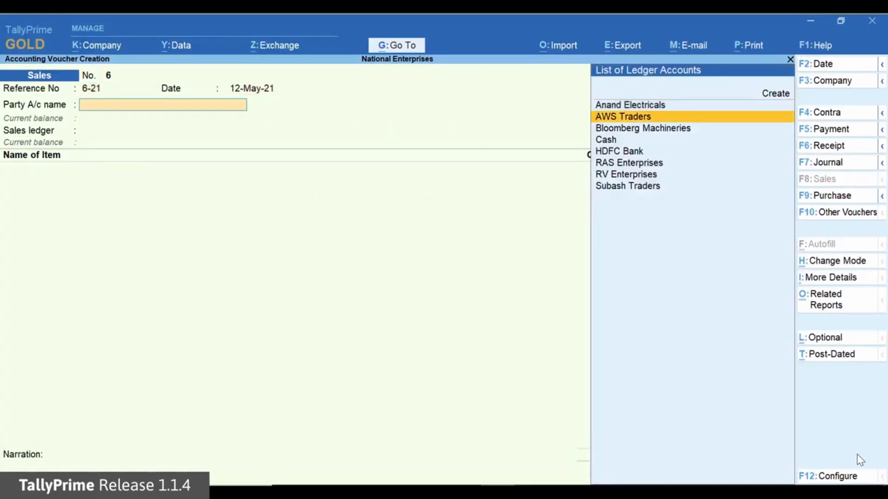
key("Return")
- Add 550 no of Unit 207 at 10,000.00 each to the AWS Traders sale and finish the item list
key("Return")
type("U")
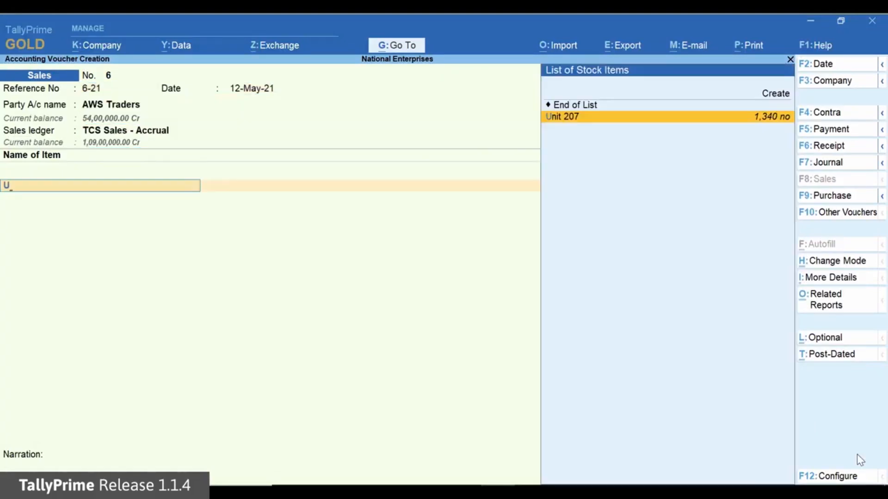
key("Return")
type("550")
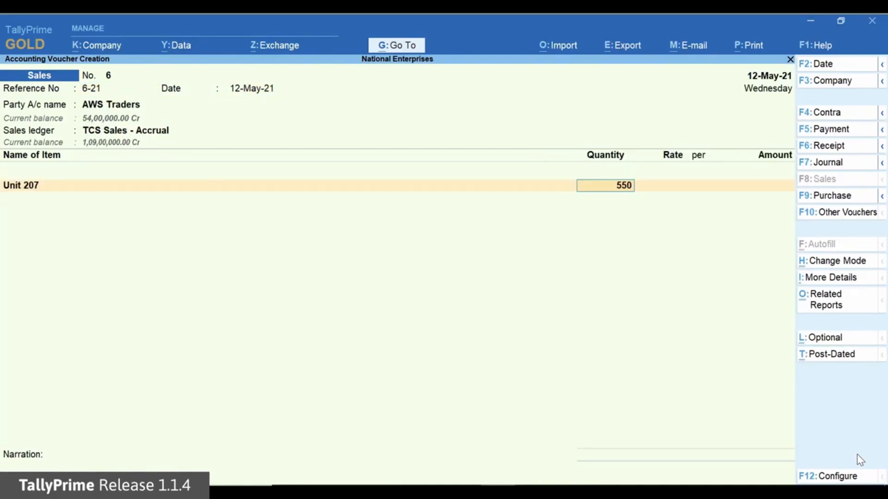
key("Return")
key("Return")
key("Return")
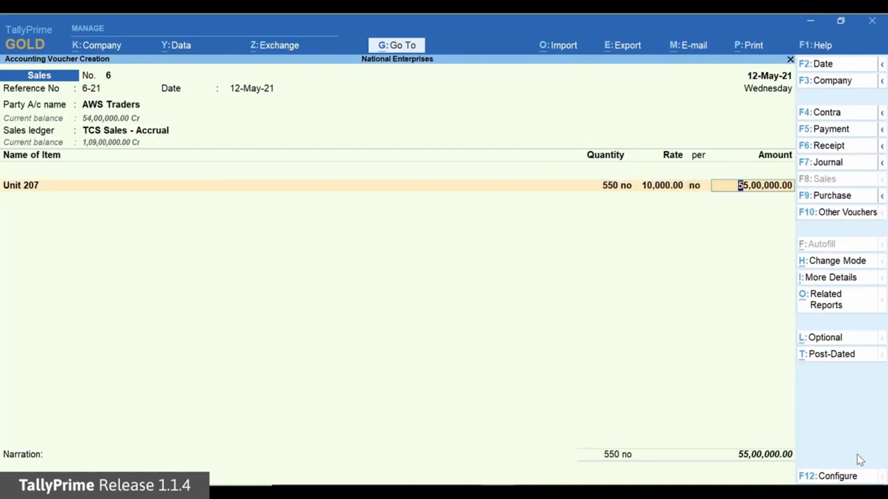
key("Return")
- Add the TCS Duty ledger to the AWS Traders sale and check the detailed TCS - Tax Analysis
key("Return")
type("T")
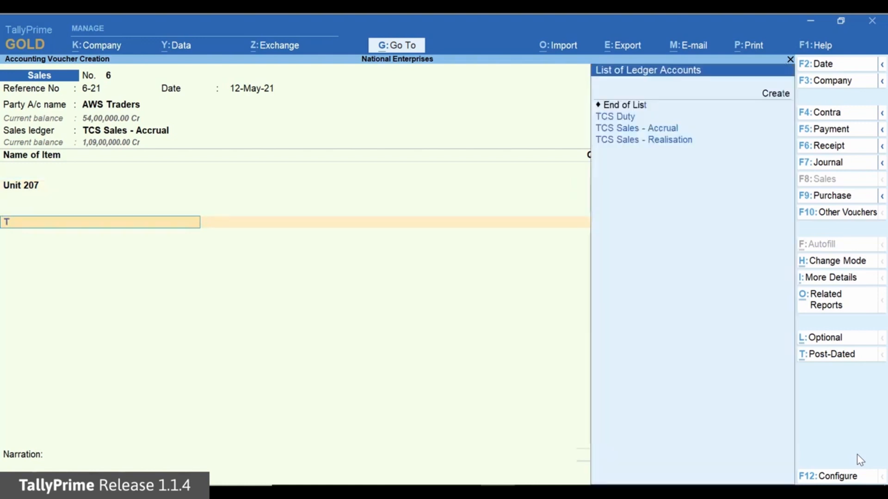
key("Return")
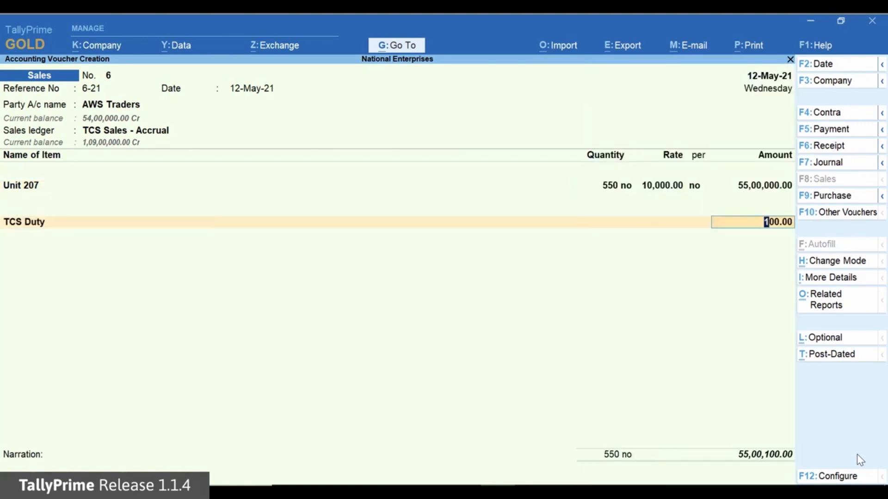
key("Return")
key("alt+o")
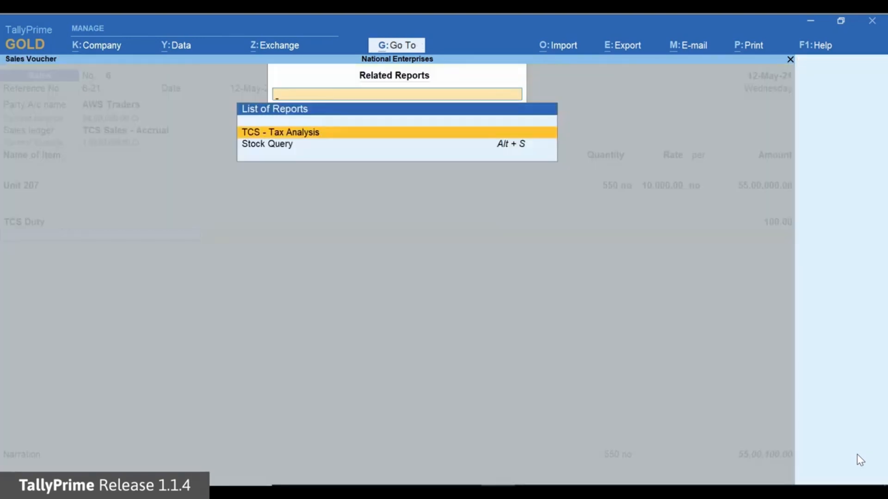
key("Return")
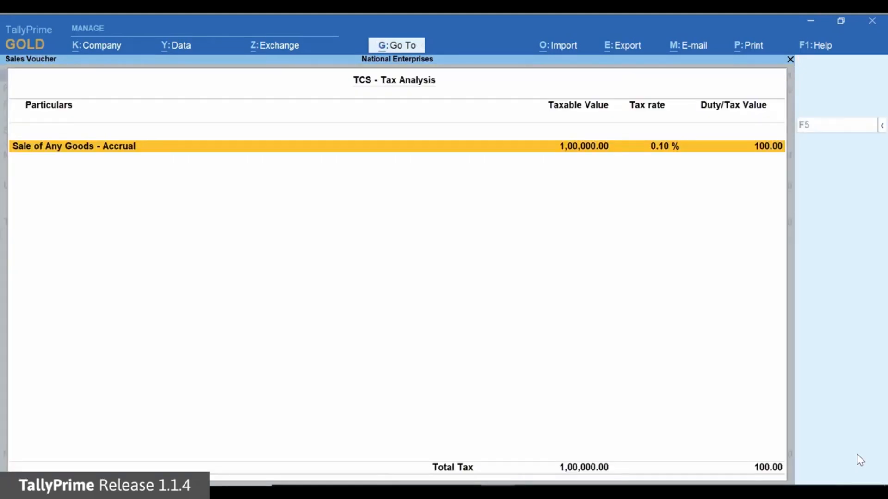
key("alt+F5")
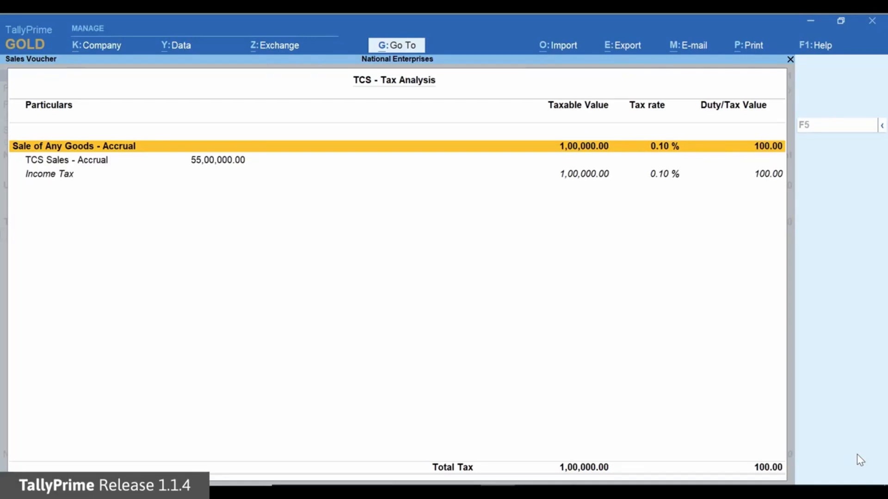
key("Escape")
- Allocate 54,00,000 of the AWS Traders bill as Agst Ref against reference 4
key("Return")
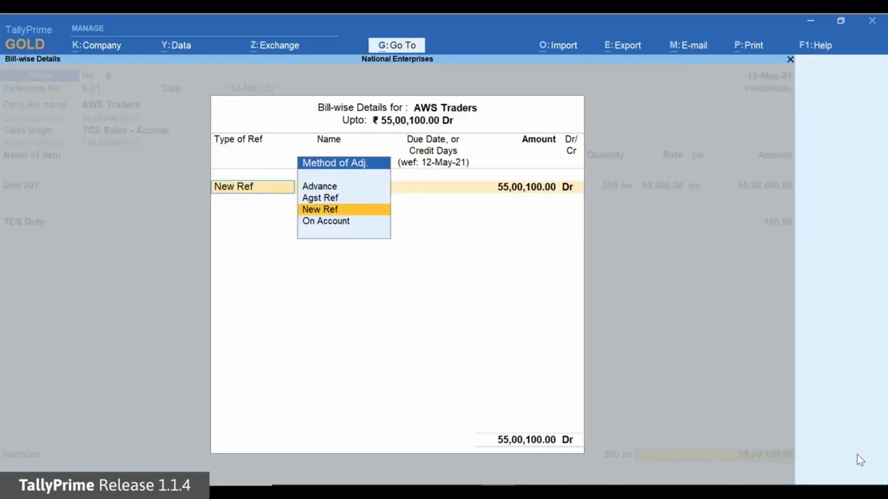
key("Up")
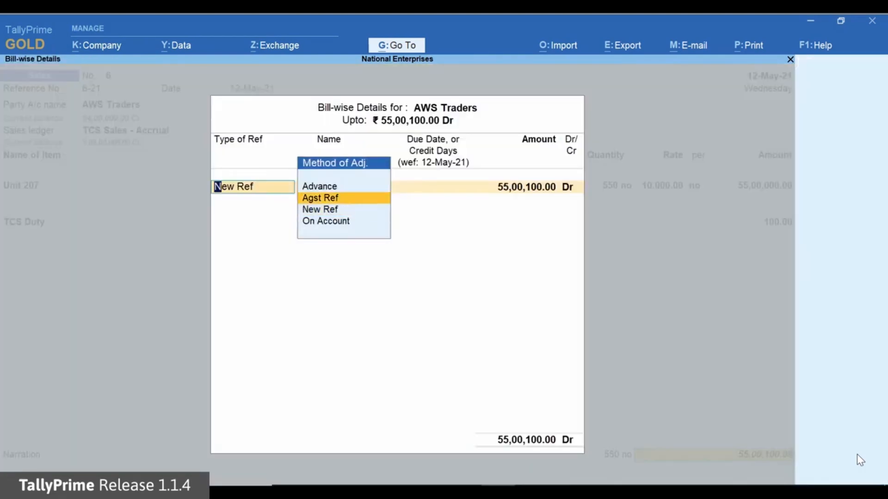
key("Return")
key("Up")
key("Return")
type("5400000")
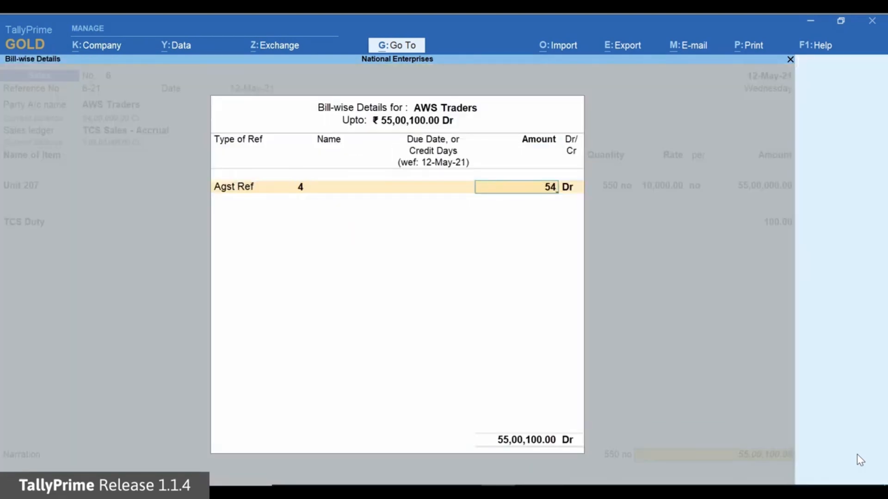
key("Return")
key("Return")
key("Return")
key("Return")
key("Return")
key("Return")
key("Return")
- Accept the remaining bill-wise amount for AWS Traders and save the sales voucher
key("Return")
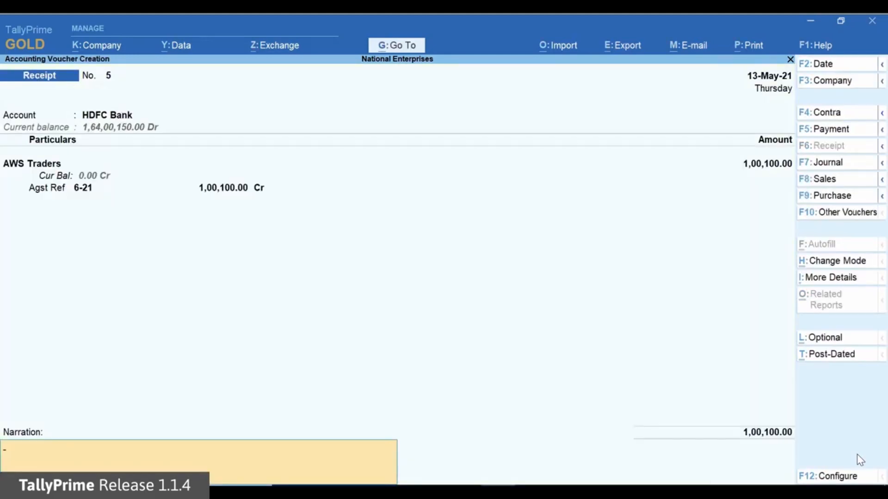
key("Return")
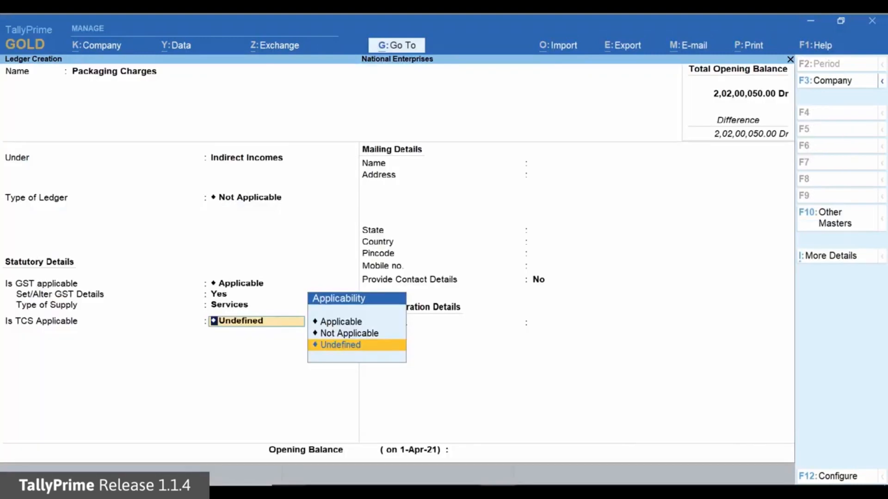
- Set TCS as Applicable for the Packaging Charges ledger, with Any as the nature of goods
left_click(341, 321)
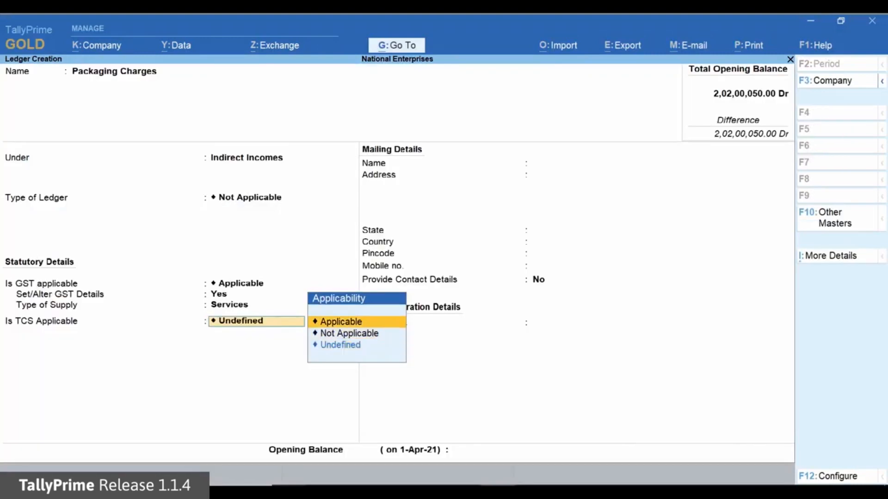
key("Return")
key("Up")
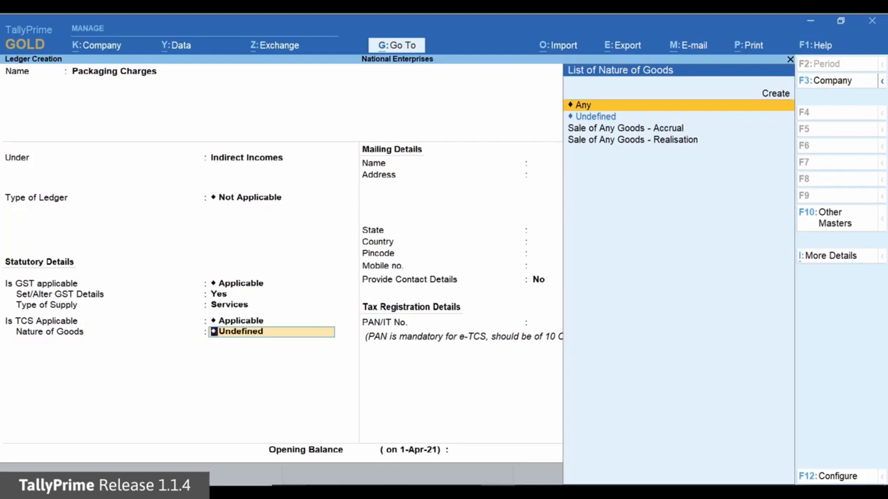
key("Return")
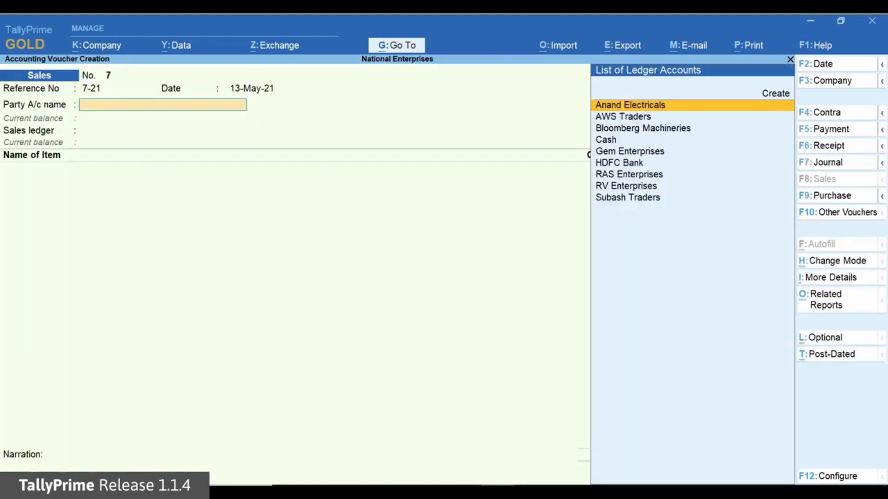
- Choose Gem Enterprises as the party and TCS Sales - Accrual as the sales ledger for sales voucher 7-21
key("Down")
key("Down")
key("Down")
key("Down")
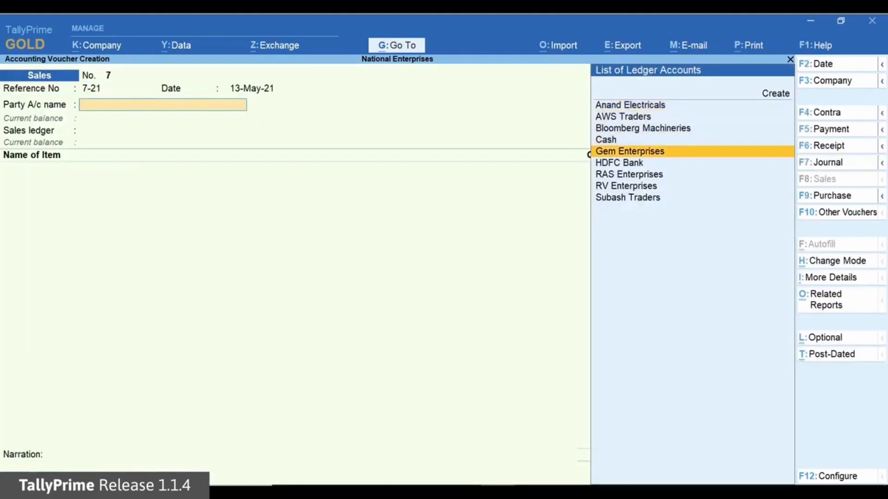
key("Return")
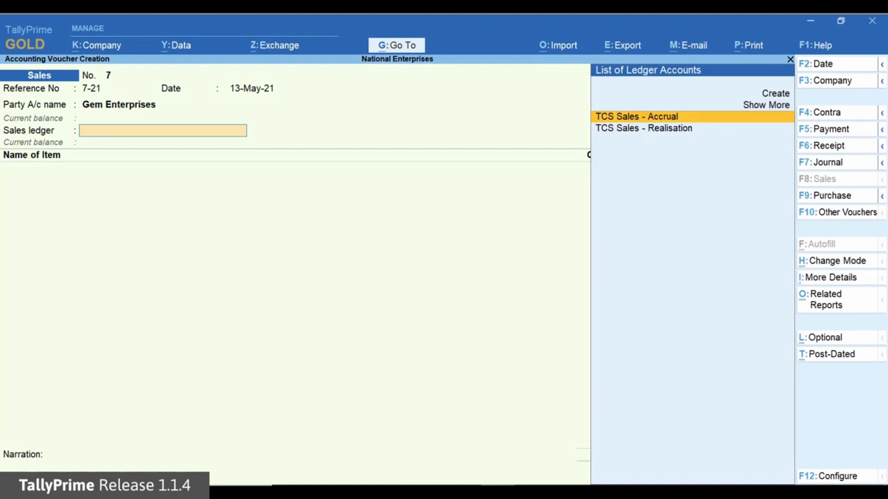
key("Return")
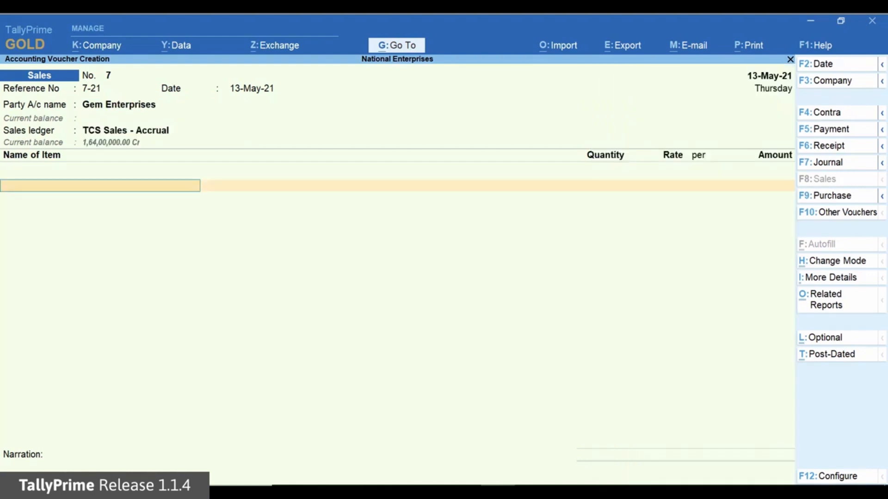
- Add 520 no of Unit 207 at 10,000.00 each to the Gem Enterprises sale and finish the item list
key("Return")
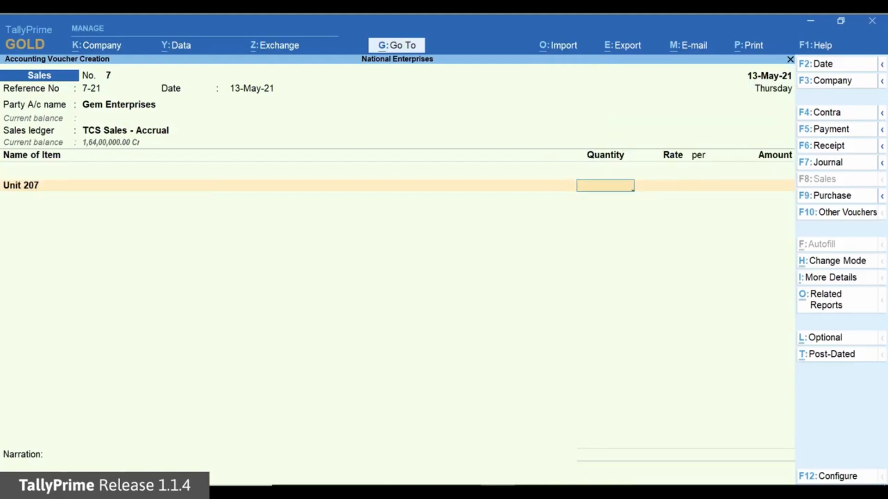
type("520")
key("Return")
- Add Packaging Charges of 25,000 to the Gem Enterprises sale
key("Return")
key("Return")
key("Return")
type("P")
key("Return")
key("Return")
type("25000")
- Add the CGST and SGST ledgers to the sale with their calculated amounts
key("Return")
type("C")
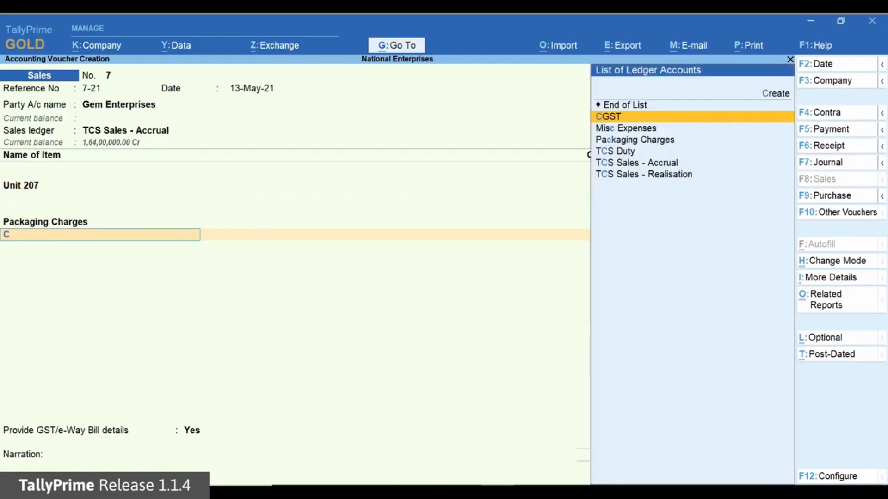
key("Return")
key("Return")
type("S")
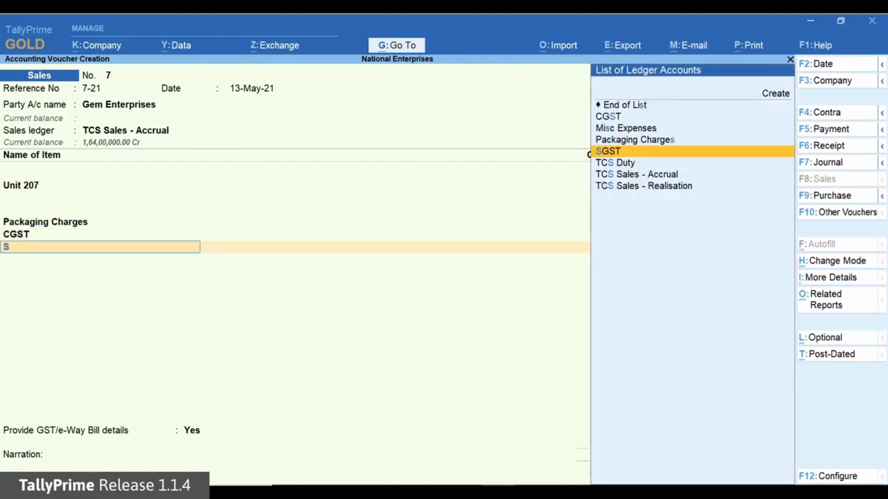
key("Return")
- Add the TCS Duty ledger to the Gem Enterprises sale and examine the detailed TCS - Tax Analysis
key("Return")
type("T")
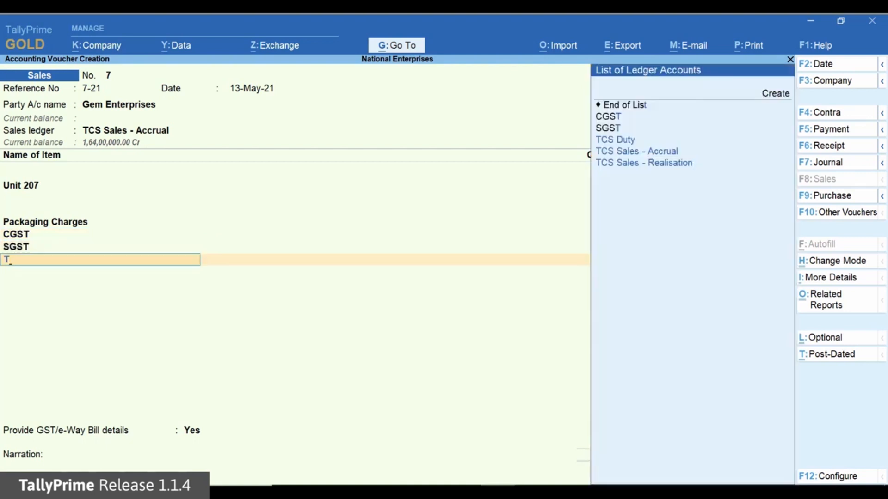
key("Return")
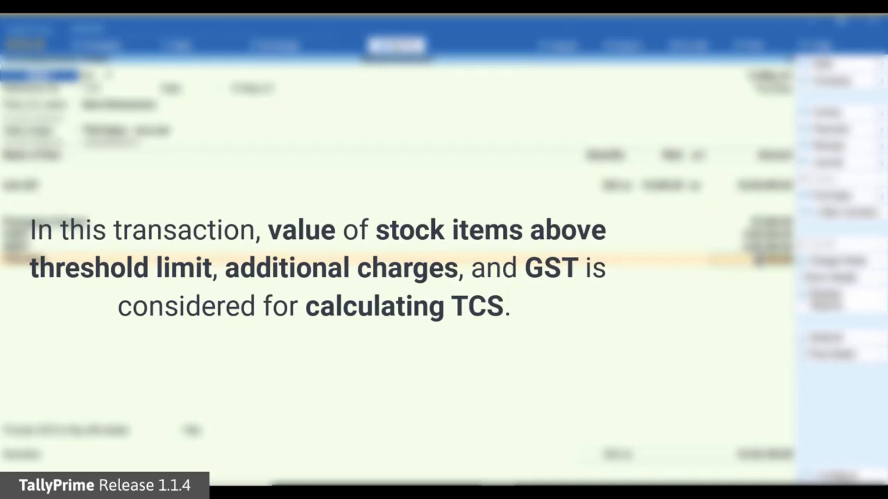
key("Return")
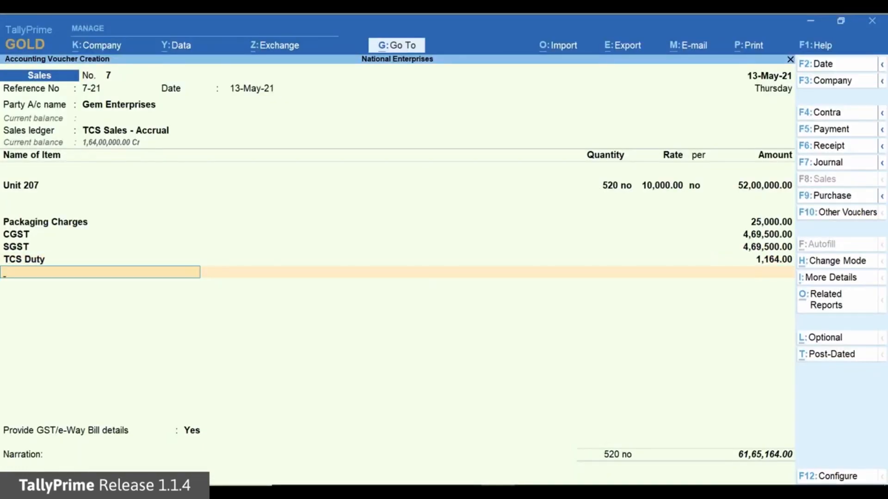
key("ctrl+o")
key("Down")
key("Return")
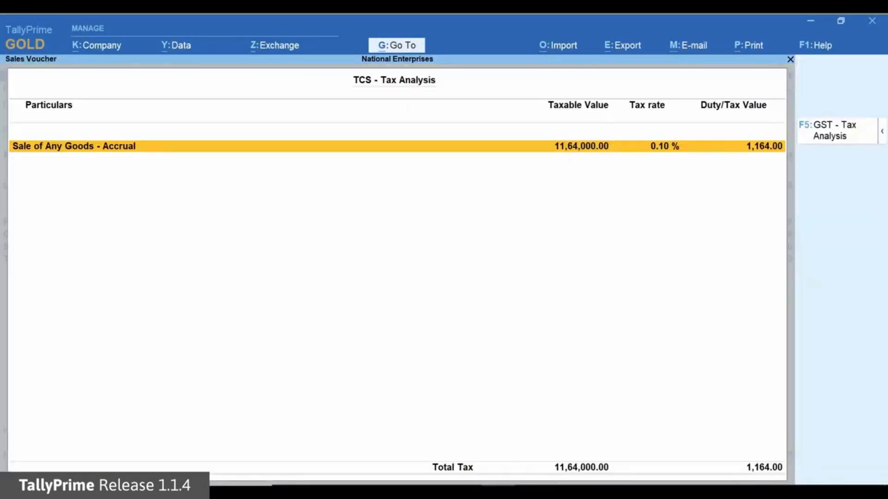
key("alt+f5")
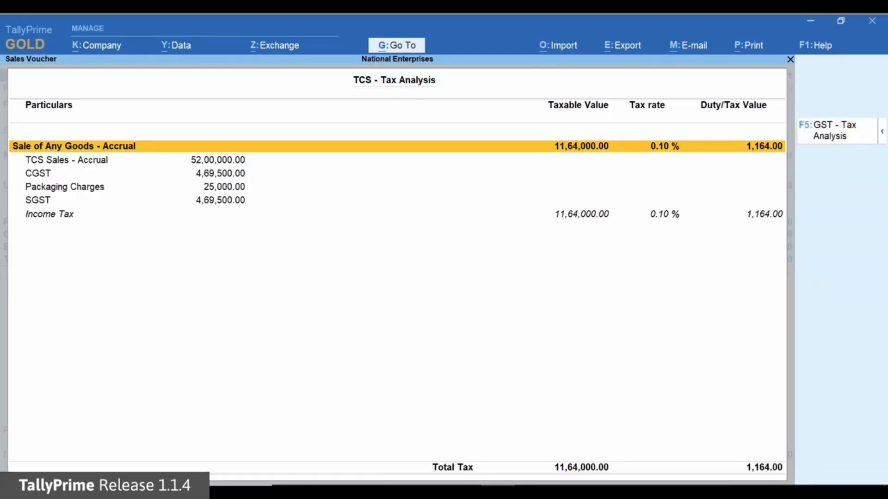
key("Escape")
- Set Provide GST/e-Way Bill details to No, accept the bill-wise details and save the Gem Enterprises sale
key("Return")
type("n")
key("Return")
key("Return")
key("Return")
key("Return")
key("Return")
key("Return")
key("Return")
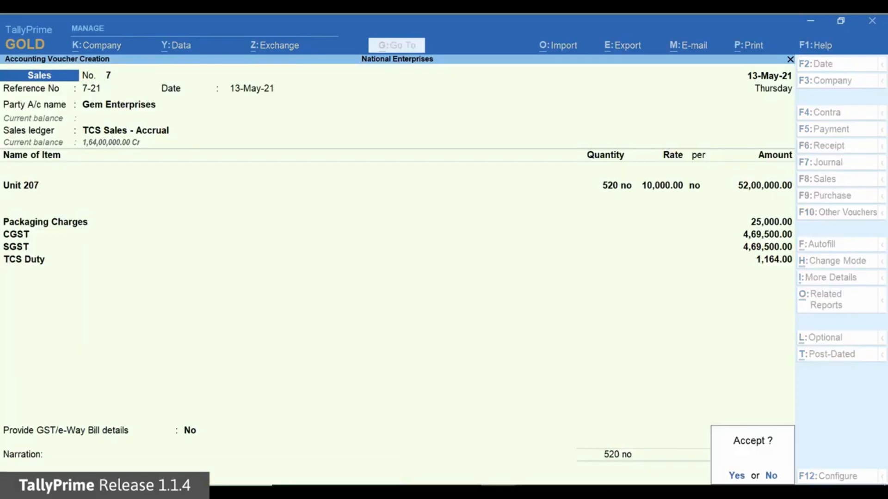
key("Return")
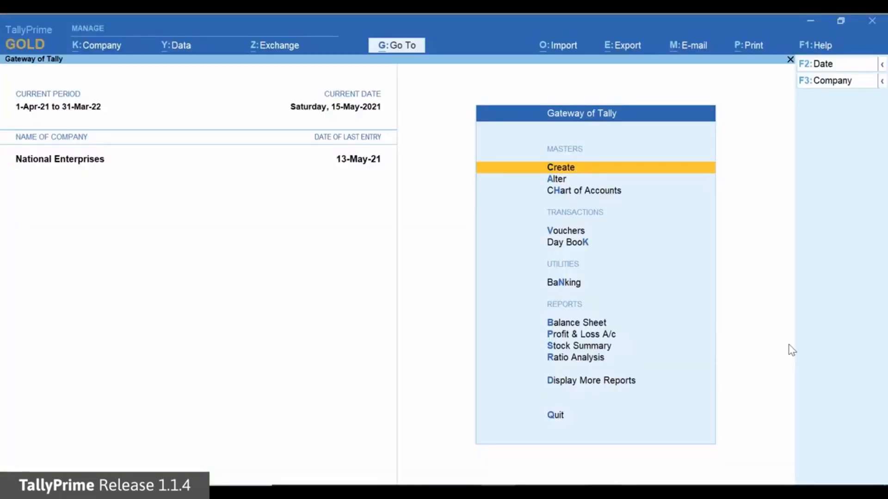
- Create a ledger named Oris Enterprises under Sundry Debtors, keeping bill-by-bill balances on and the default credit settings
key("Return")
key("Down")
key("Return")
type("Oris Enter")
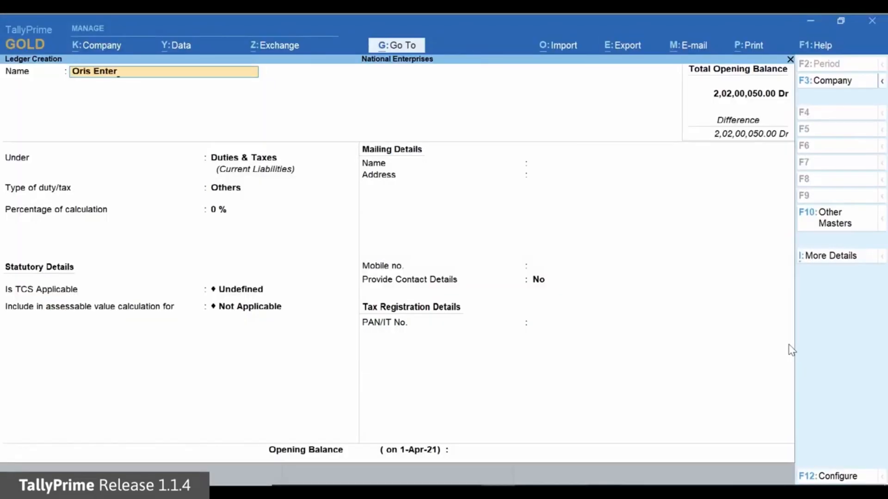
type("prises")
key("Return")
type("su")
key("Down")
key("Return")
- Make TCS applicable for Oris Enterprises and set the buyer/lessee type to Company - Resident
key("Return")
key("Return")
key("Return")
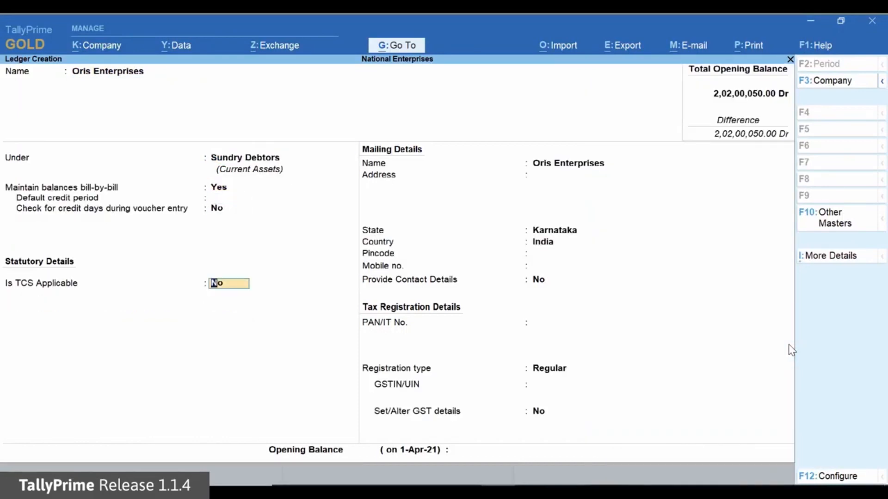
type("y")
key("Return")
key("Down")
key("Down")
key("Down")
key("Down")
key("Down")
- Enable advanced TCS configurations for Oris Enterprises and set Override Tax calculation of realisation-based Nature of Goods to Yes
key("Return")
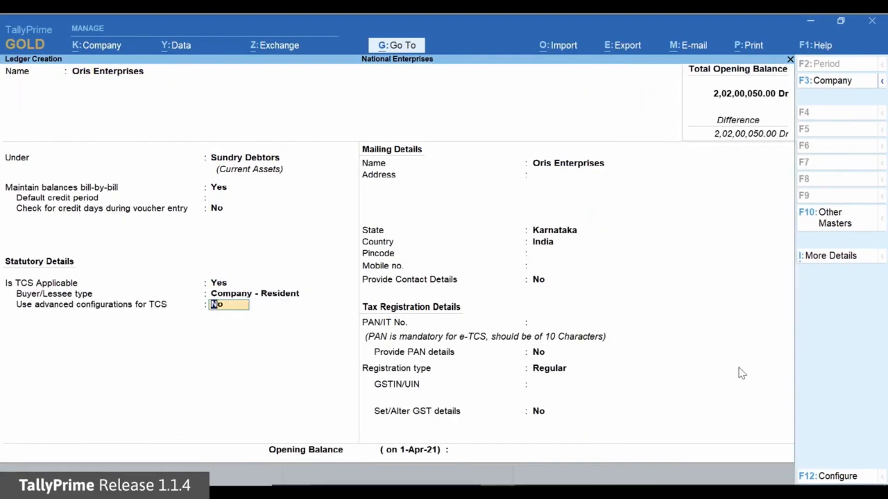
type("y")
key("Return")
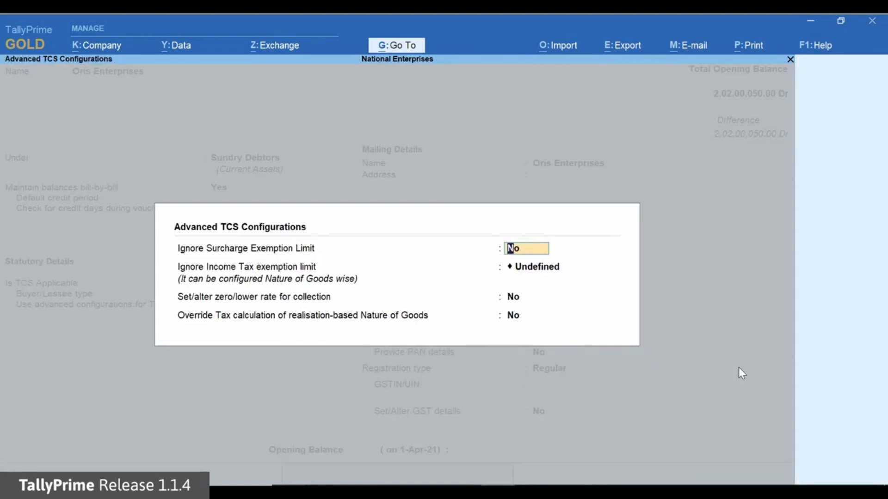
key("Return")
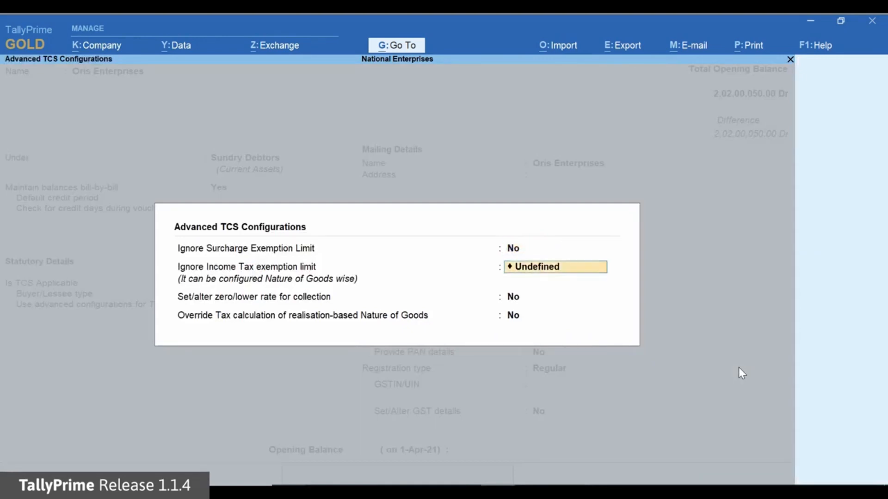
key("Return")
key("Return")
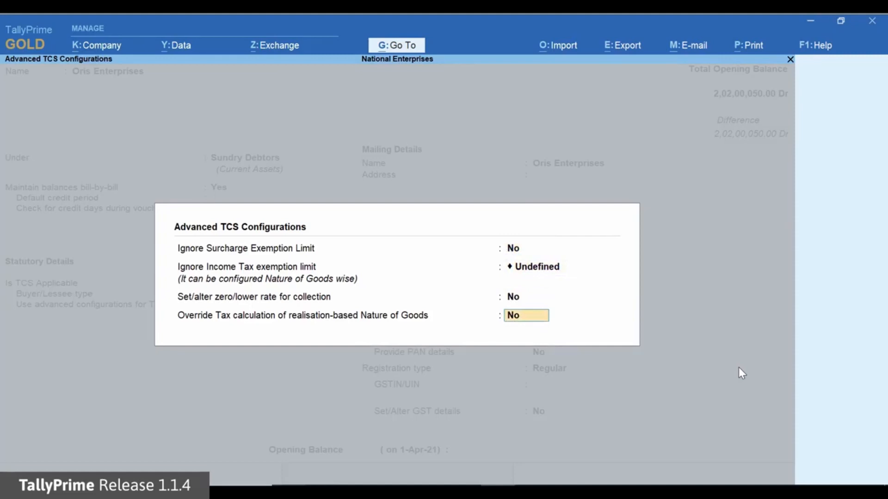
type("Yes")
key("Return")
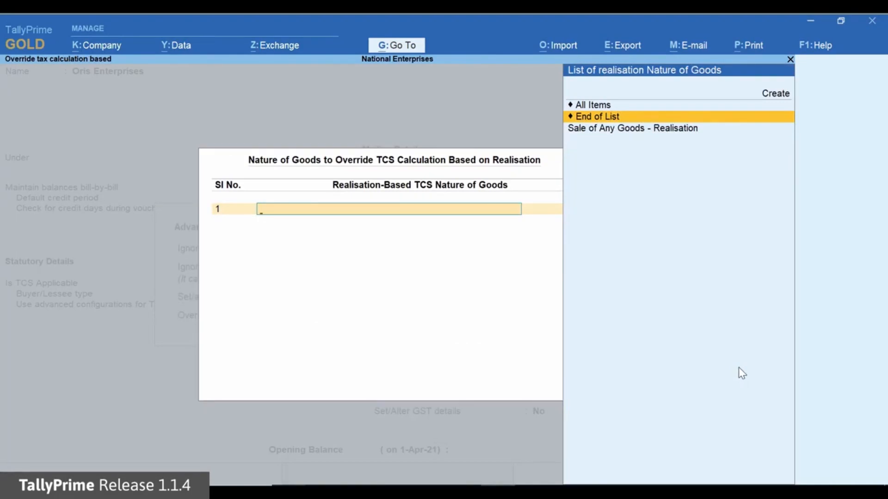
- Select Sale of Any Goods - Realisation as the nature of goods whose realisation-based calculation is overridden
key("Down")
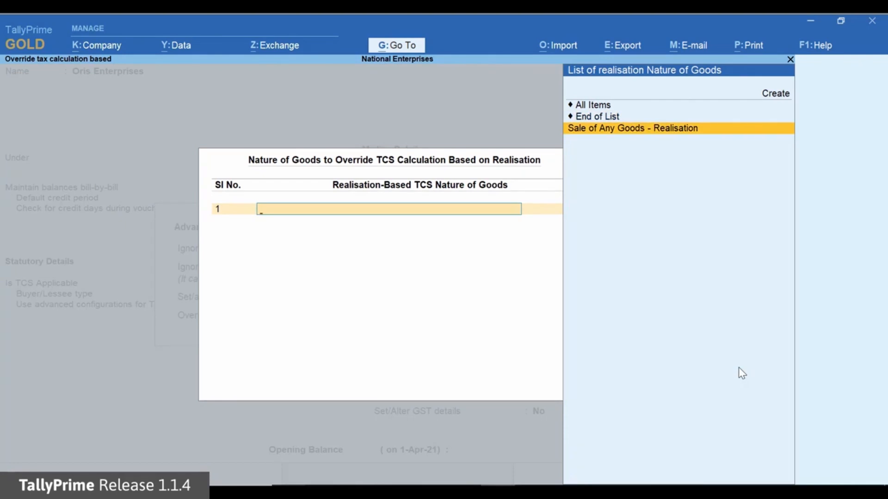
key("Return")
- Close the override list for realisation-based nature of goods and save the Oris Enterprises ledger
key("Return")
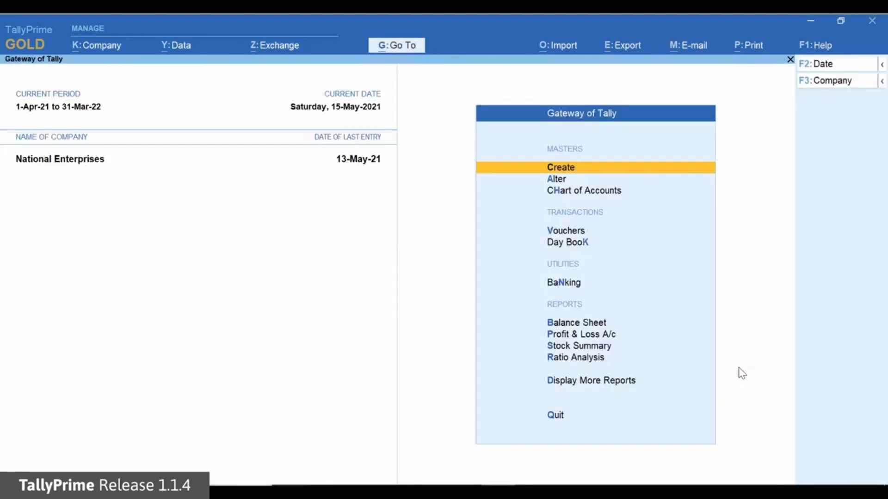
key("Down")
key("Down")
key("Down")
- Start a sales voucher with reference 8-21 dated 15-May-21 for party Oris Enterprises, using the TCS Sales - Realisation ledger
key("Return")
type("8-")
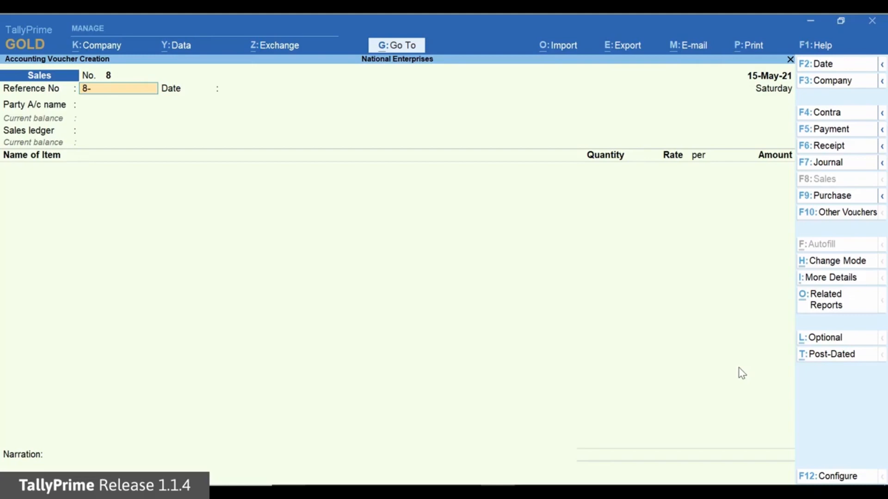
type("21")
key("Return")
key("Return")
key("Down")
key("Down")
key("Down")
key("Down")
key("Down")
key("Down")
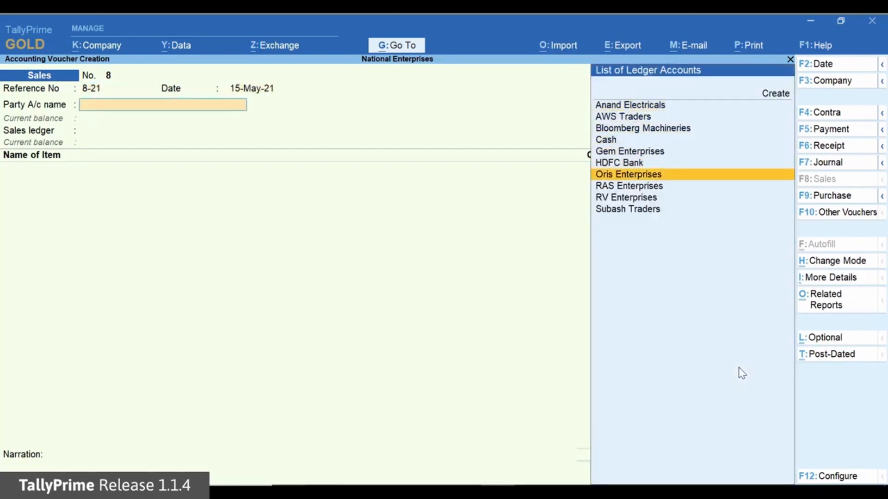
key("Return")
key("Return")
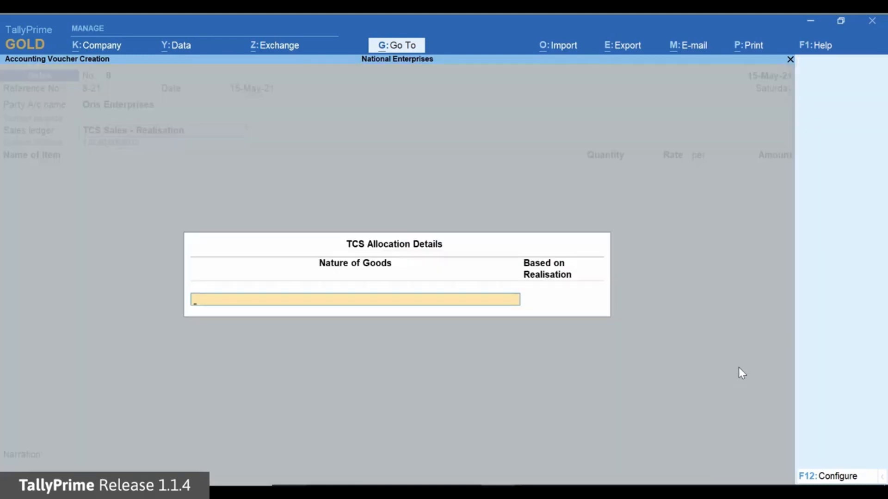
- Allocate TCS to Sale of Any Goods - Realisation, keeping Based on Realisation at No
key("Down")
key("Down")
key("Down")
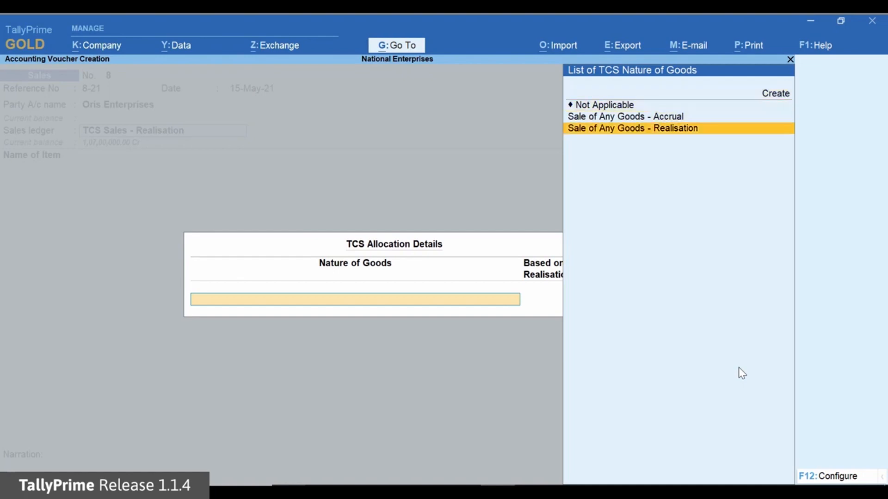
key("Return")
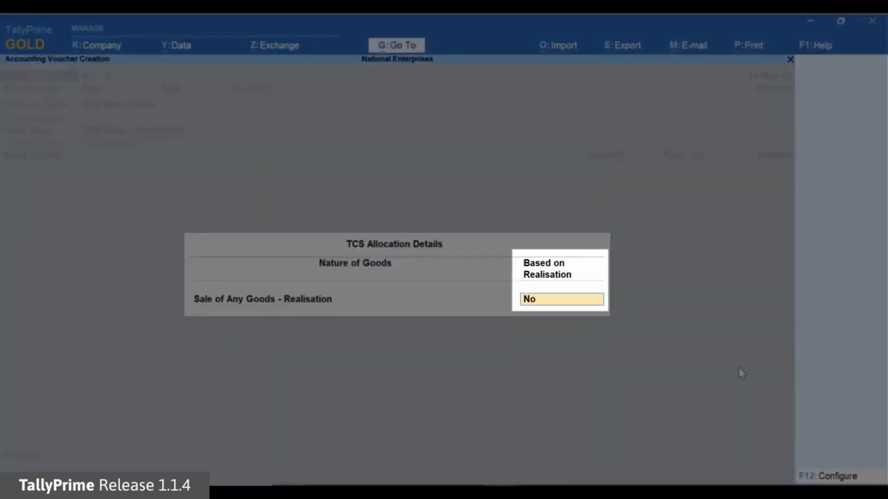
key("Return")
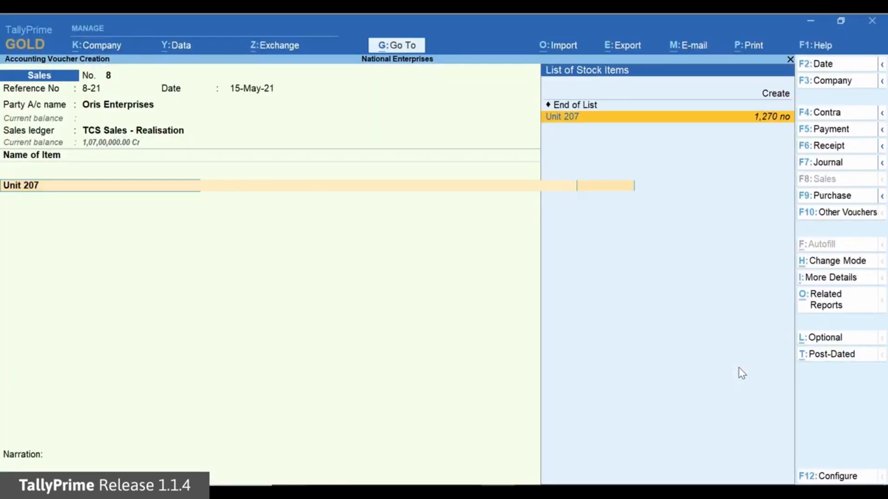
- Add 510 nos of Unit 207 at the default rate of 10,000 to the Oris Enterprises sale
key("Return")
type("510")
key("Return")
key("Return")
- Add the TCS Duty ledger to the Oris Enterprises sale, set Provide GST/e-Way Bill details to No, and save the voucher
key("Return")
key("Return")
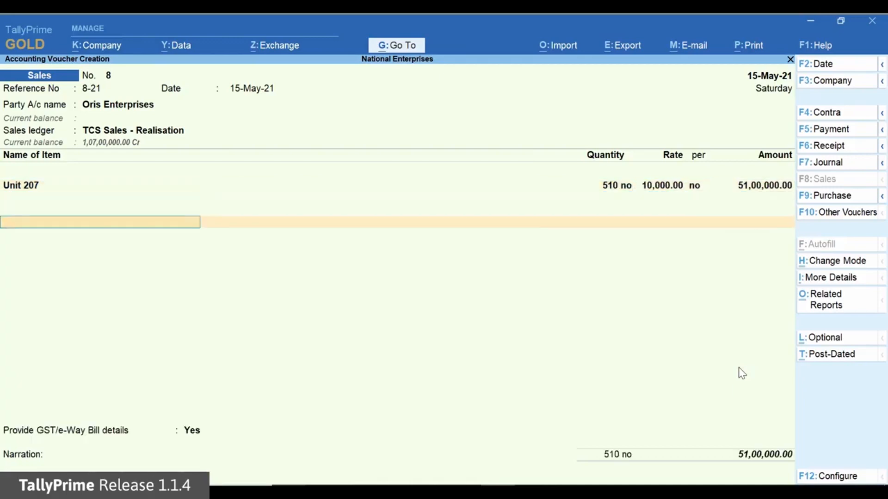
type("T")
key("Return")
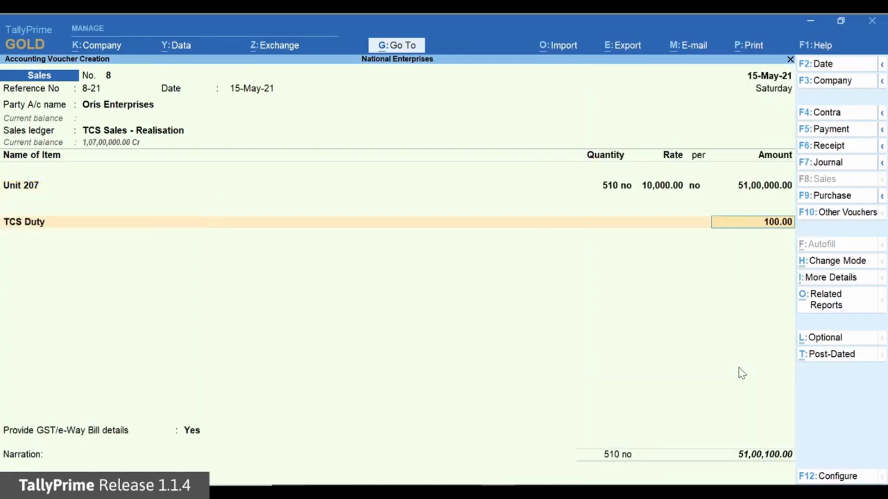
key("Return")
key("Return")
key("n")
key("Return")
key("Return")
- Start a sales voucher with reference 9-21 dated 15-May-21 for RAS Enterprises, using the TCS Sales - Realisation ledger
type("9-2")
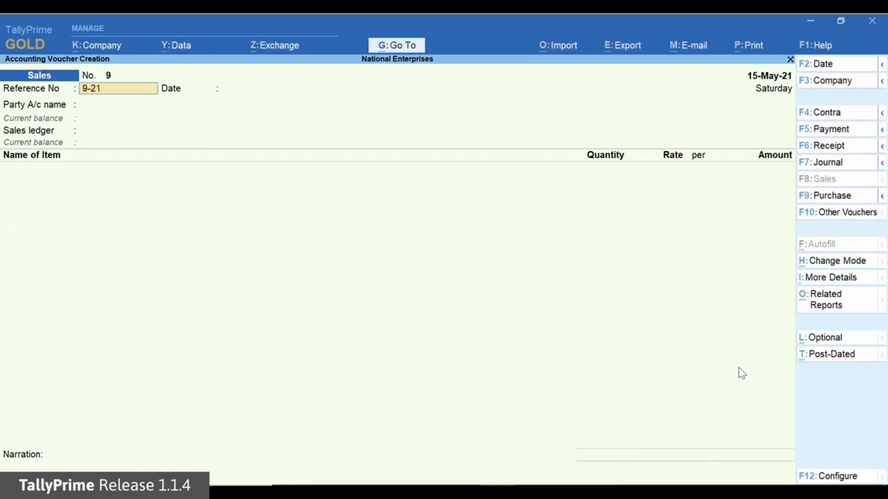
key("Return")
key("Return")
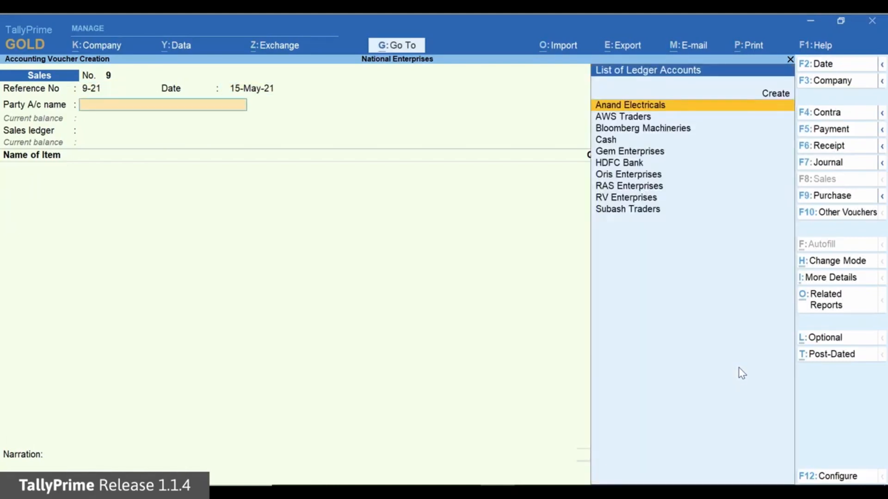
key("Down")
key("Down")
key("Down")
key("Down")
key("Down")
key("Down")
key("Down")
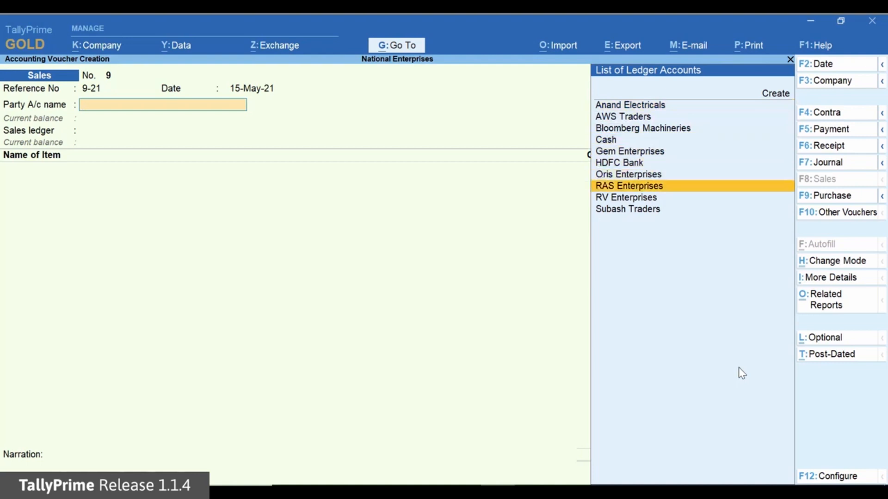
key("Return")
key("Down")
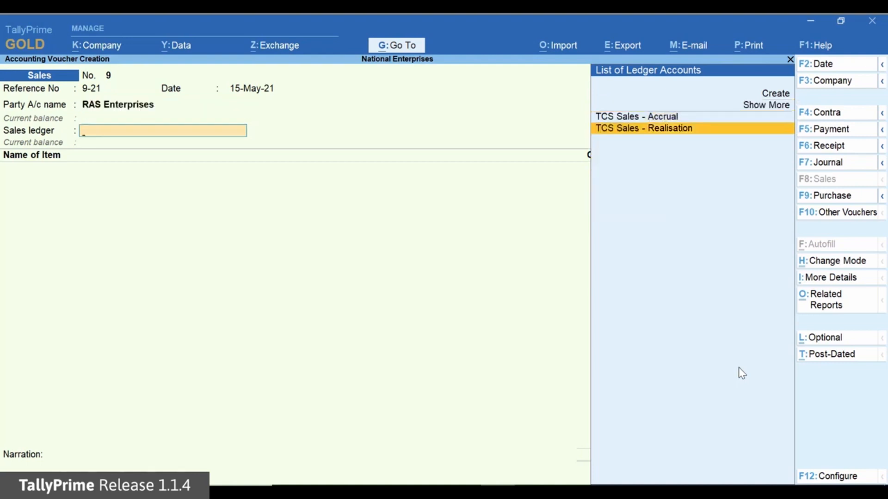
key("Return")
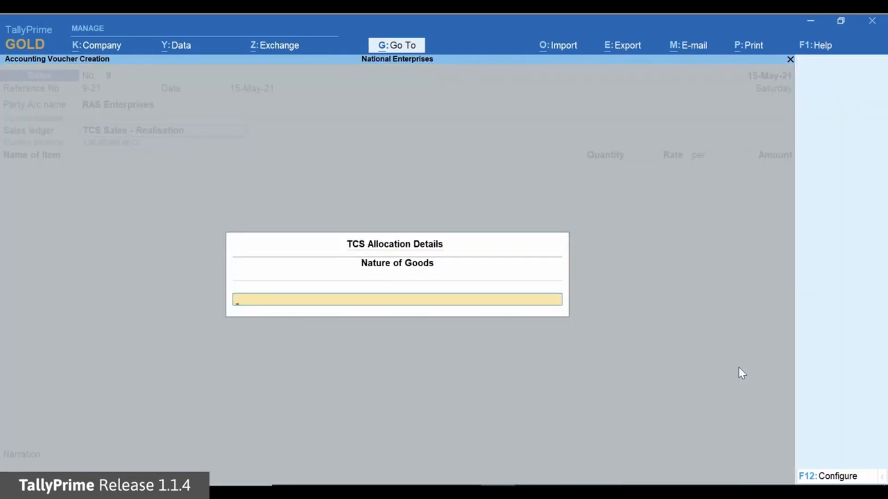
- Configure the TCS allocation to override tax calculation of realisation-based Nature of Goods, leaving the buyer-deductible TDS exemption at No
key("F12")
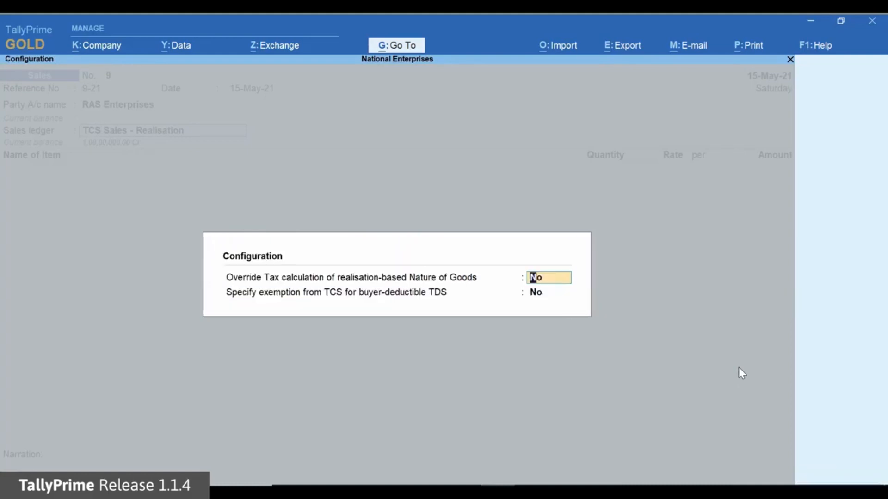
type("Yes")
key("Return")
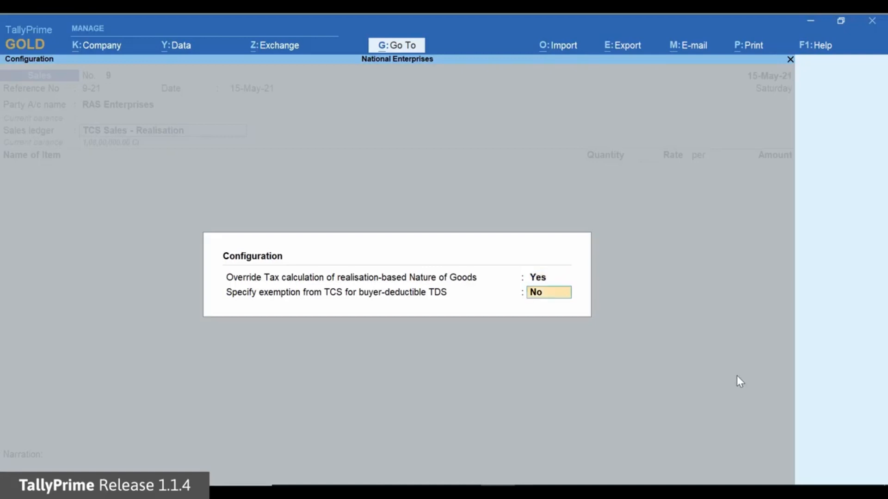
key("Return")
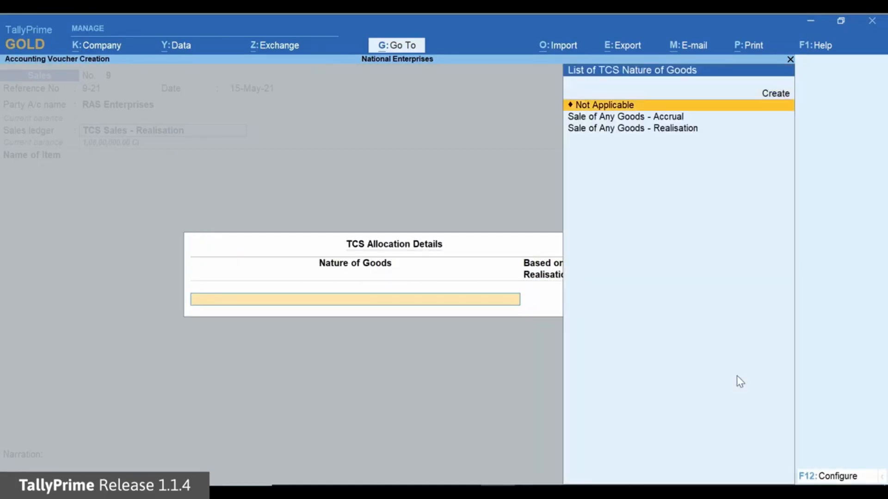
- Allocate Sale of Any Goods - Realisation to the RAS Enterprises sale and set Based on Realisation to No
key("Down")
key("Down")
key("Return")
type("N")
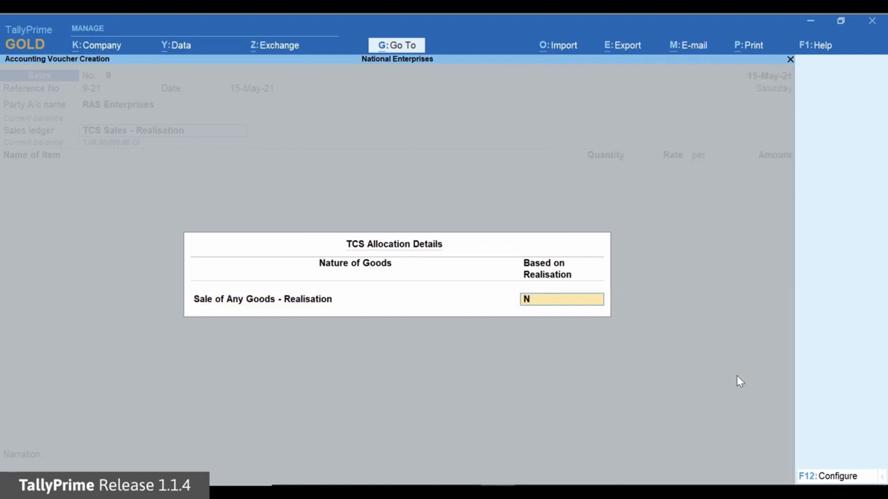
key("Return")
- Add 100 nos of Unit 207 at the default rate of 10,000 to the RAS Enterprises sale
type("Unit 207")
key("Return")
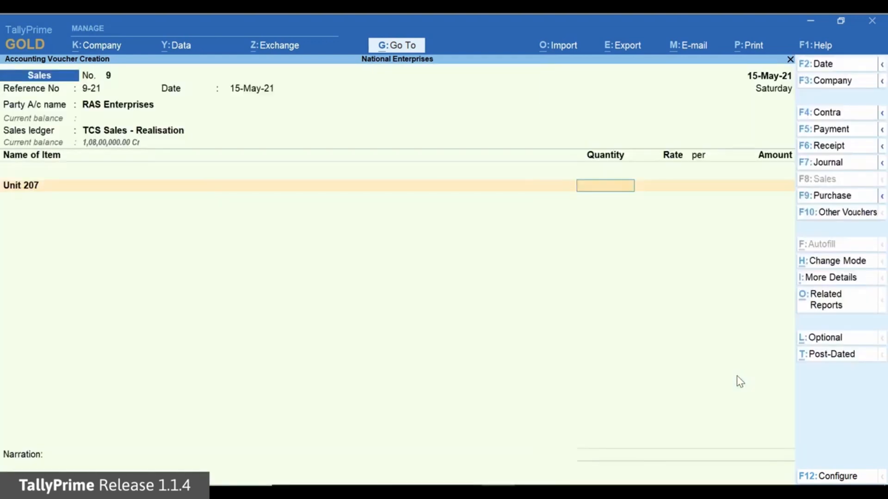
type("100")
key("Return")
key("Return")
key("Return")
key("Return")
- Add the TCS Duty ledger to the RAS Enterprises sale and set Provide GST/e-Way Bill details to No
type("T")
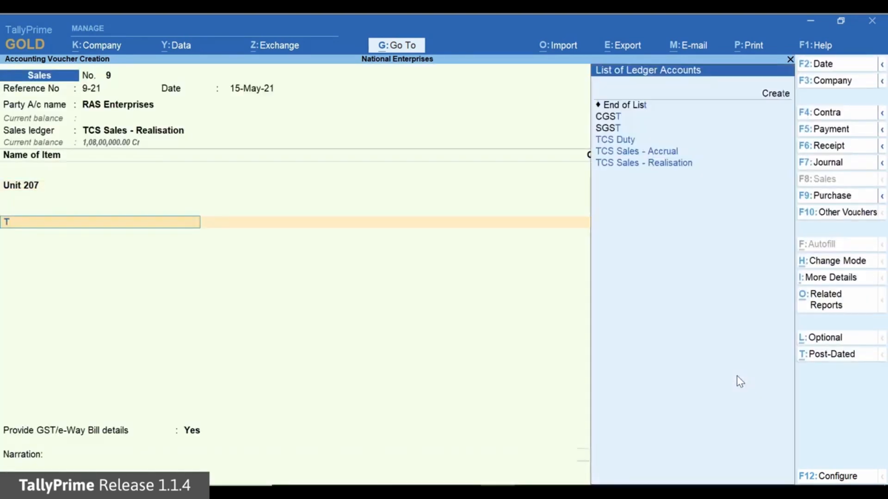
key("Down")
key("Down")
key("Return")
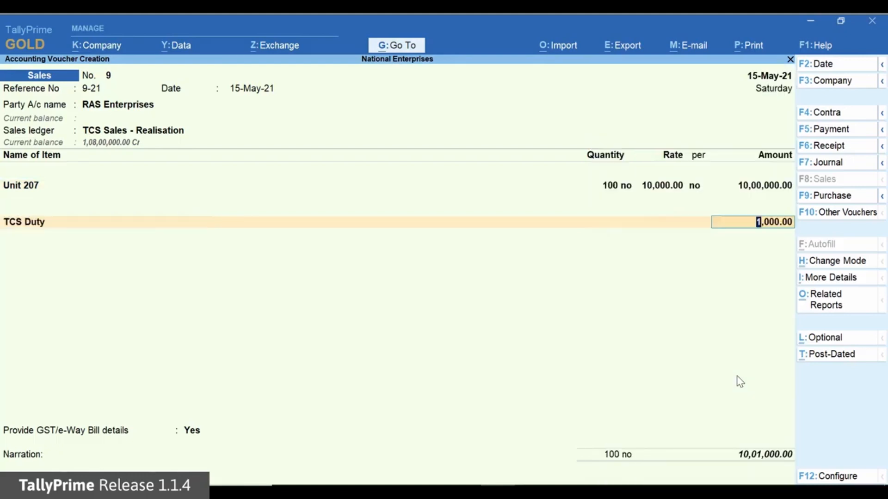
key("Return")
key("Return")
key("n")
key("Return")
key("Return")
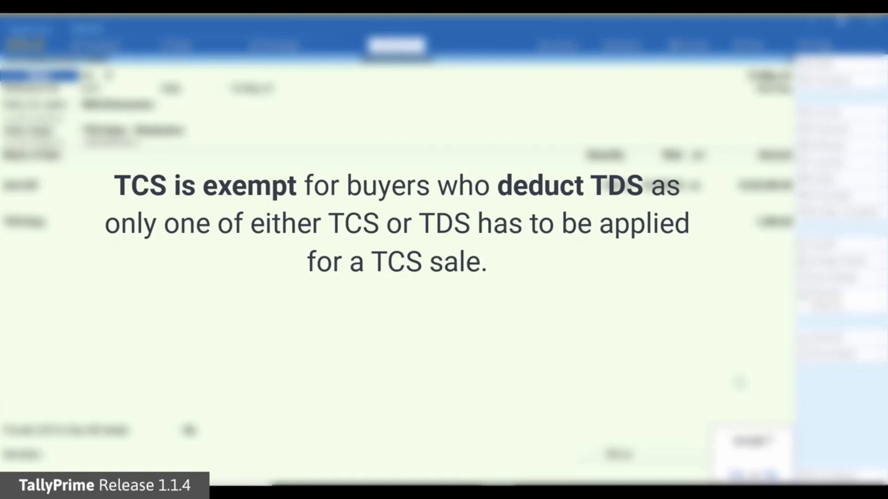
- Start a sales voucher with reference 10-21 dated 17-May-21 for E-Retail Enterprises, using the TCS Sales - Accrual ledger
type("10-21")
key("Return")
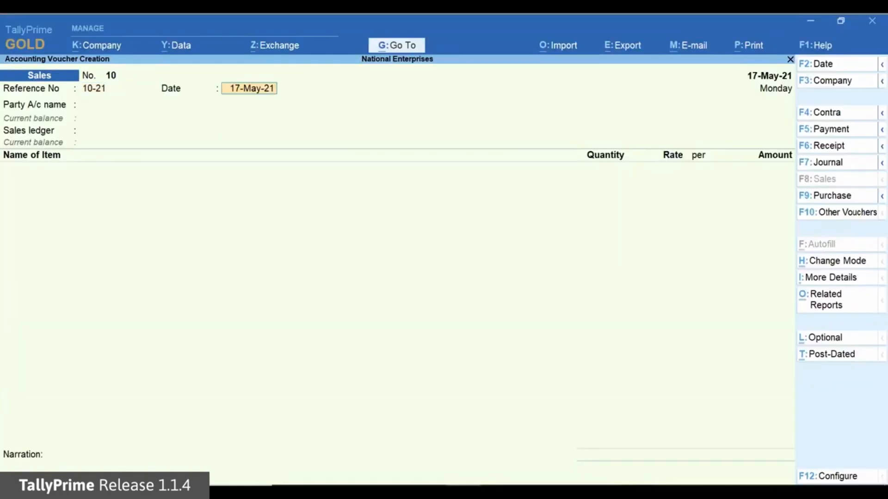
key("Return")
key("Down")
key("Down")
key("Down")
key("Down")
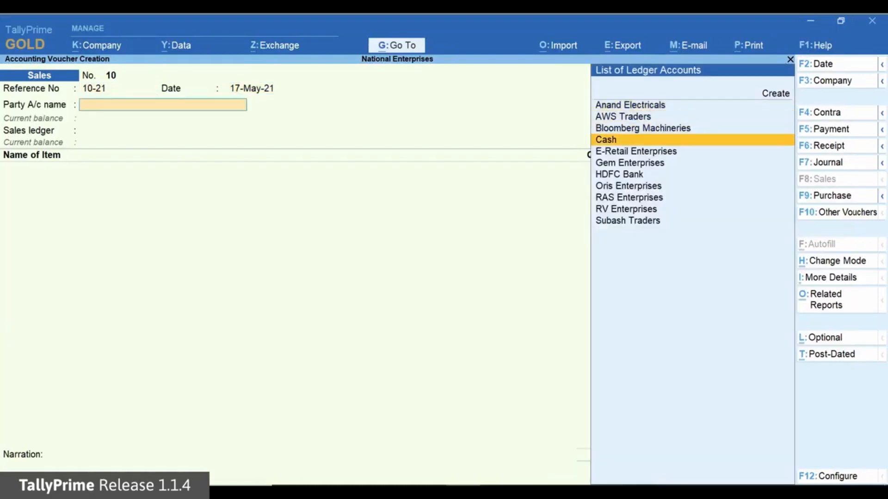
key("Return")
key("Return")
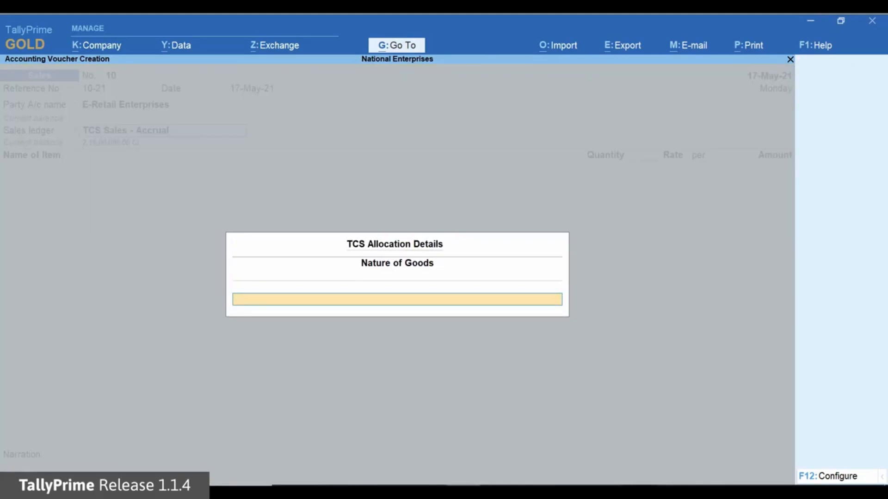
- Configure the TCS allocation so that exemption from TCS for buyer-deductible TDS can be specified
key("F12")
key("Return")
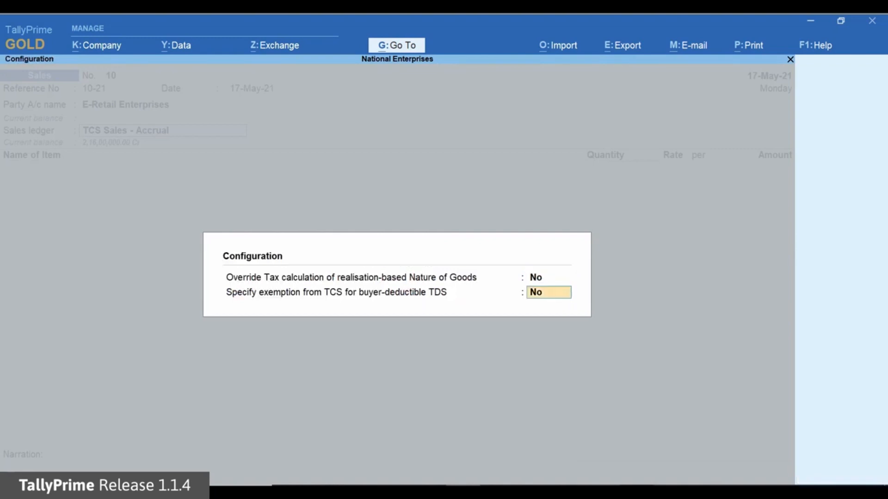
type("yes")
key("Return")
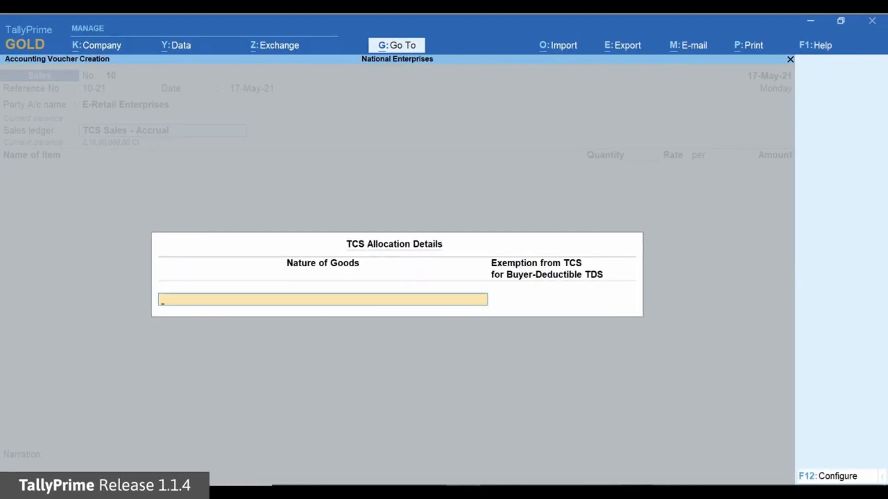
- Allocate Sale of Any Goods - Accrual to the E-Retail Enterprises sale and set its exemption for buyer-deductible TDS to Yes
key("Down")
key("Down")
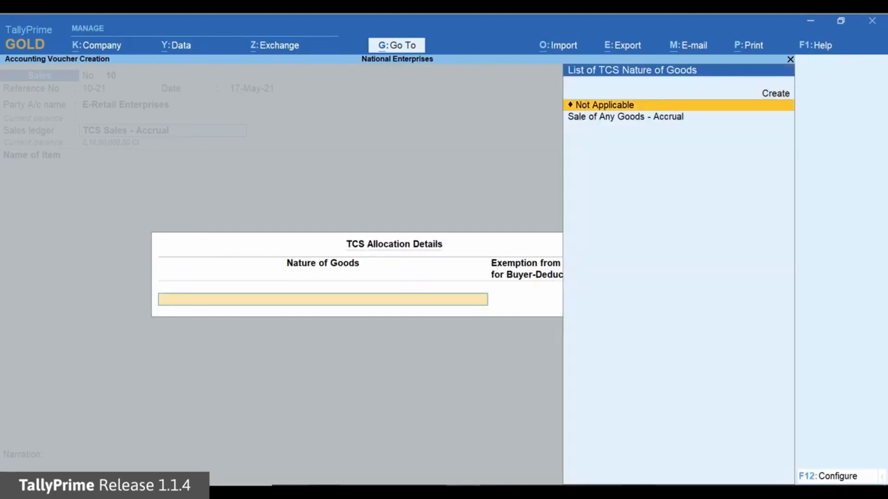
key("Return")
type("yes")
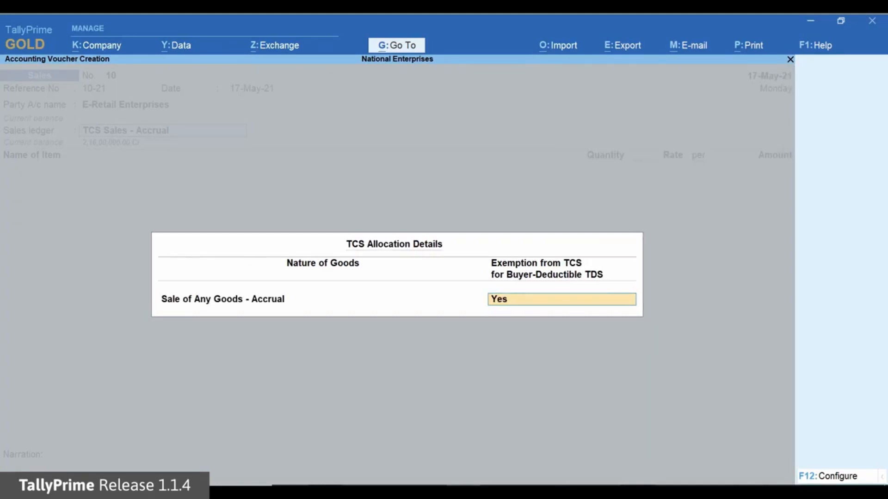
key("Return")
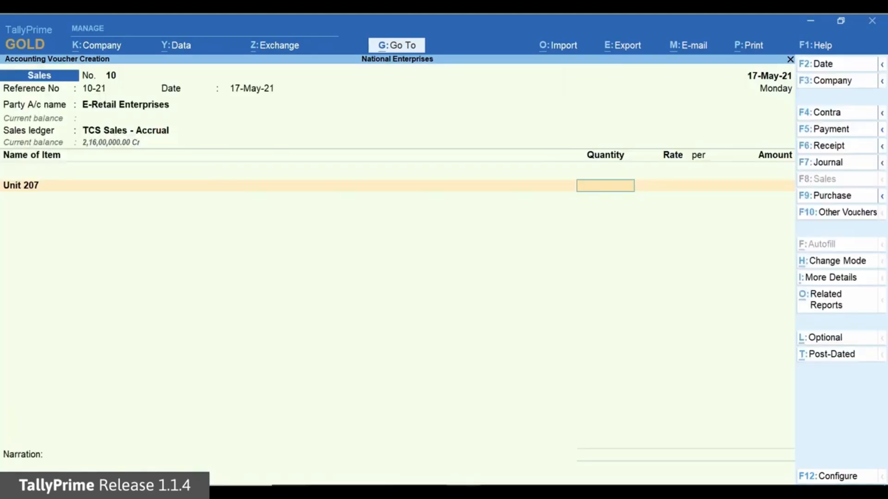
- Add 550 nos of Unit 207 at the default rate of 10,000 and the TCS Duty ledger to the E-Retail Enterprises sale
type("550")
key("Return")
key("Return")
key("Return")
key("Return")
key("Return")
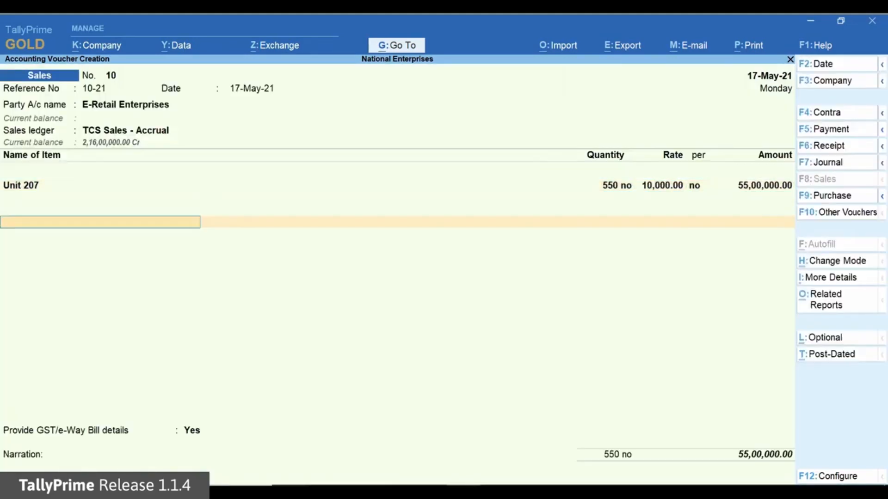
type("T")
key("Return")
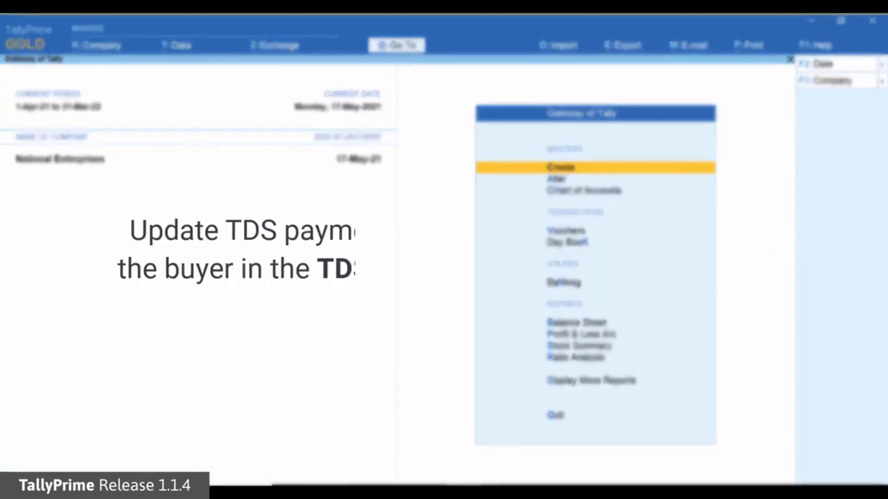
- Create a ledger named Government Agency under Sundry Debtors and set Is TCS Applicable to Yes
key("Return")
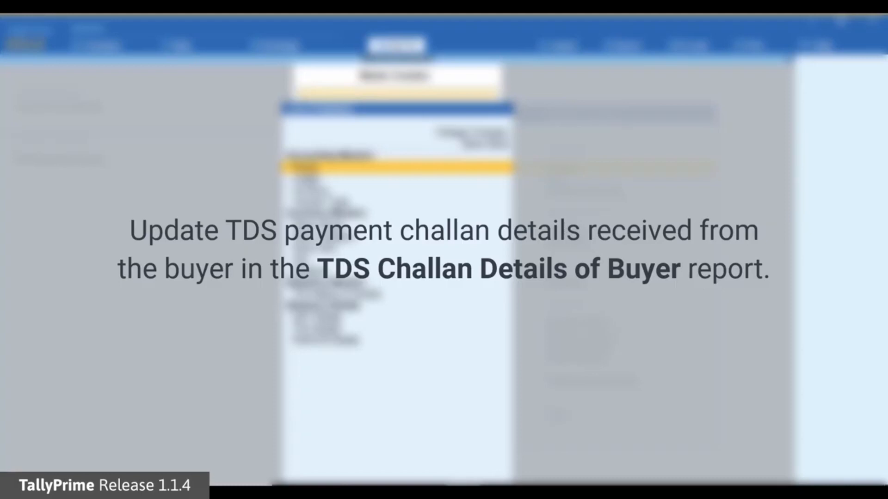
key("Down")
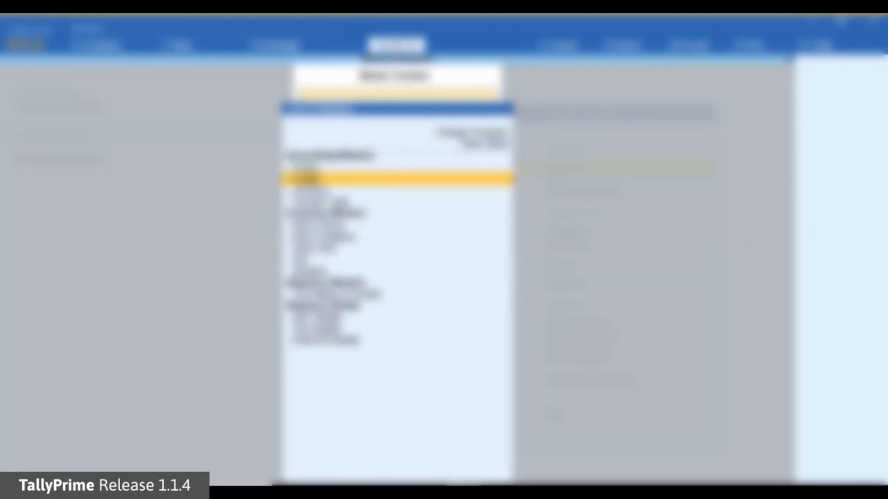
key("Return")
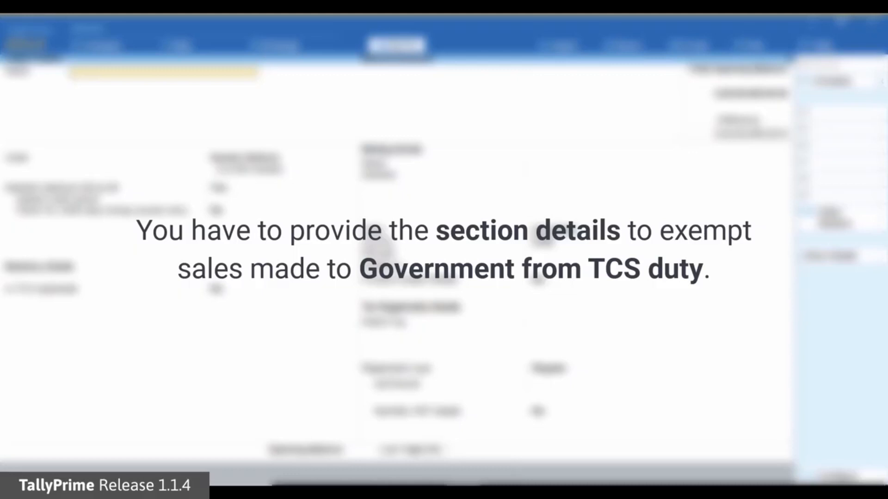
type("Government Agency")
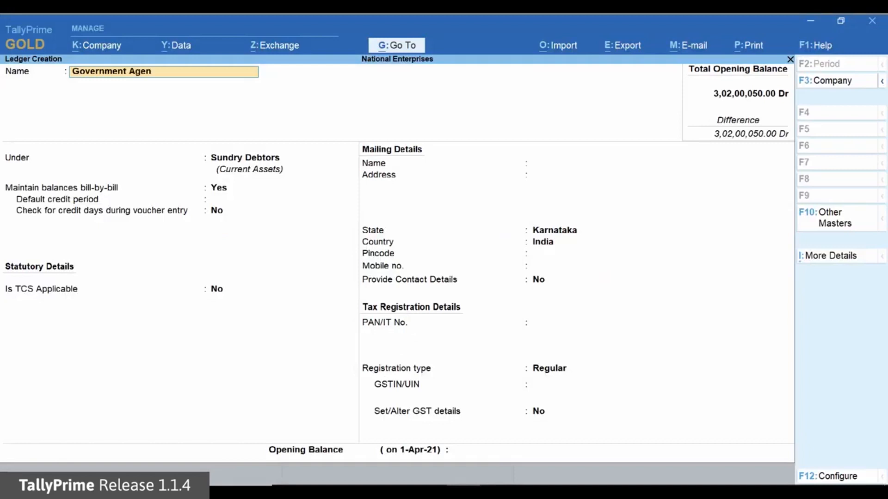
key("Return")
key("Return")
key("Return")
key("Return")
key("Return")
type("ye")
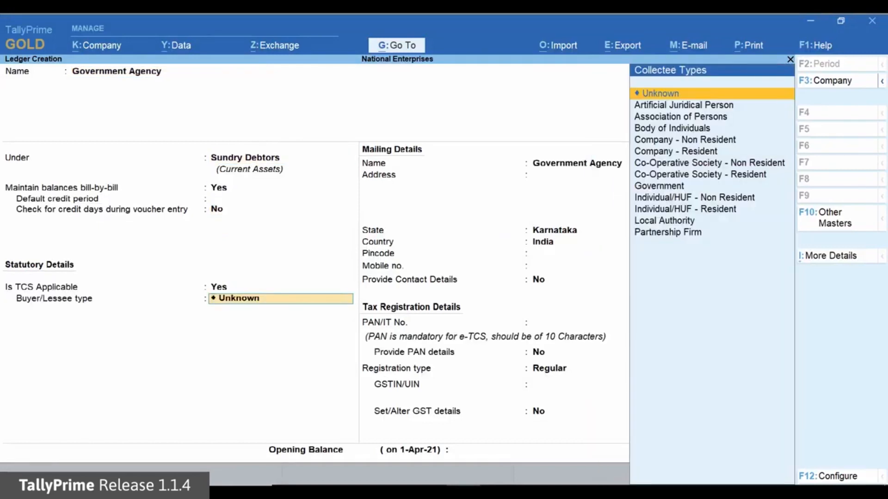
- Set the ledger's Buyer/Lessee type to Government and enable the advanced configurations for TCS
key("Down")
key("Down")
key("Down")
key("Down")
key("Down")
key("Down")
key("Down")
key("Down")
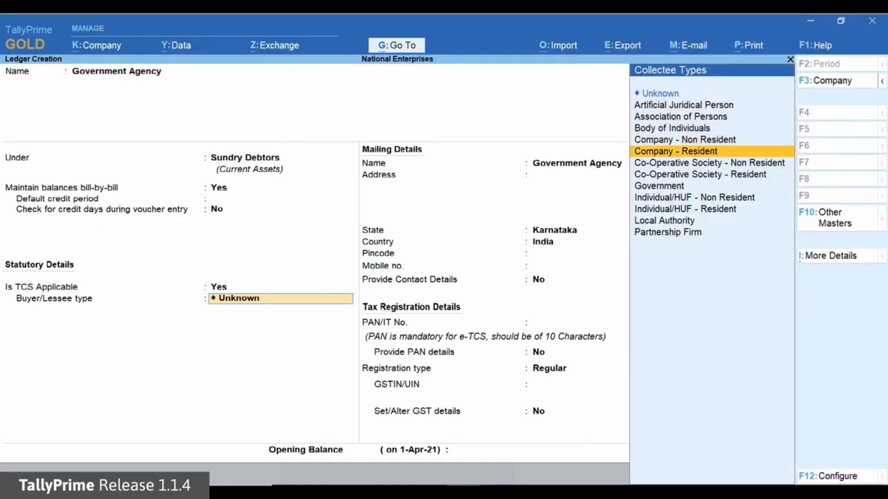
key("Return")
type("yes")
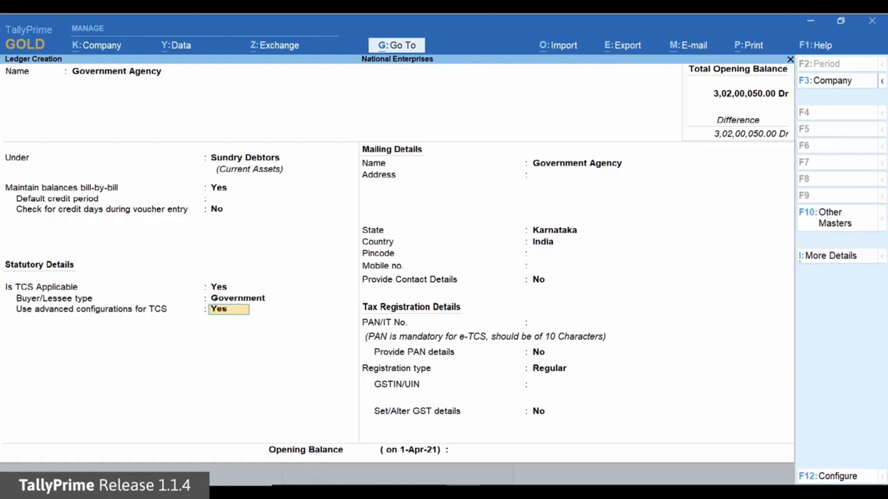
key("Return")
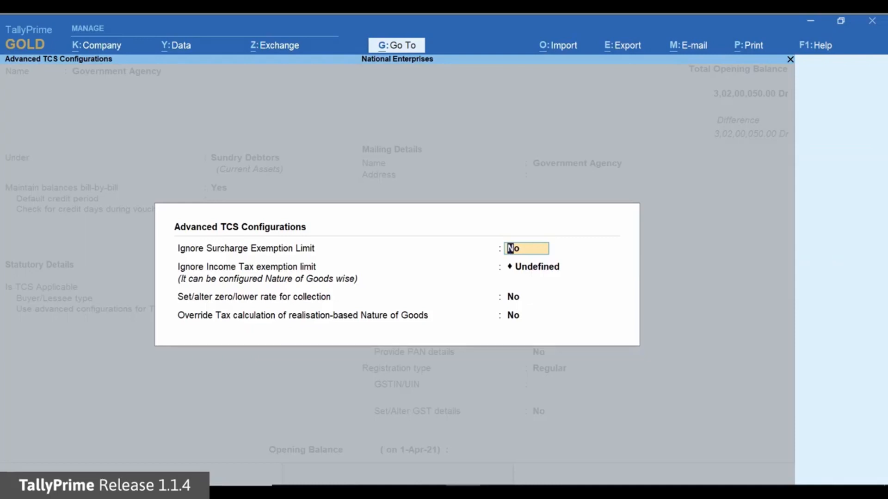
- Enable zero/lower rate collection and add Sale of Any Goods - Accrual with provision 206C(1H), Collectees Eligible for Exemption
key("Return")
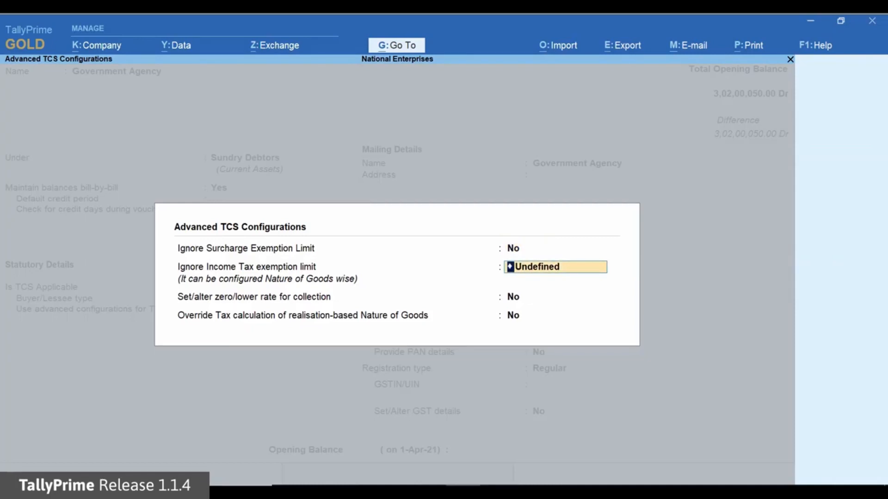
key("Return")
type("Yes")
key("Return")
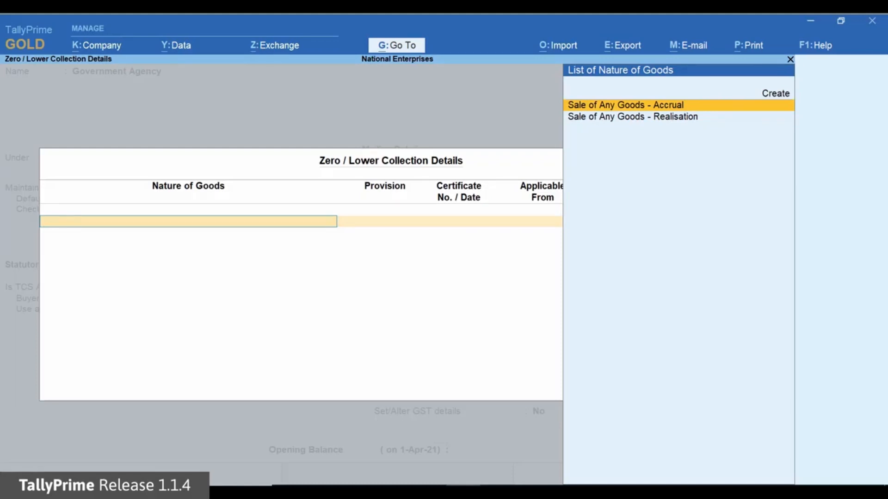
key("Return")
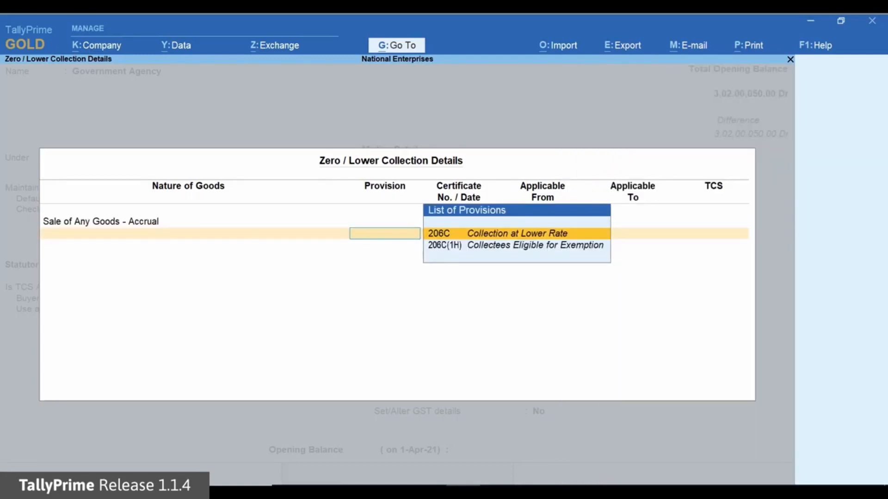
key("Down")
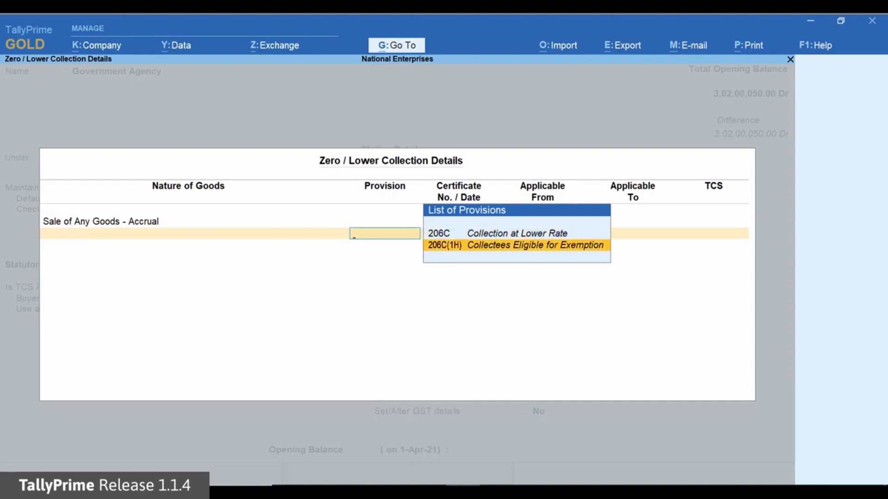
key("Return")
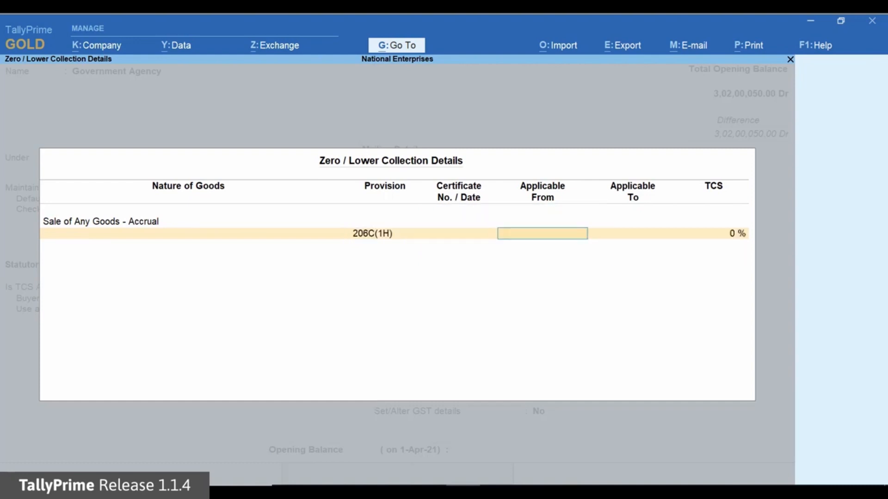
- Make the 206C(1H) exemption applicable from 1-4-21 and end the zero/lower collection list
type("1-4-21")
key("Return")
key("Return")
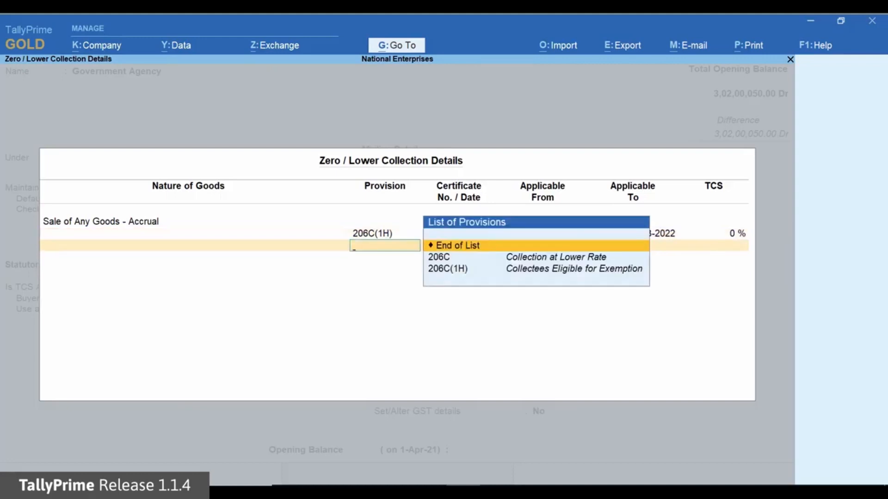
key("BackSpace")
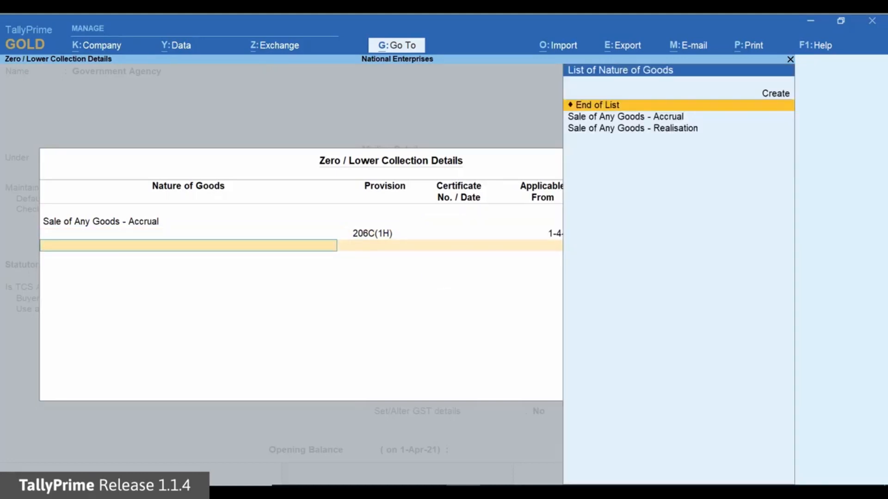
key("Return")
key("Return")
key("Return")
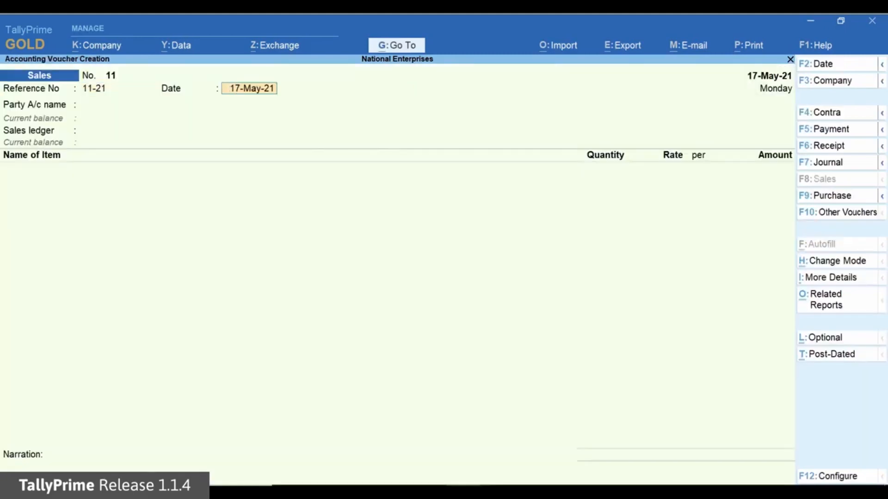
- Close the advanced TCS configurations, enter the party's PAN and save the Government Agency ledger
key("Return")
- Start a sales voucher with reference 11-21 dated 17-May-21 for Government Agency, using the TCS Sales - Accrual ledger
key("Down")
key("Down")
key("Down")
key("Down")
key("Down")
key("Down")
key("Return")
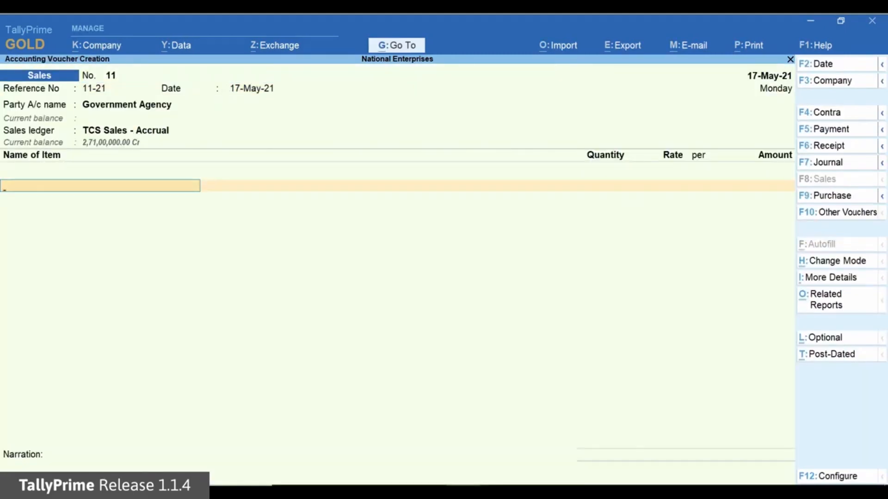
key("Down")
key("Return")
- Add 540 nos of Unit 207 at the default rate of 10,000 and the TCS Duty ledger to the Government Agency sale
type("540")
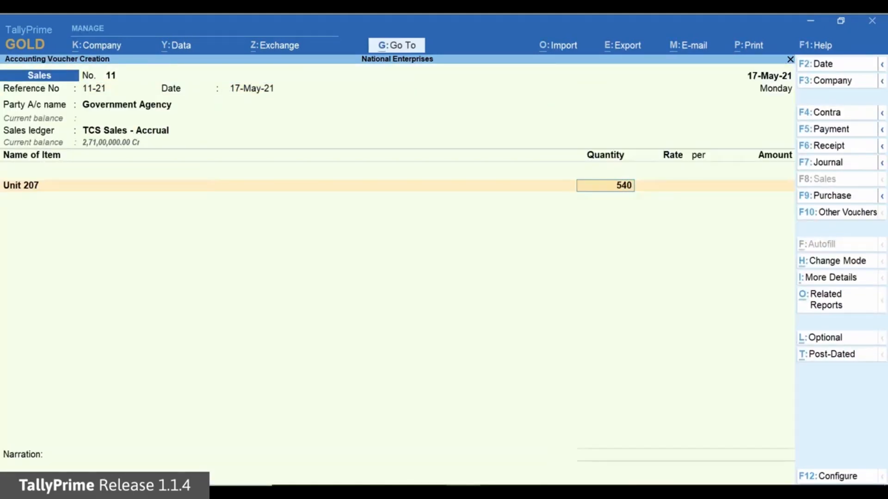
key("Return")
key("Return")
key("Return")
key("Return")
key("Return")
type("T")
key("Return")
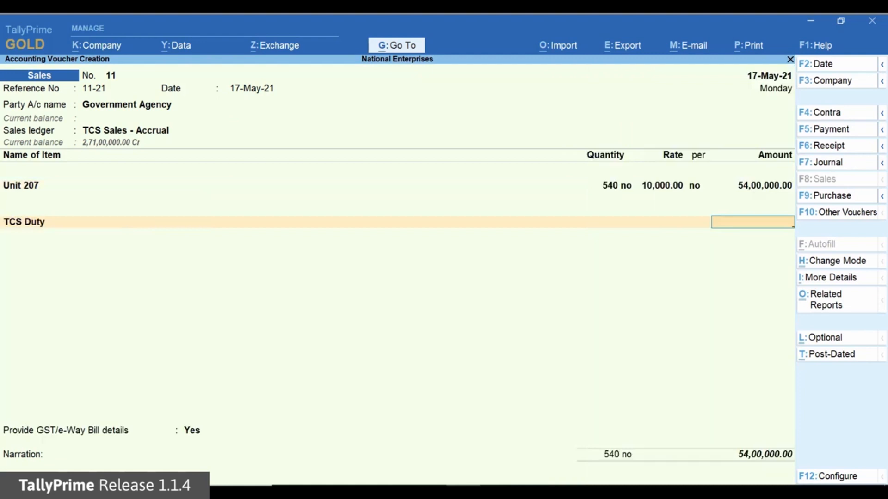
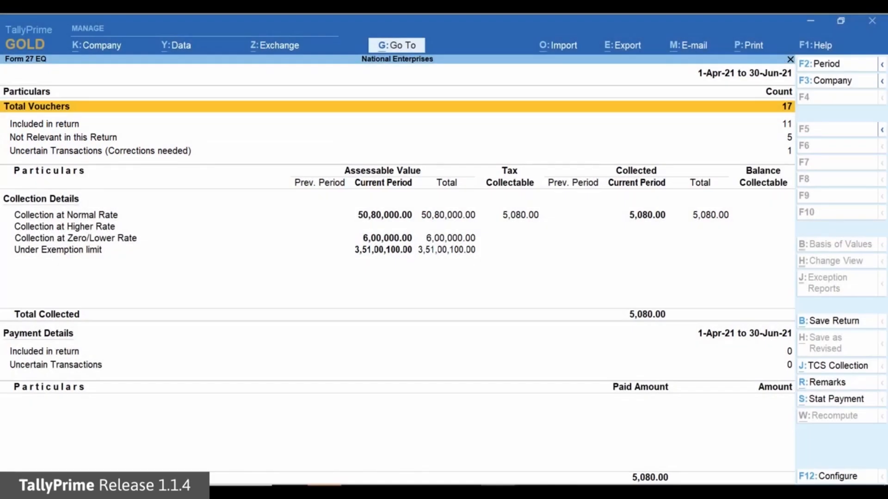
- Examine the Form 27EQ vouchers included in the return and those not relevant to it
key("Down")
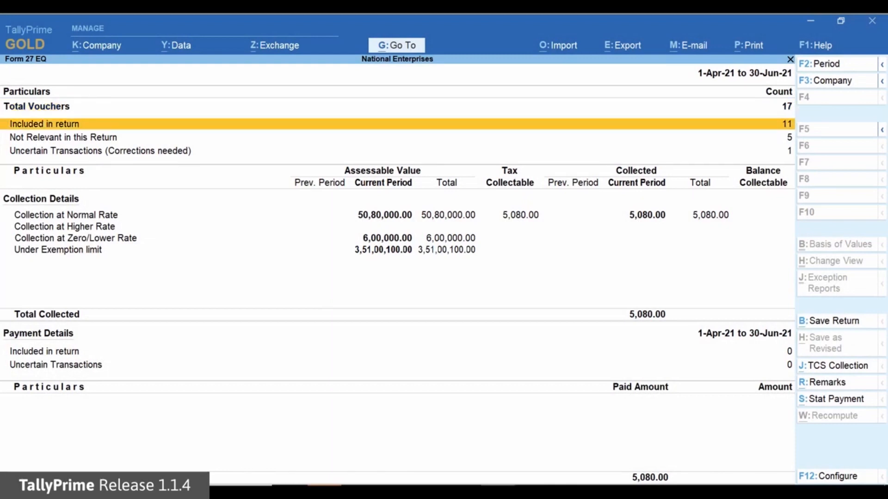
key("Return")
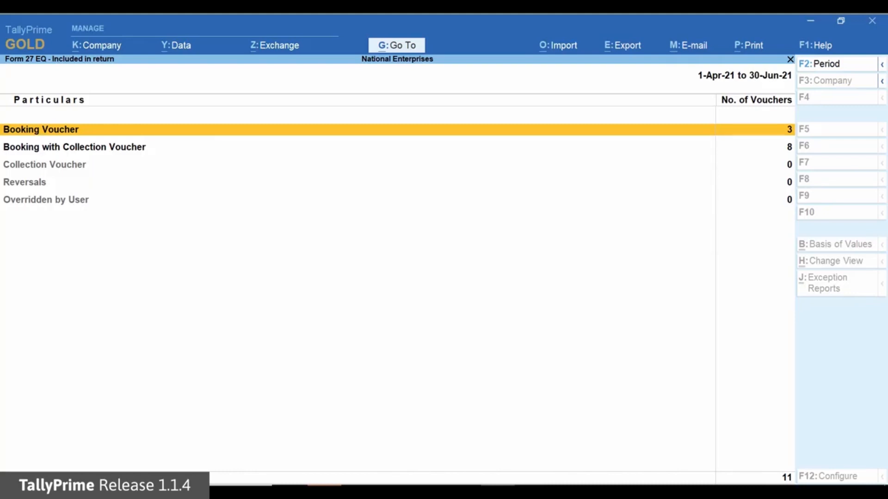
key("Escape")
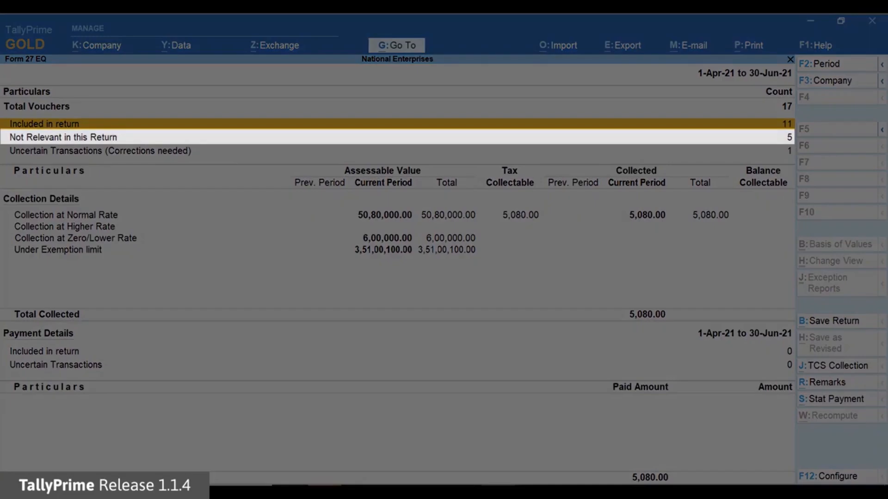
key("Down")
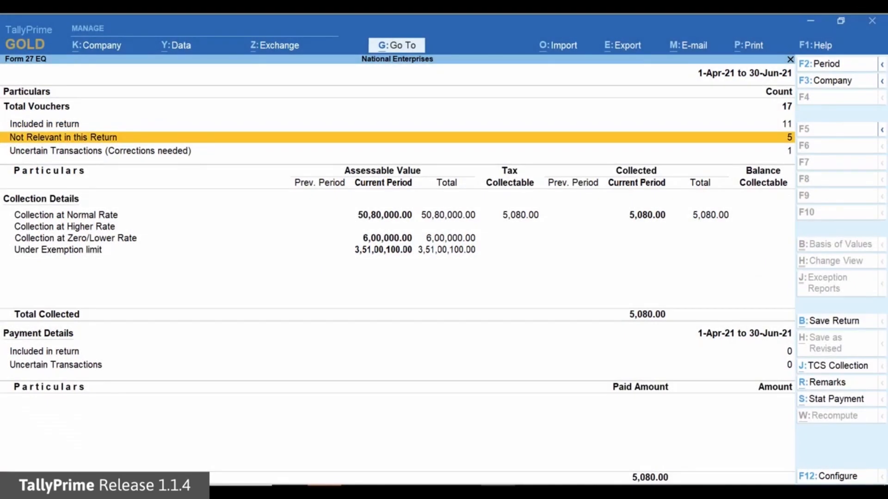
key("Return")
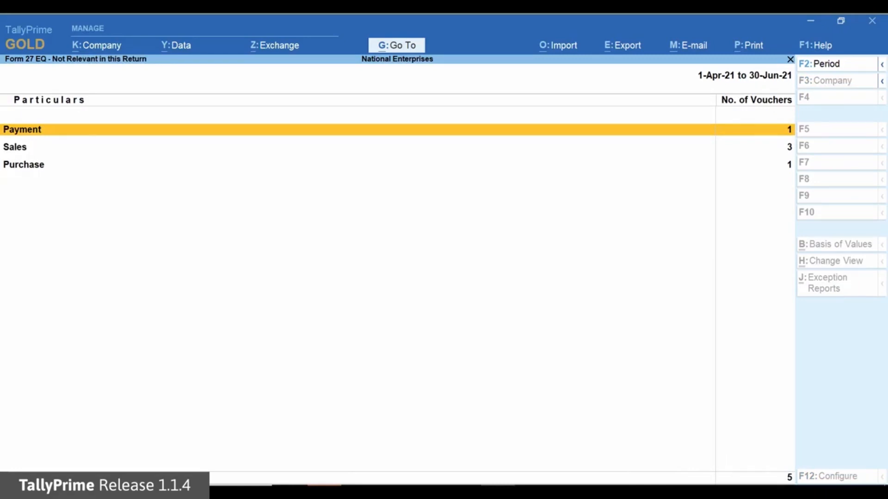
key("Escape")
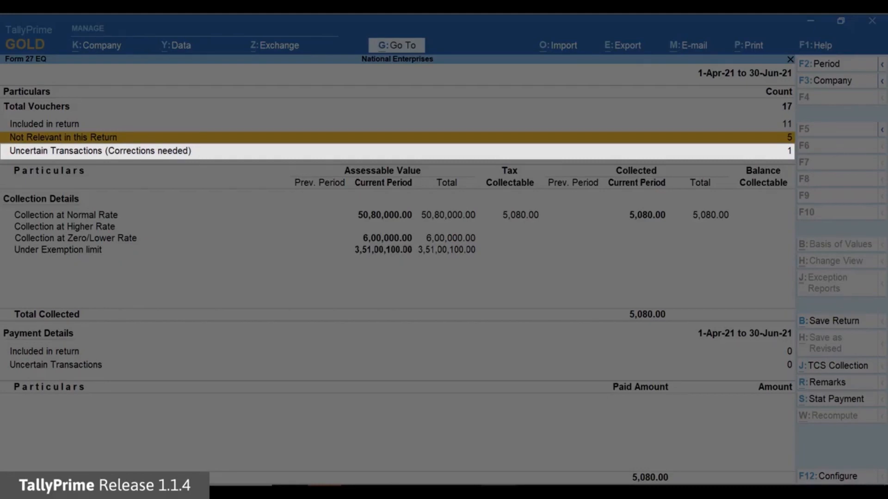
- Open the buyer-deductible TDS entries without challan details from Form 27EQ's uncertain transactions
key("Down")
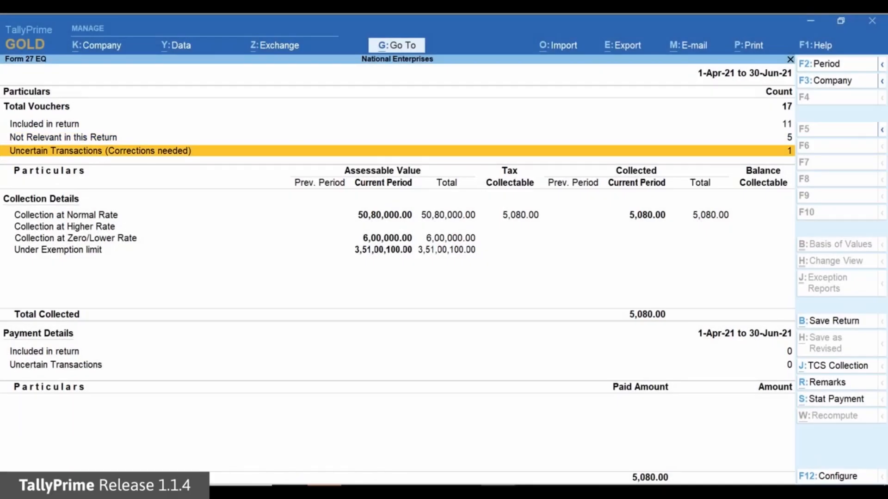
key("Return")
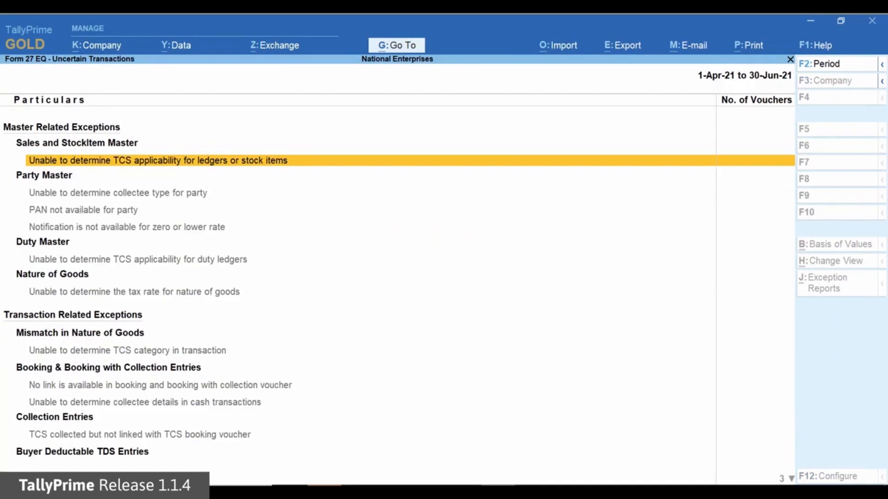
key("Down")
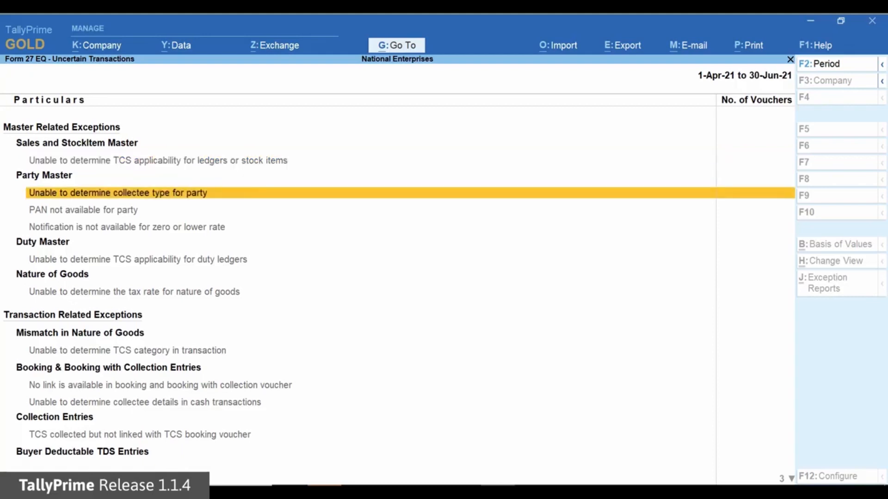
key("Down")
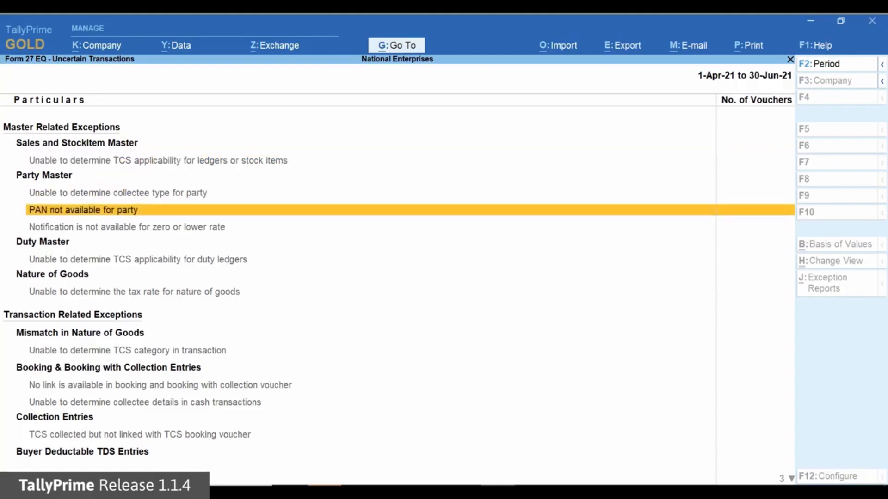
key("Down")
key("Down")
key("Down")
key("Down")
key("Down")
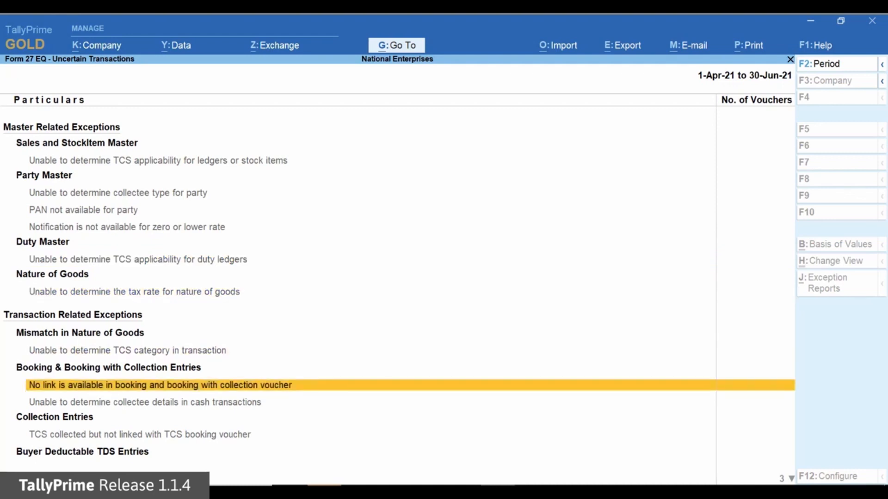
key("Down")
key("Down")
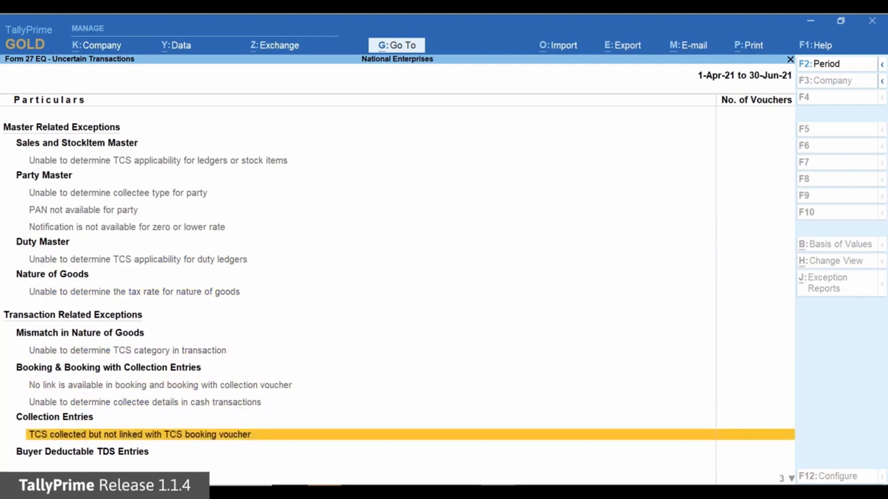
key("Down")
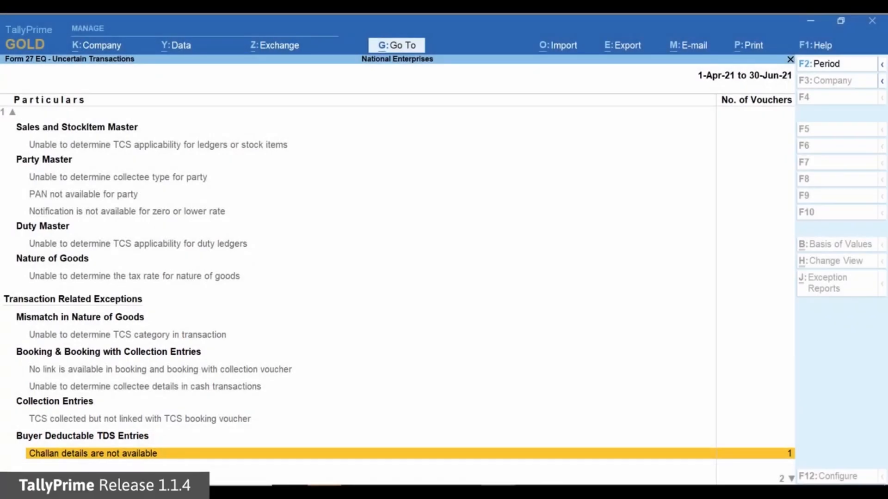
key("Return")
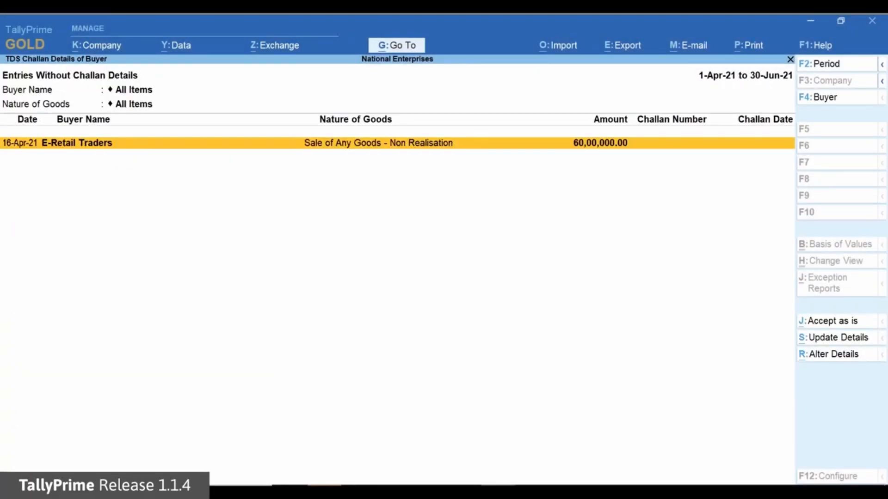
- Update the E-Retail Traders entry with challan number 546789 and challan date 30-4-21, and return to Form 27EQ
left_click(860, 342)
type("546789")
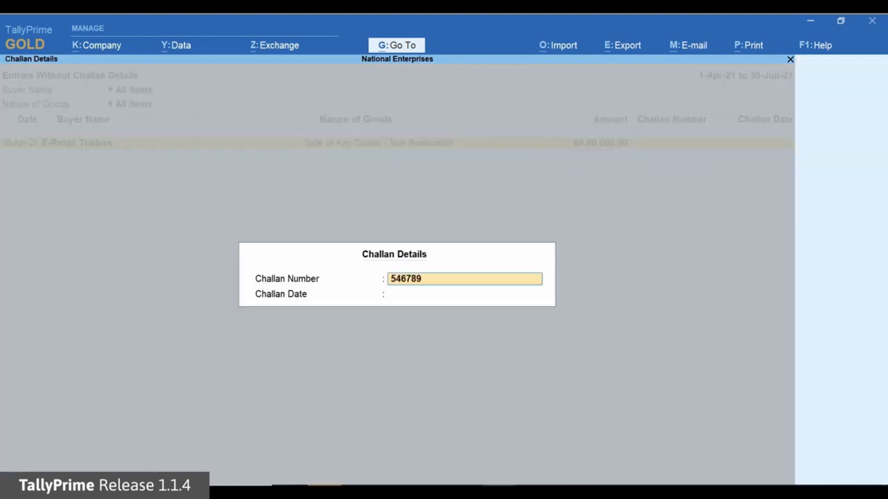
key("Return")
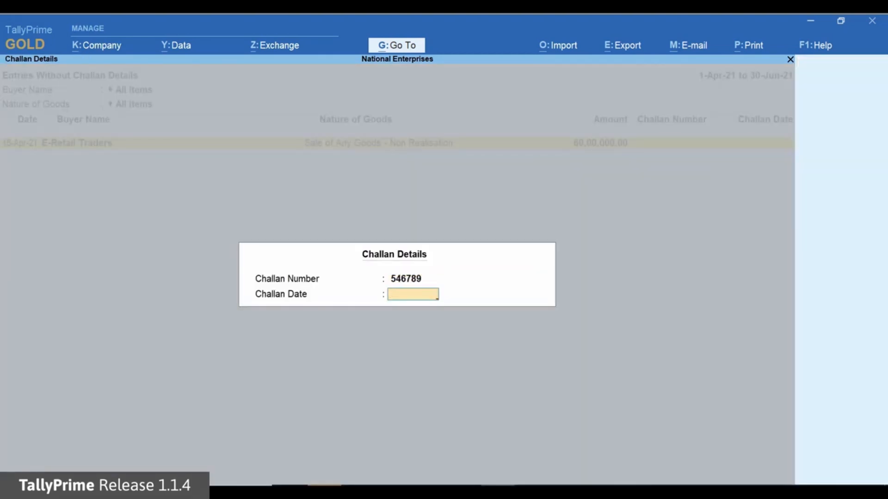
type("30-4-21")
key("Return")
key("Return")
key("Escape")
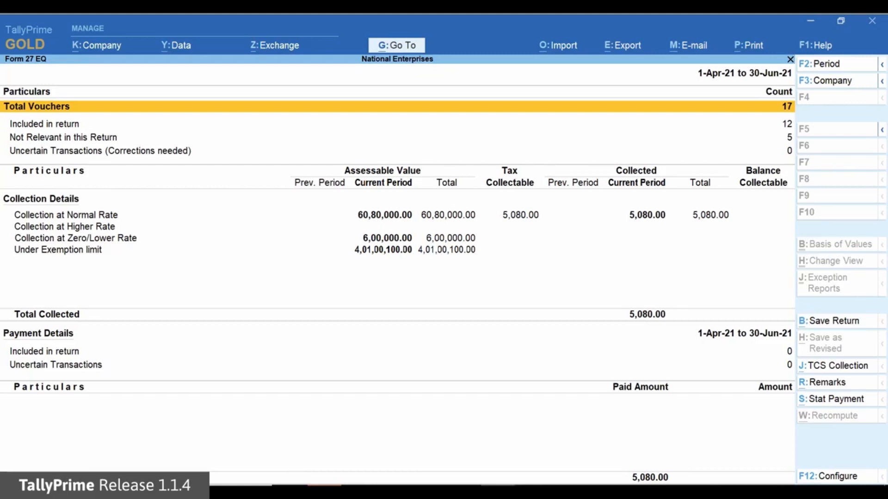
- Examine the party-wise assessable values under the exemption limit in the collection details
key("Down")
key("Down")
key("Down")
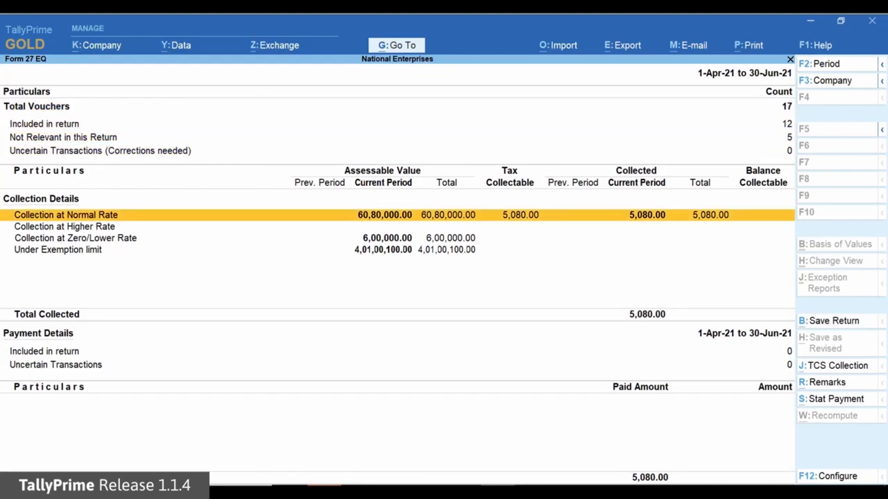
key("Down")
key("Down")
key("Down")
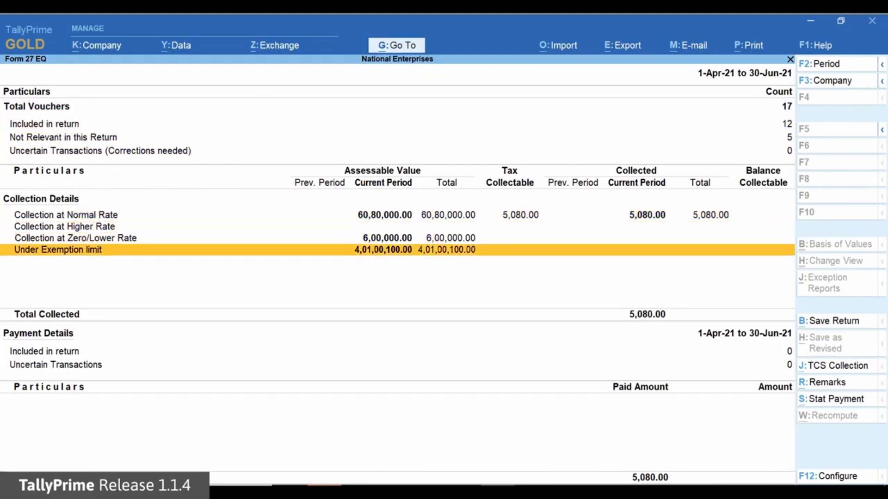
key("Return")
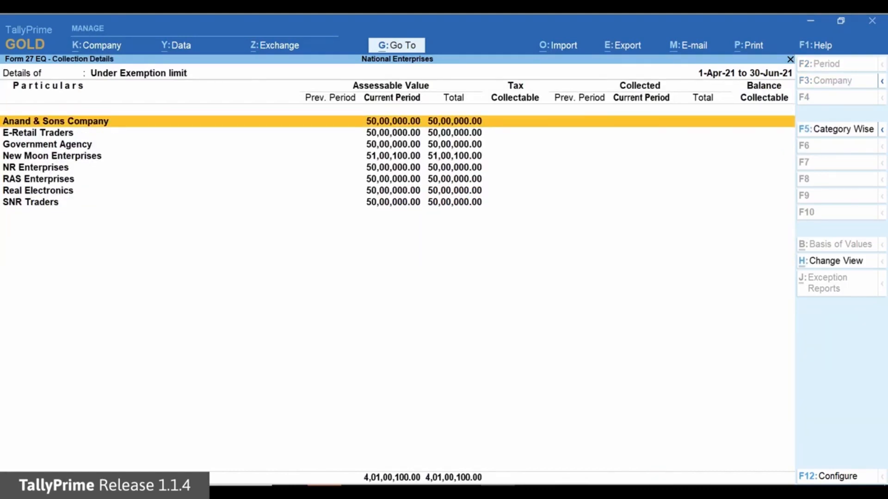
key("Escape")
- Examine the party-wise details of collection at normal rate and at zero/lower rate
key("Up")
key("Up")
key("Up")
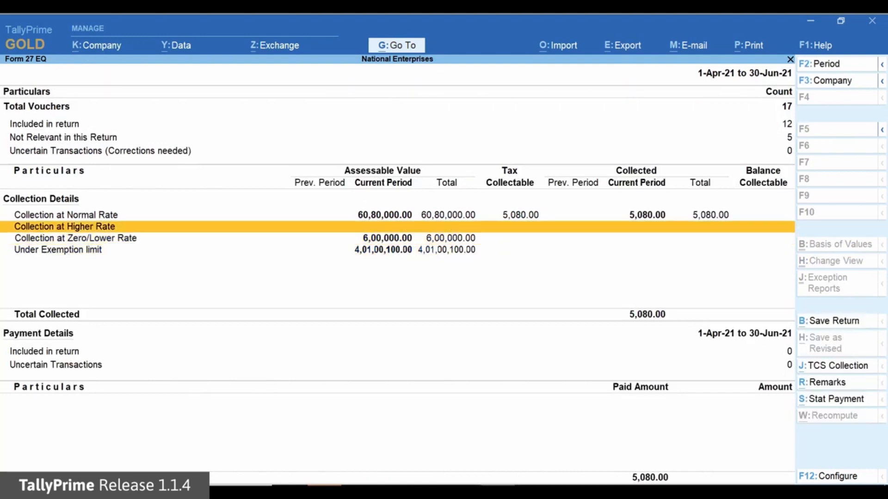
key("Return")
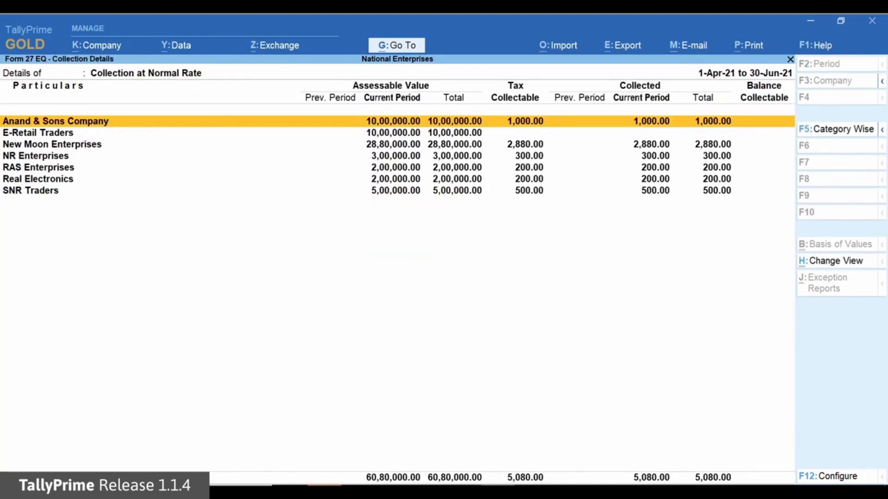
key("Escape")
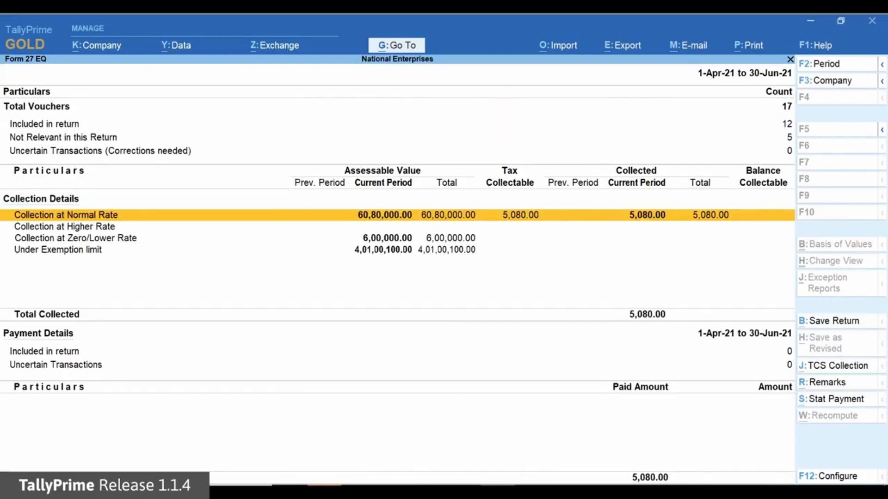
key("Down")
key("Down")
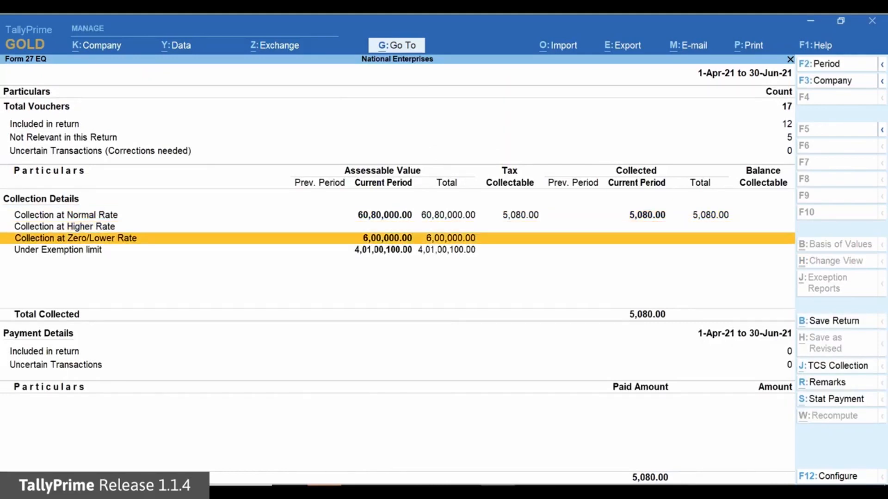
key("Return")
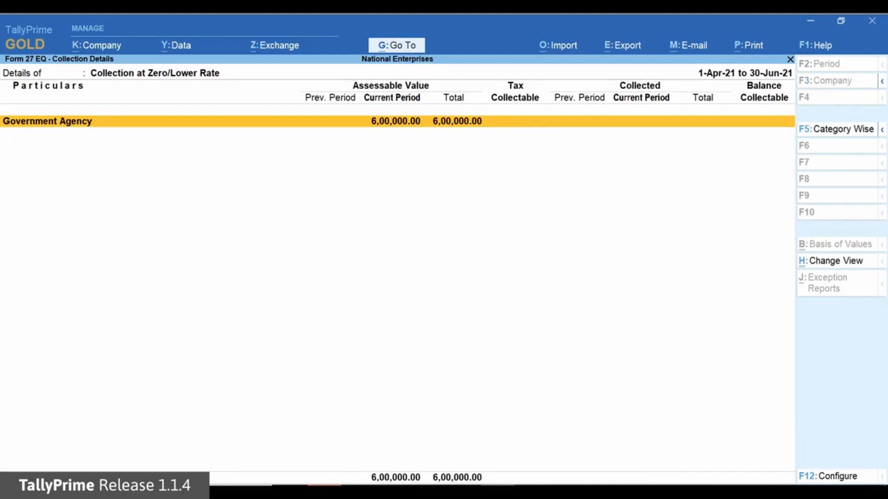
key("Escape")
- Check the E-Retail Traders line in the collection at normal rate details, and return to Form 27EQ
key("Up")
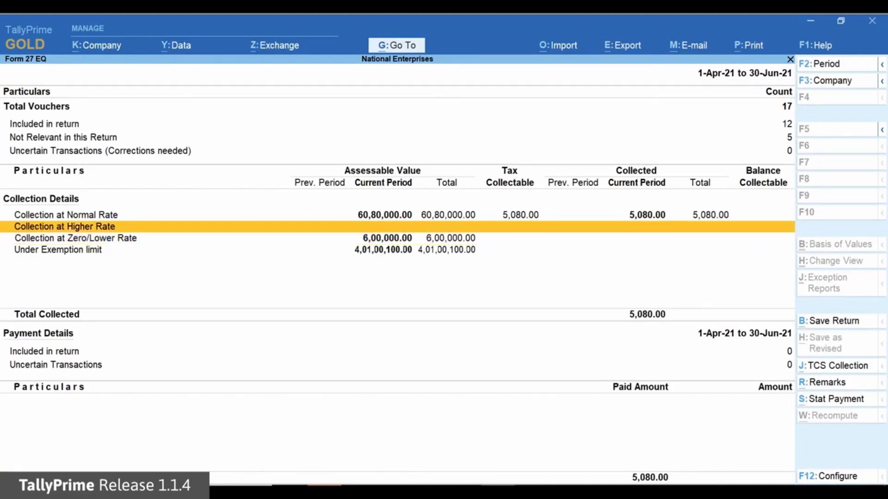
key("Up")
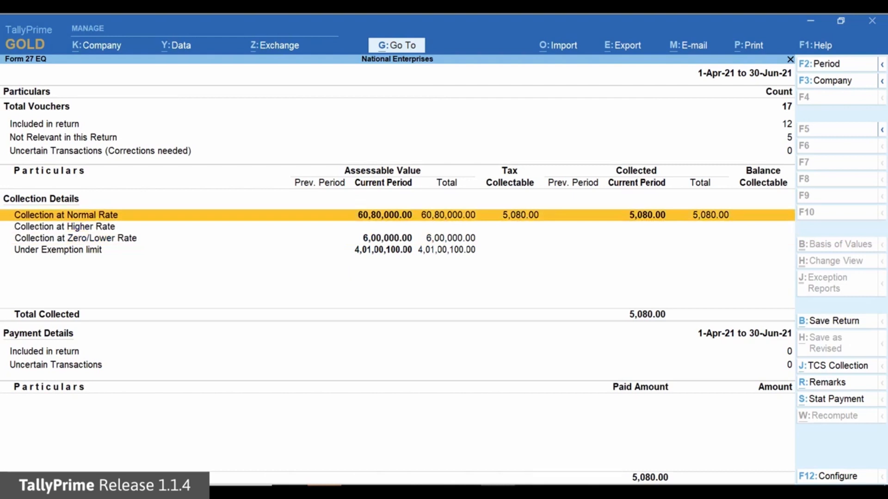
key("Return")
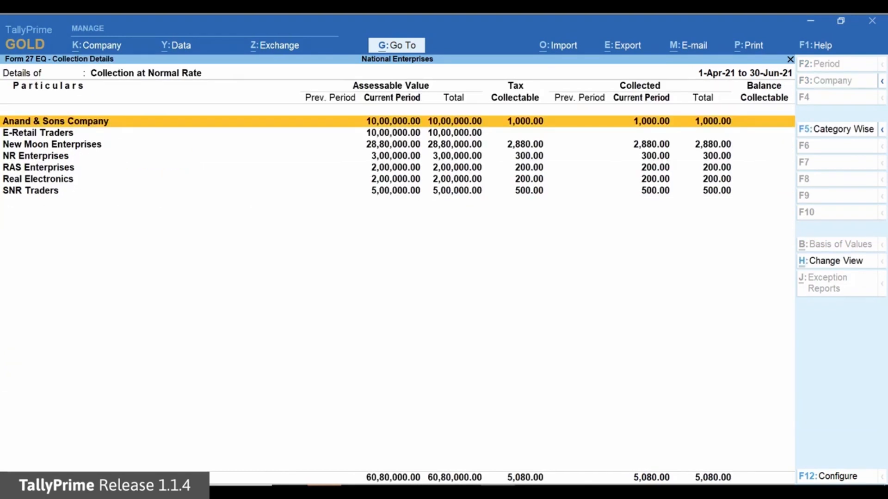
key("Down")
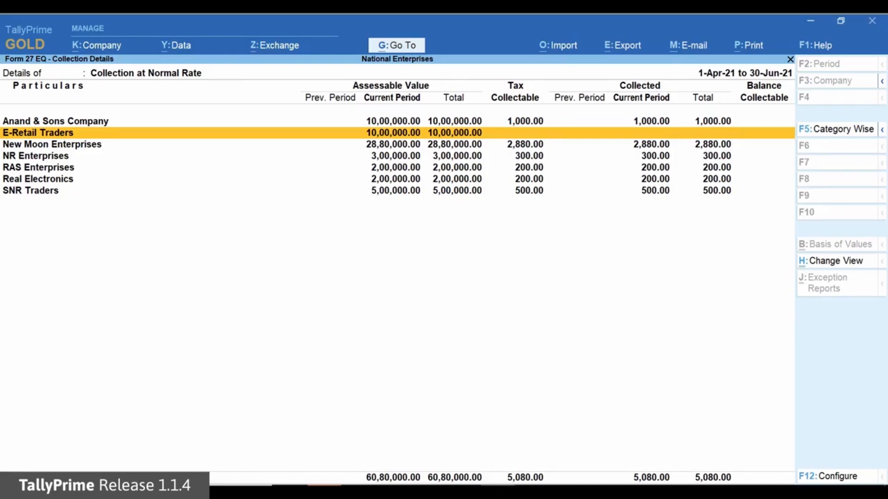
key("Escape")
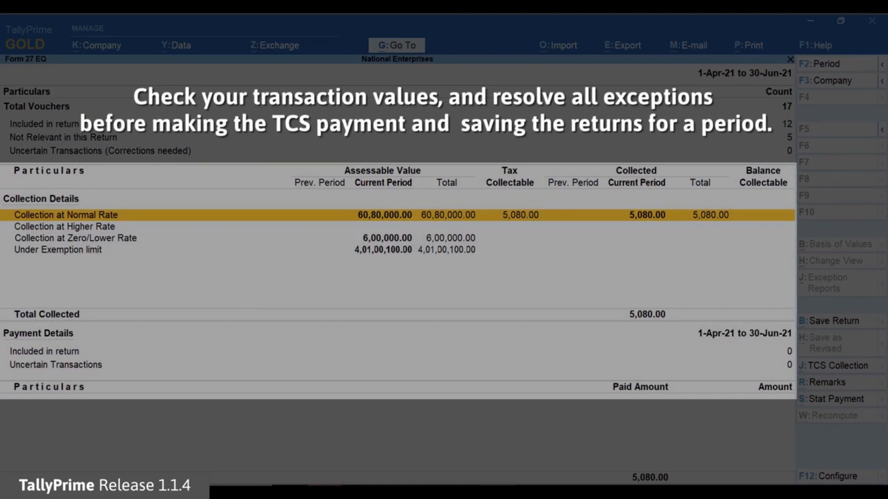
- Save the Form 27EQ return for 1-Apr-21 to 30-Jun-21
key("Up")
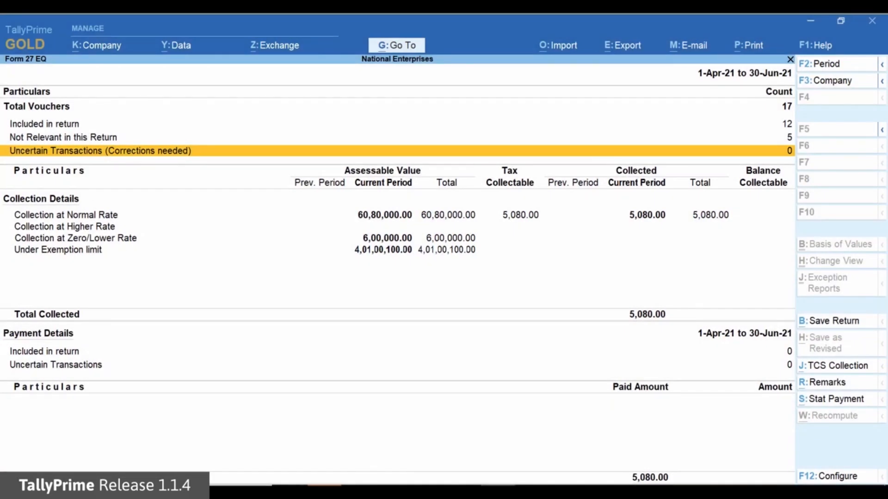
left_click(858, 323)
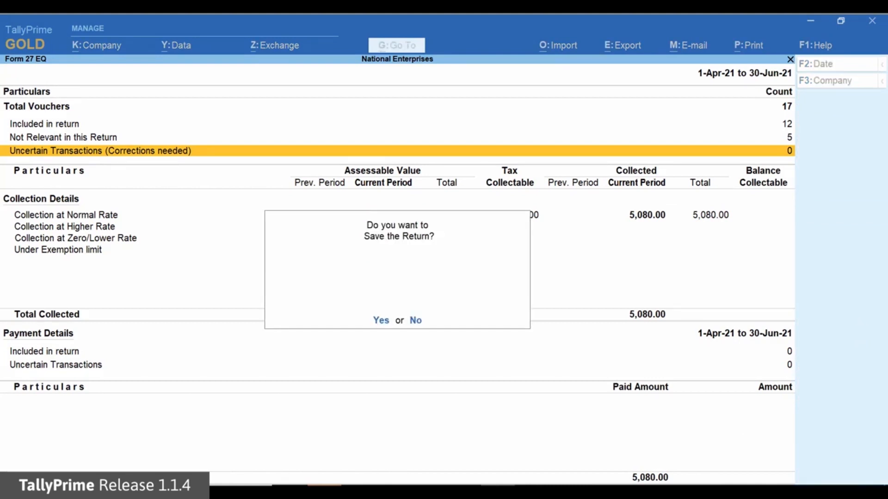
key("y")
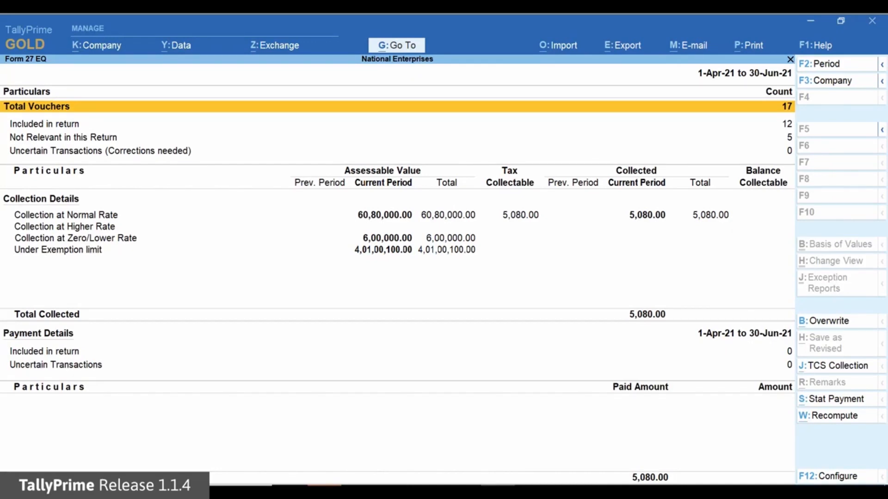
- Export the Form 27EQ e-return to D:\Returns as Tally.txt dated 30-6-2021, with regular return filed for previous period set to No
key("alt+e")
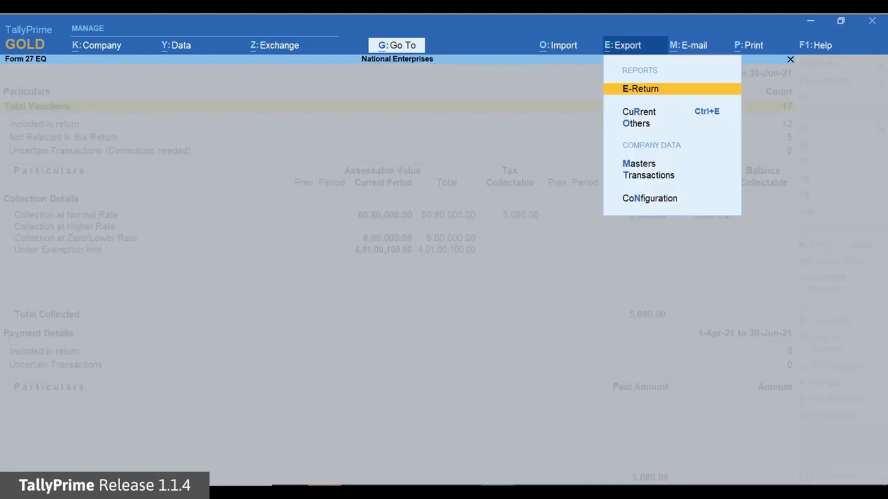
key("Return")
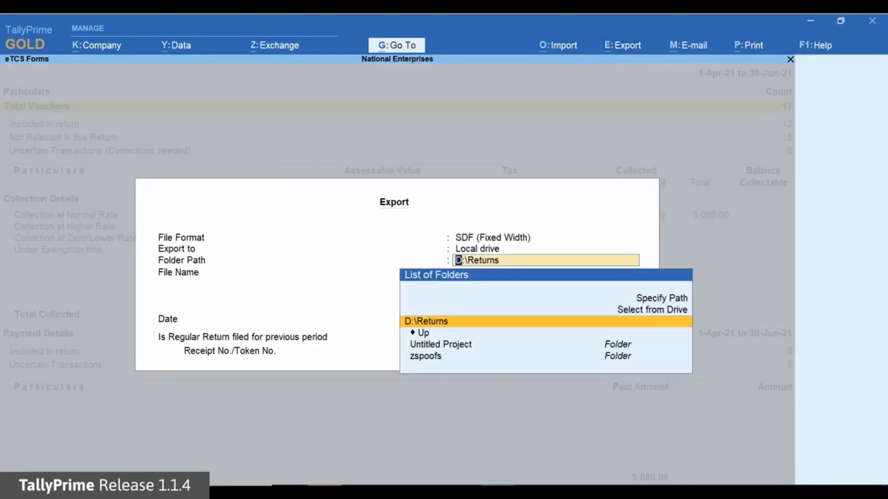
key("Return")
key("Return")
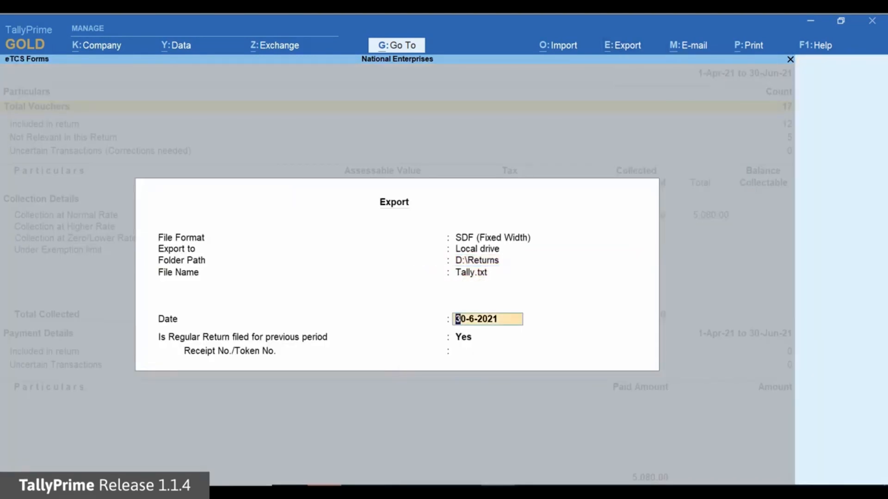
key("Return")
type("No")
key("Return")
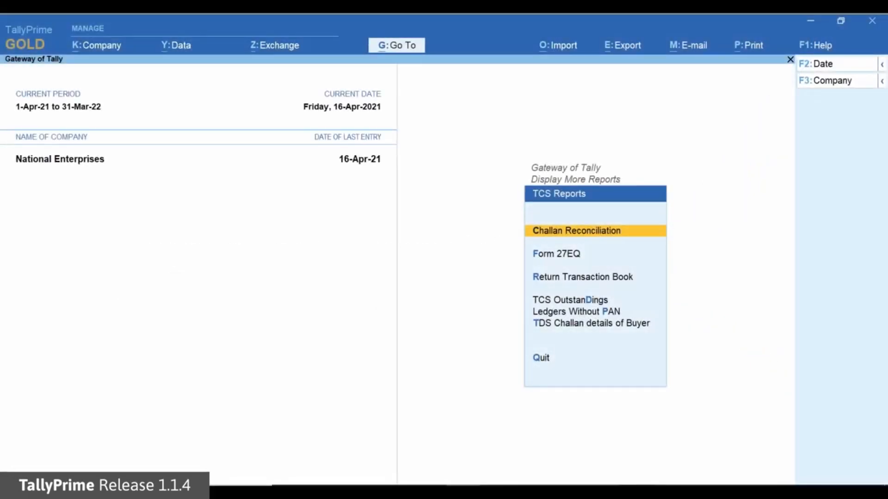
- Open the Ledgers Without PAN report from the TCS reports and show all buyer ledgers
key("Down")
key("Down")
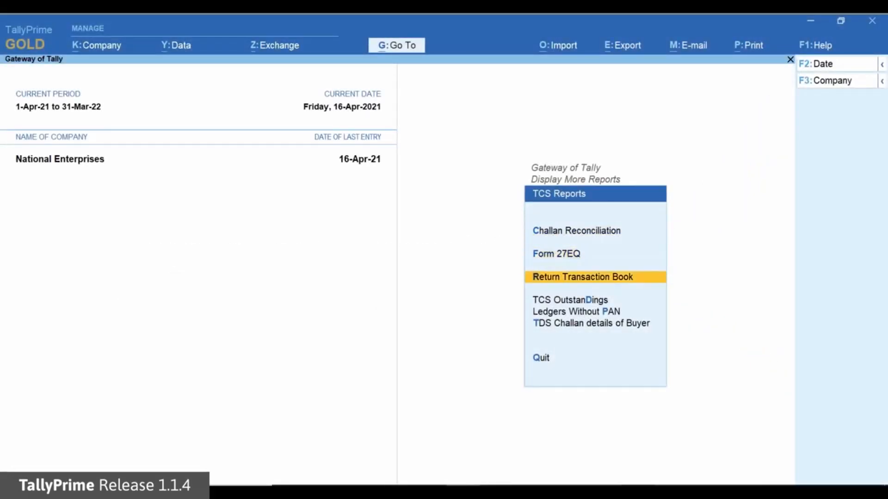
key("Down")
key("Down")
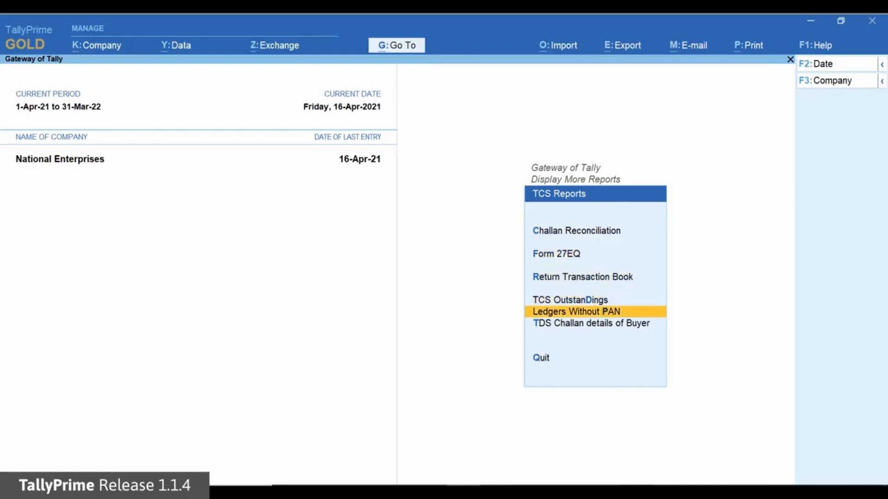
key("Return")
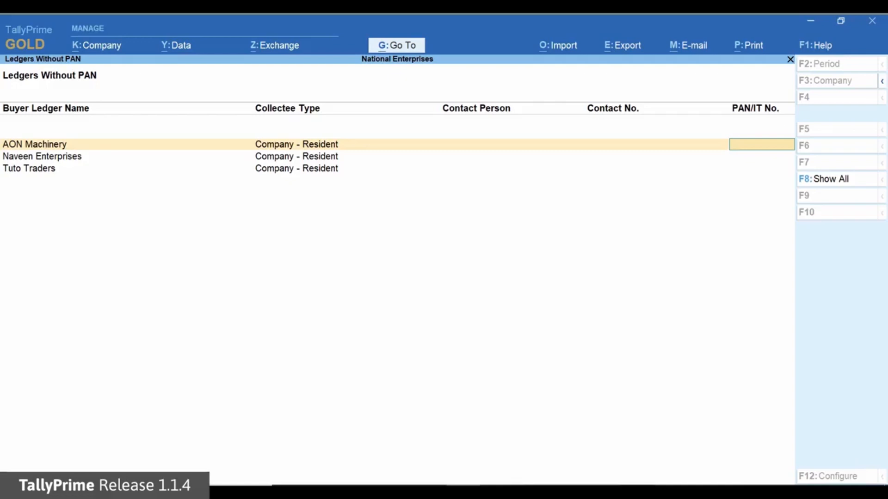
left_click(865, 180)
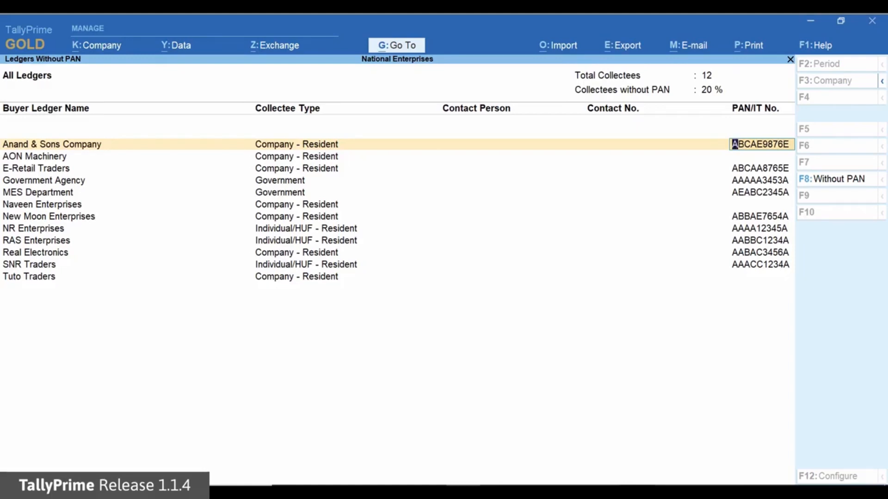
- Enter the PAN/IT number for the AON Machinery ledger
key("Return")
type("ABCAD")
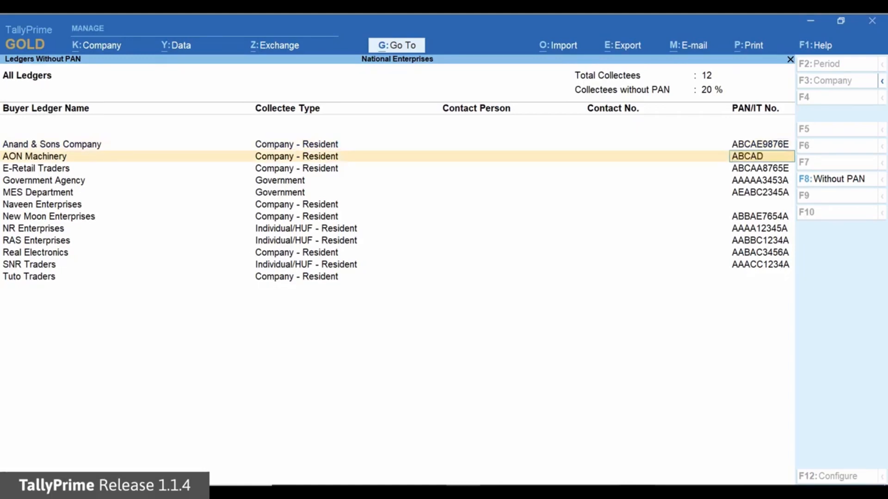
type("6657E")
key("Return")
key("Return")
key("Return")
key("Return")
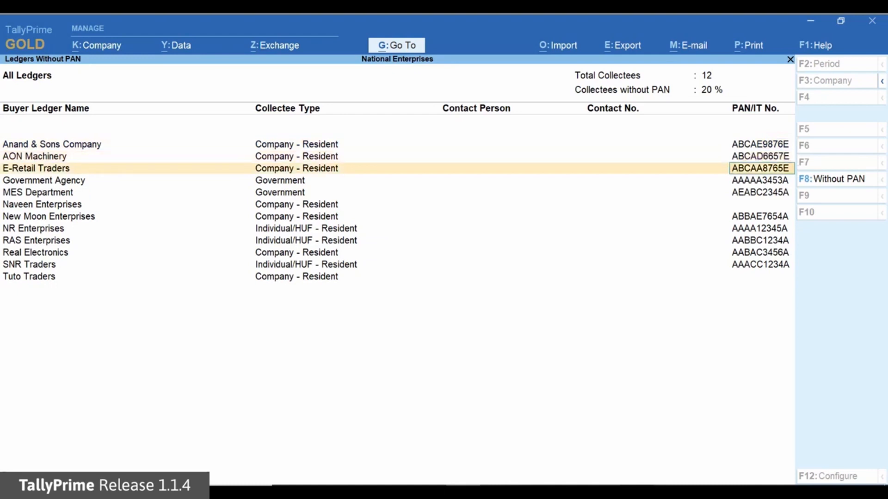
- Enter the PAN/IT number for the Naveen Enterprises ledger and save the ledger PAN details
type("DCAAB")
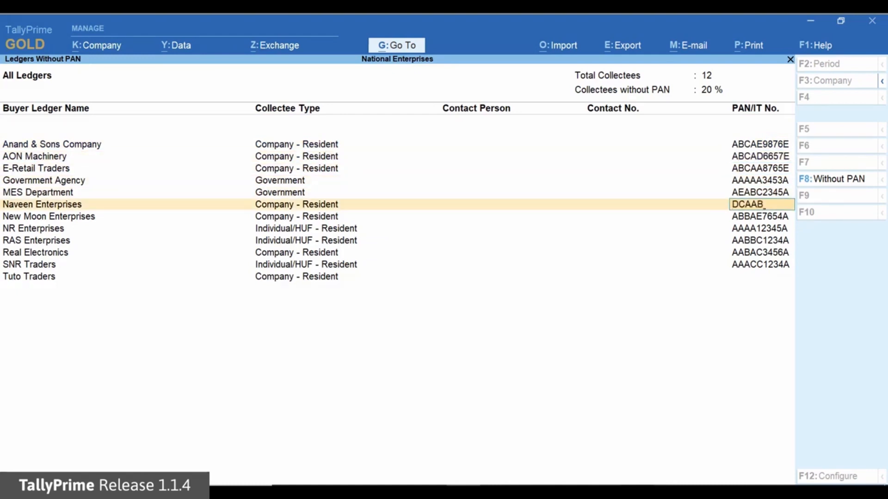
type("9876A")
key("Return")
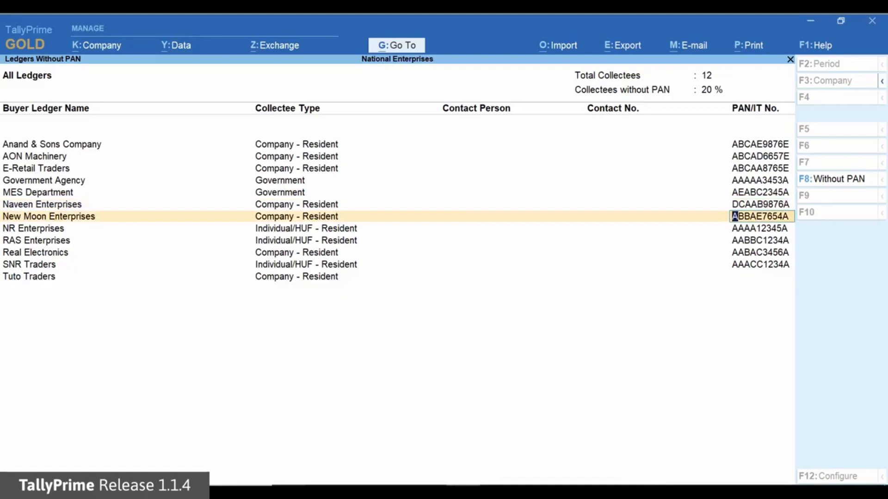
key("ctrl+a")
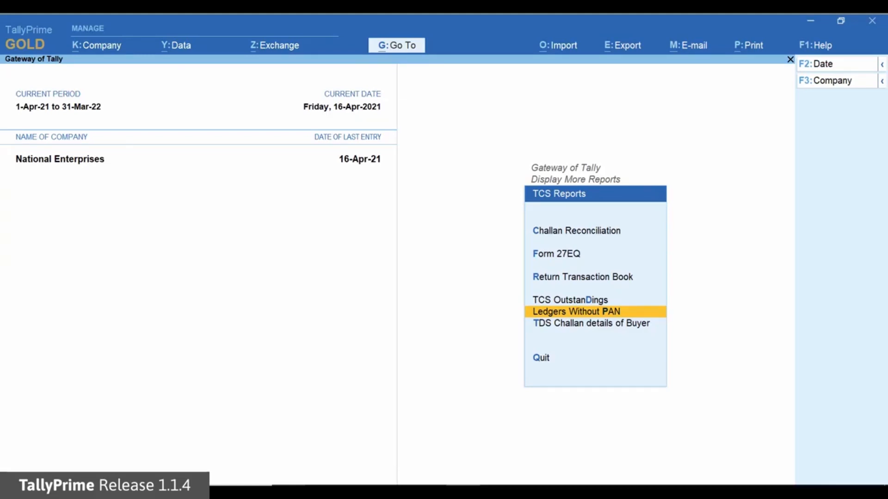
- In TDS Challan details of Buyer, update the 17-Apr-21 E-Retail Traders entry with challan number 567342 and challan date 30-4-2021
key("Down")
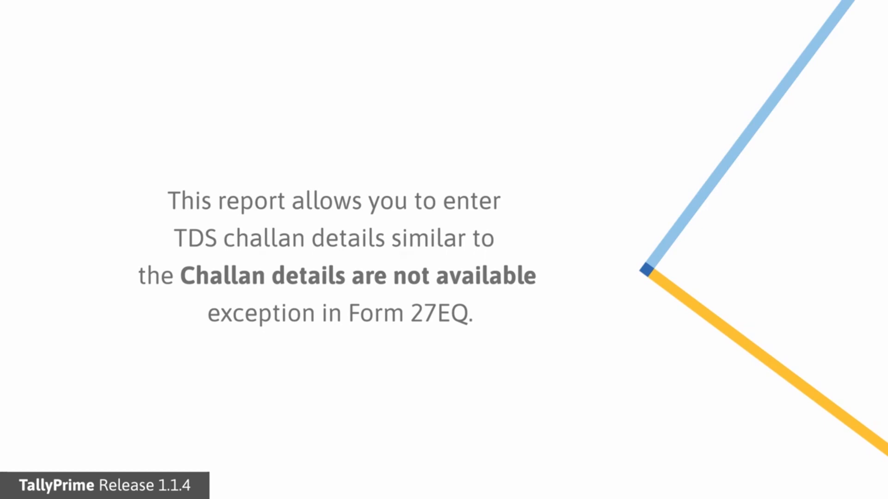
key("Return")
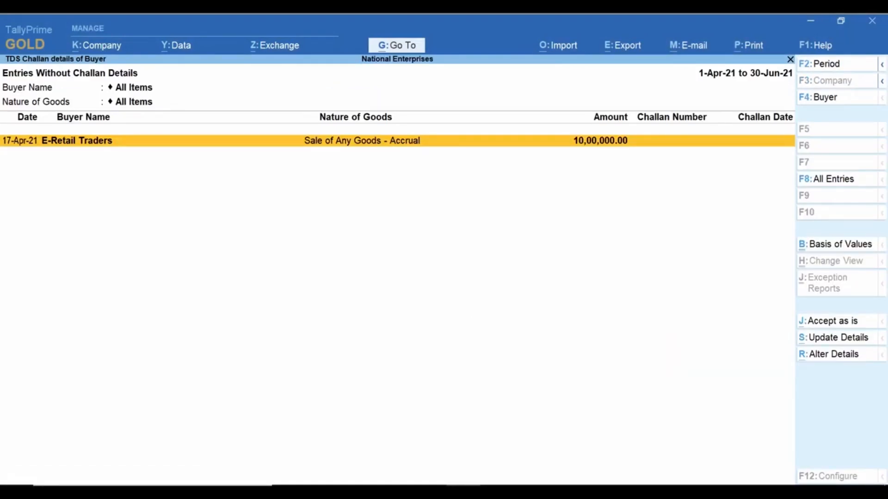
left_click(873, 341)
type("567342")
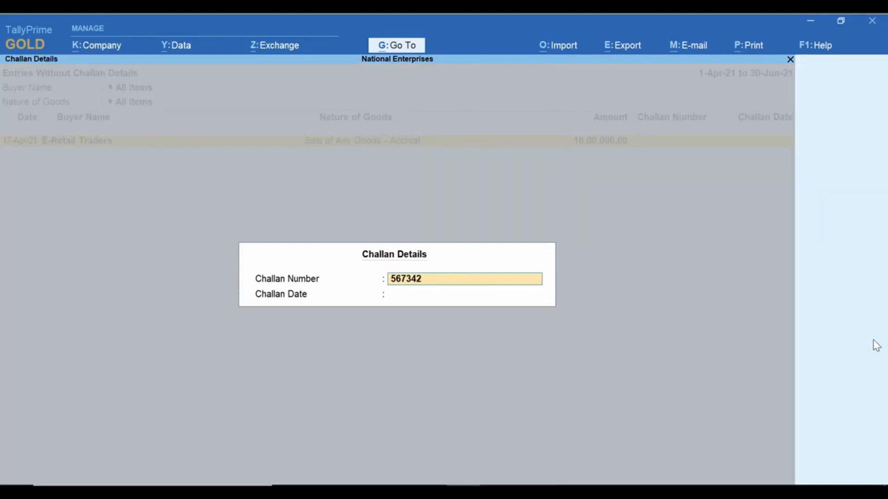
key("Return")
type("30-4-202")
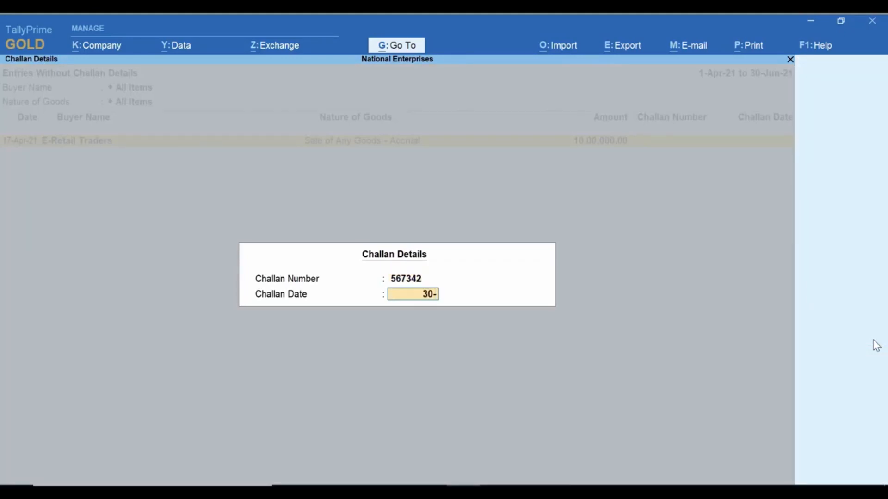
type("1")
key("Return")
key("Return")
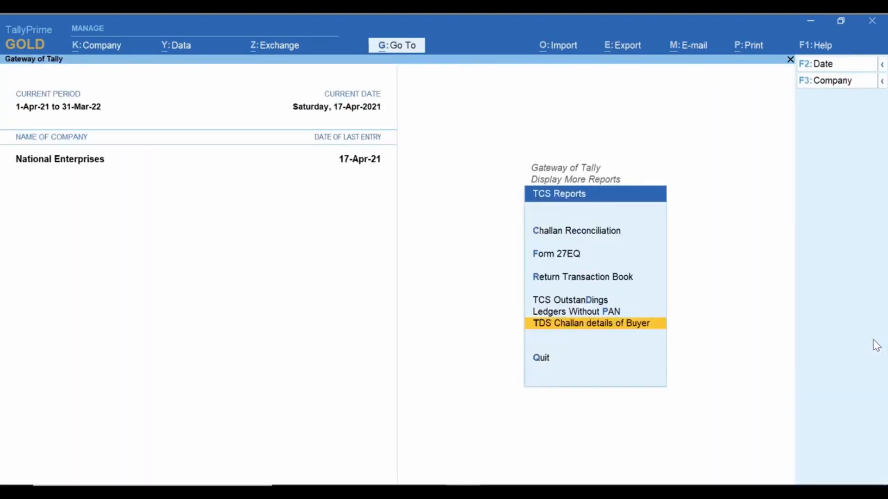